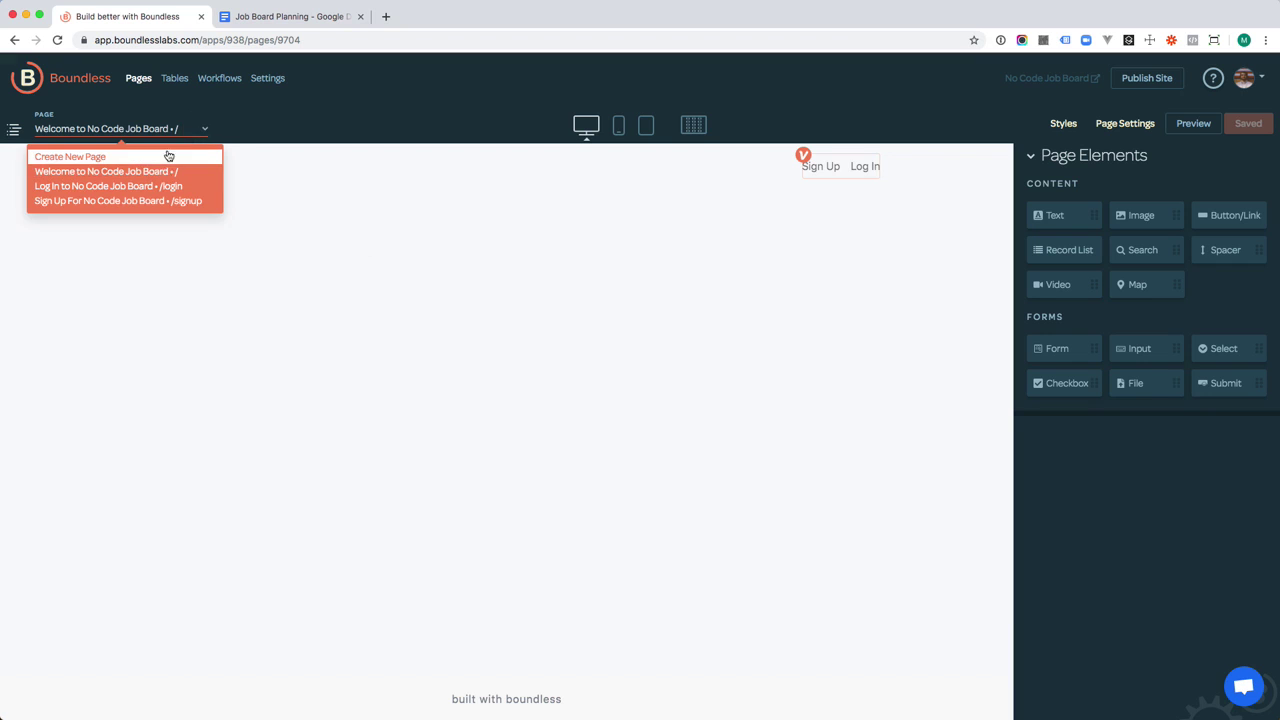
Create a new standard page titled "Post A Job" at the path /post-a-job
left_click(160, 157)
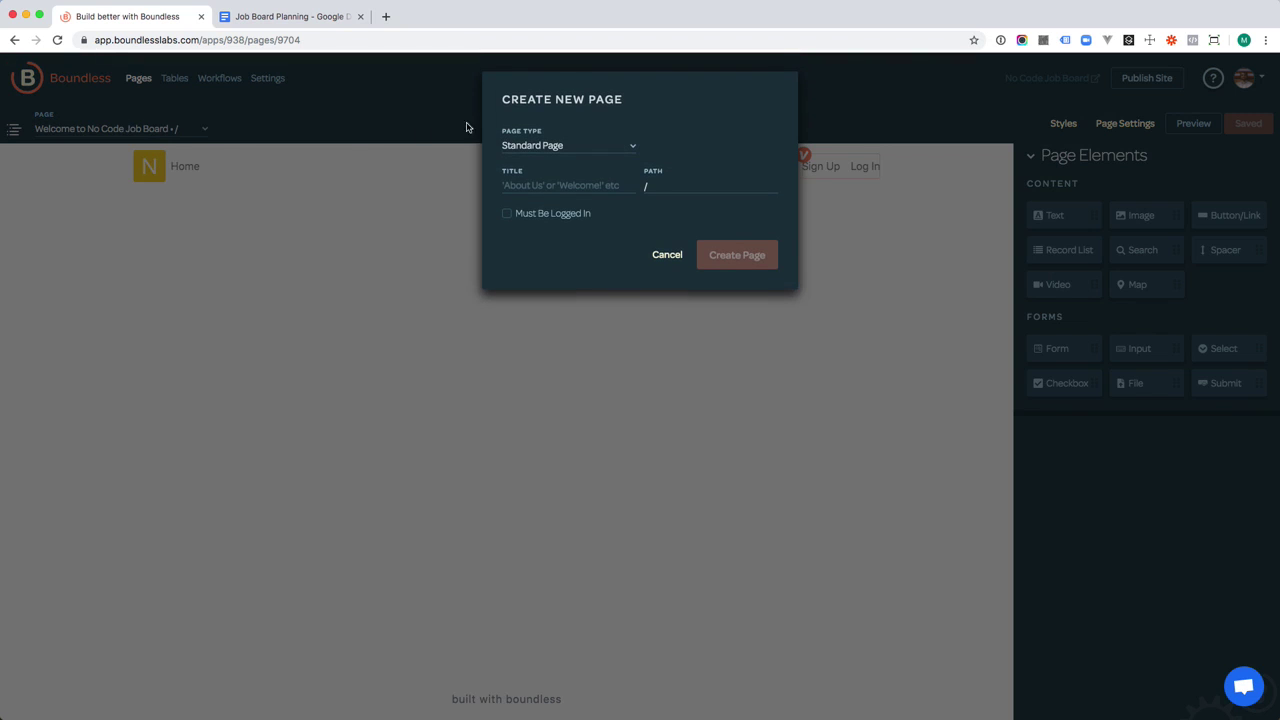
left_click(552, 146)
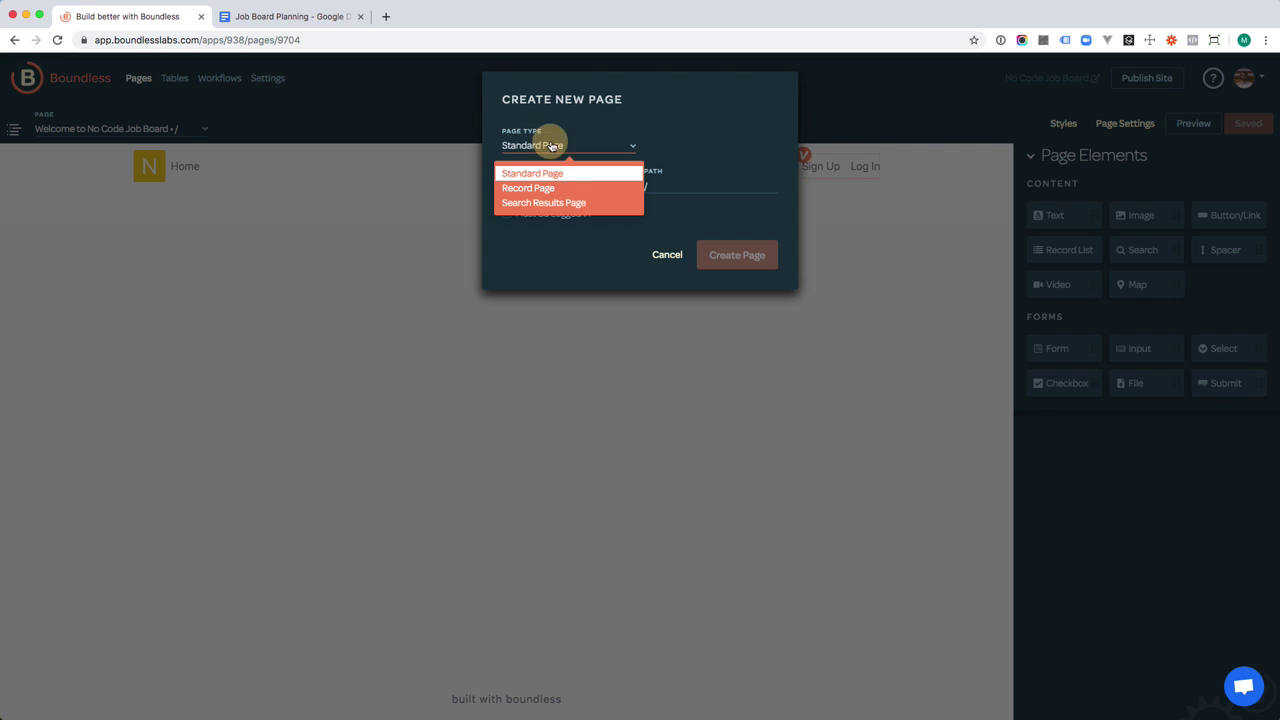
left_click(667, 141)
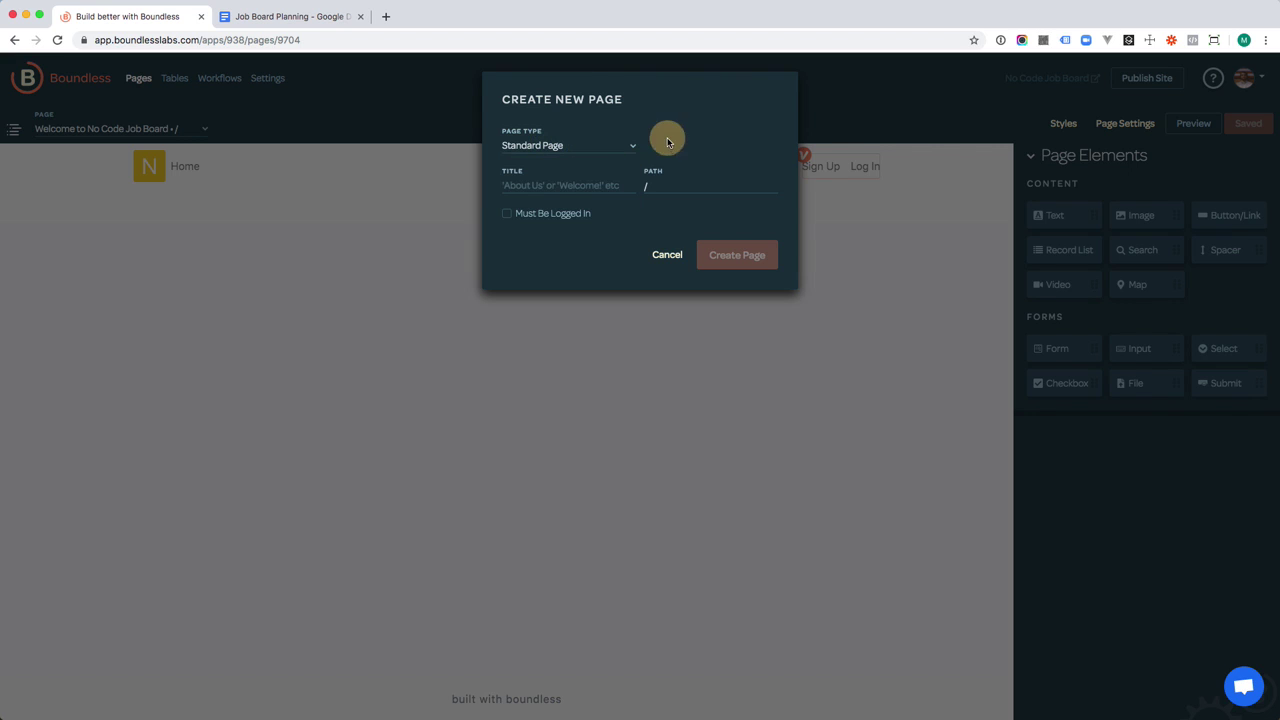
left_click(588, 184)
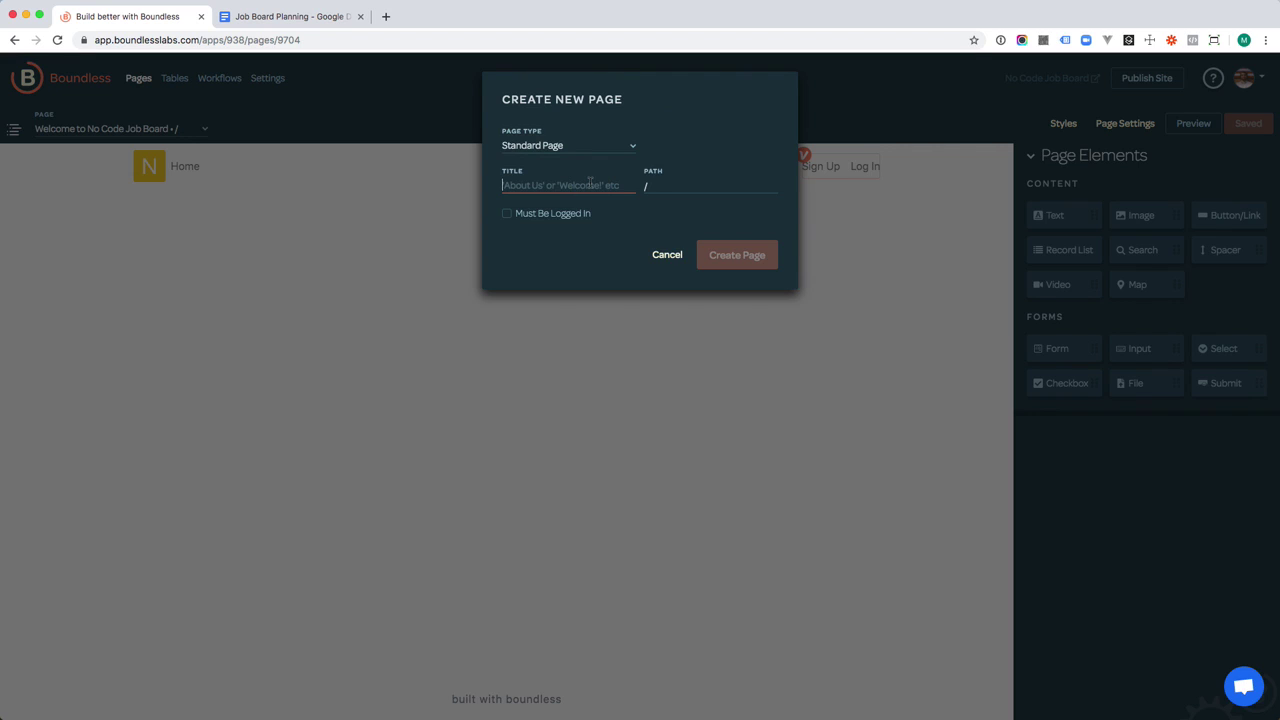
type("Post")
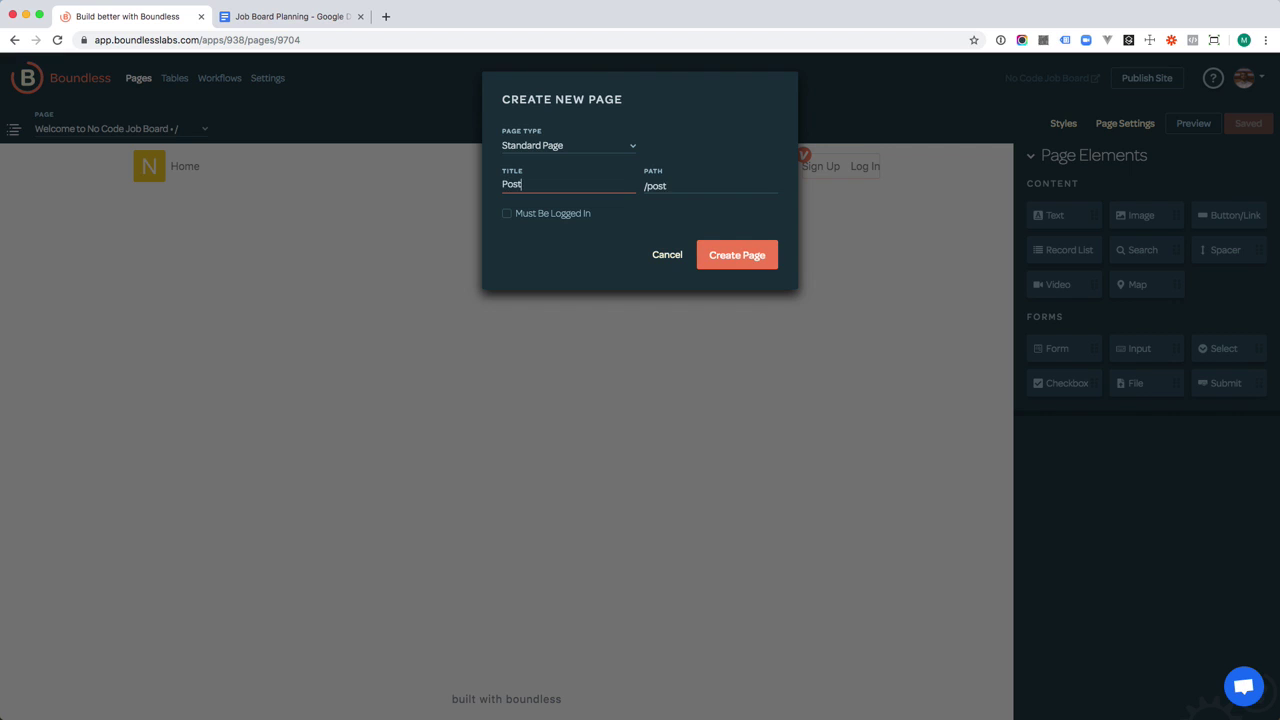
type(" A Job")
left_click(726, 256)
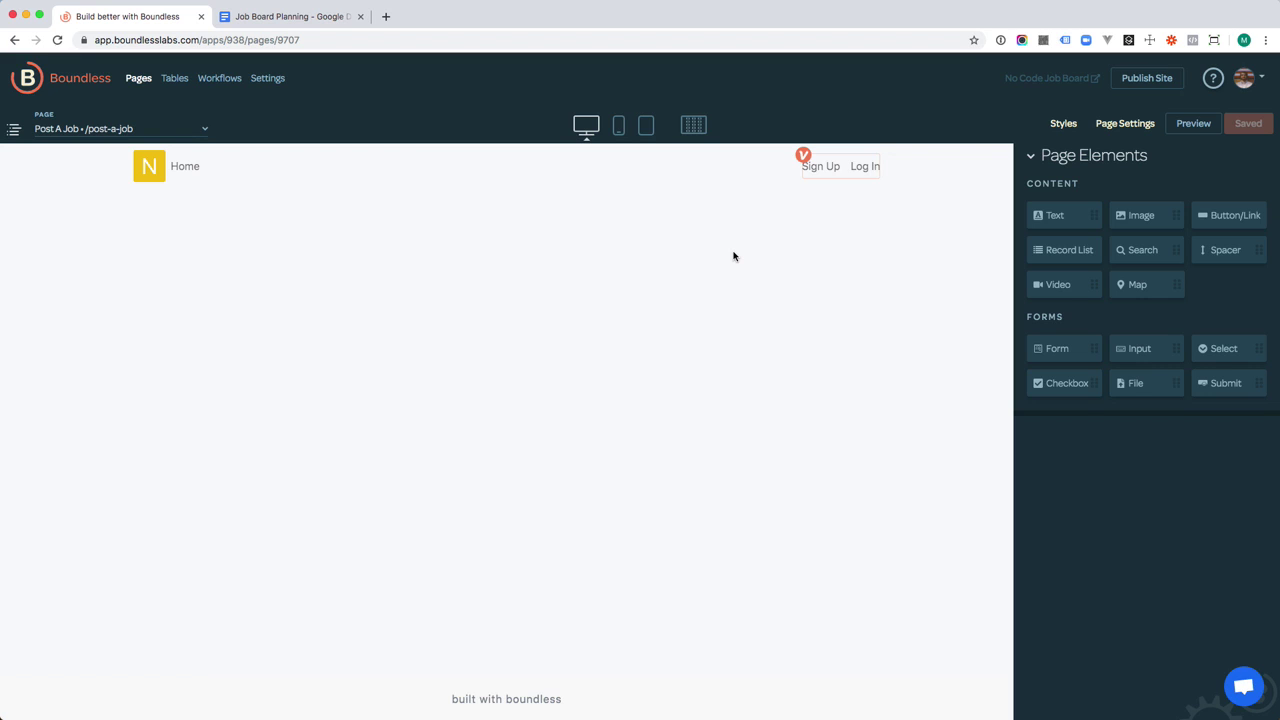
Add a text element to the page body reading "Submit your job to get in front of a huge audience of talented people"
left_click(1048, 213)
left_click_drag(1048, 213, 561, 213)
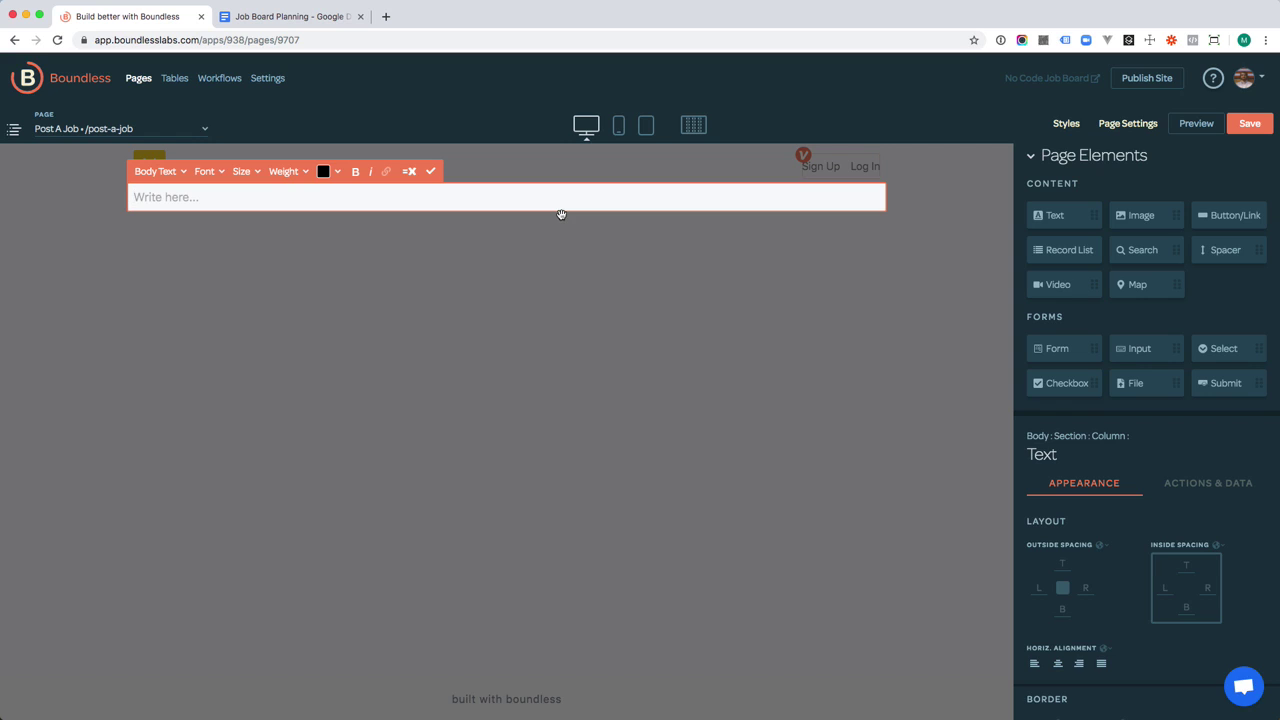
left_click(509, 197)
type("Subm")
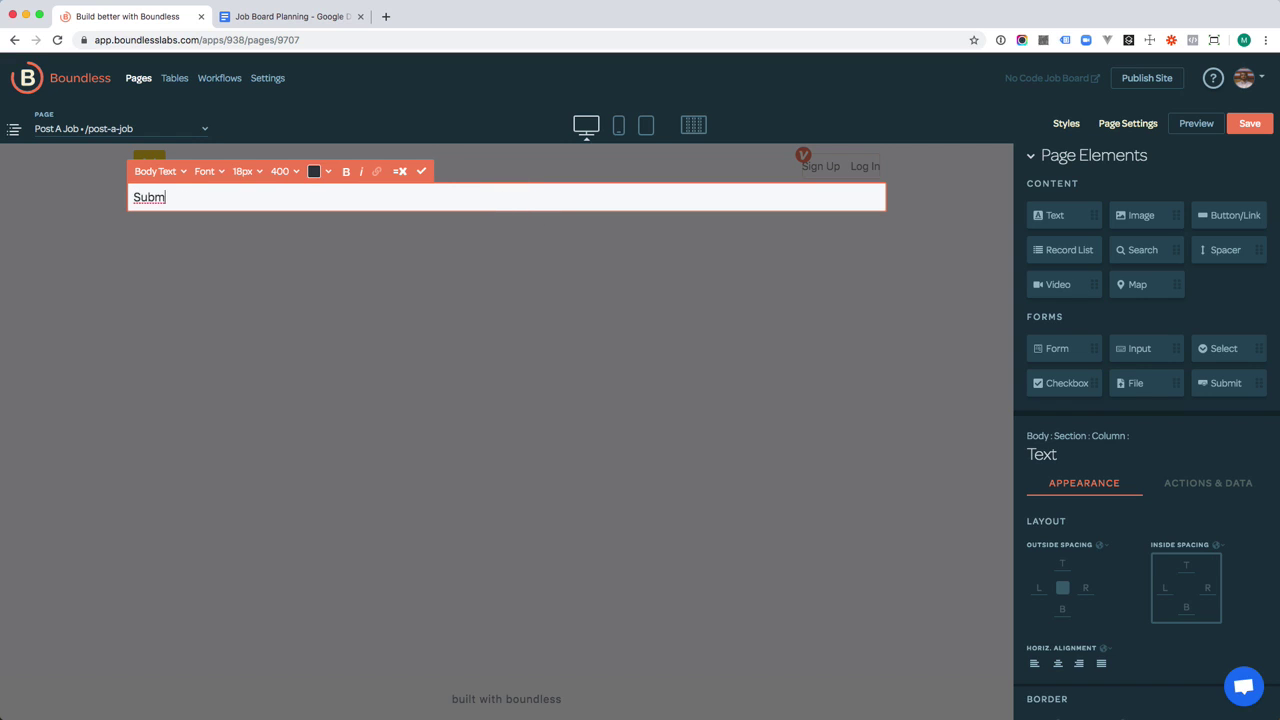
type("it your job to get in front")
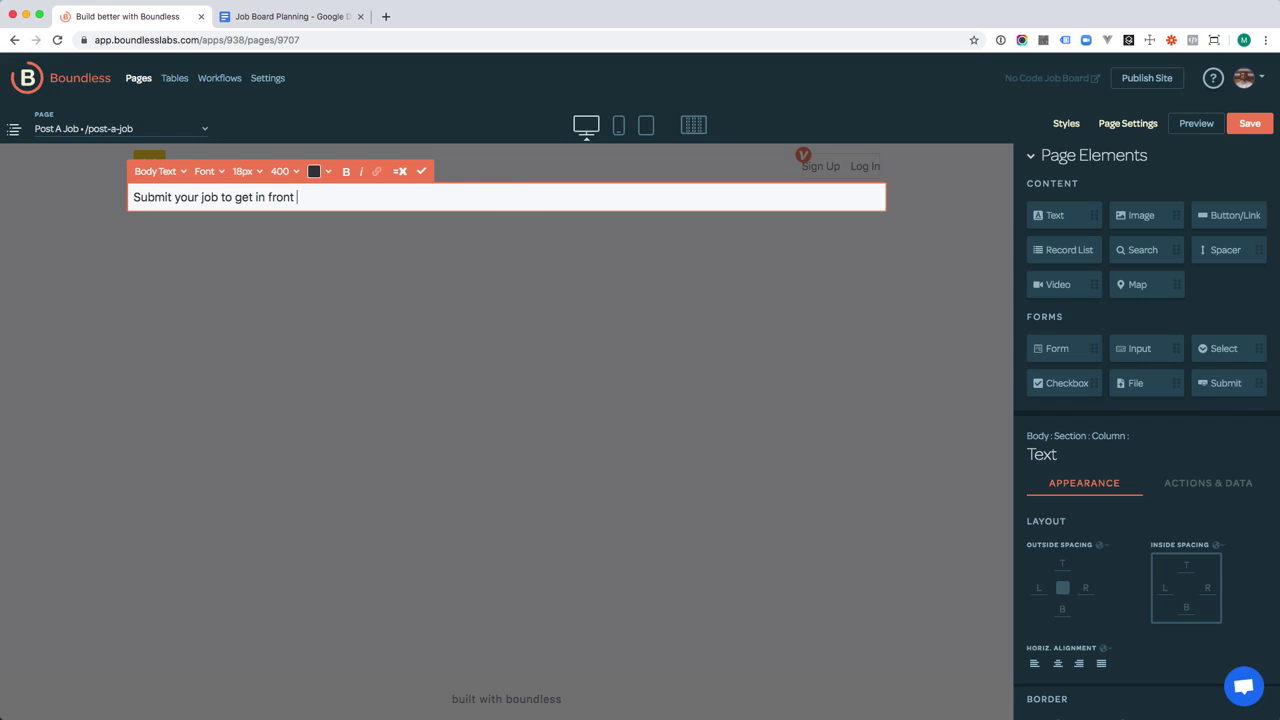
type(" of a huge audience of t")
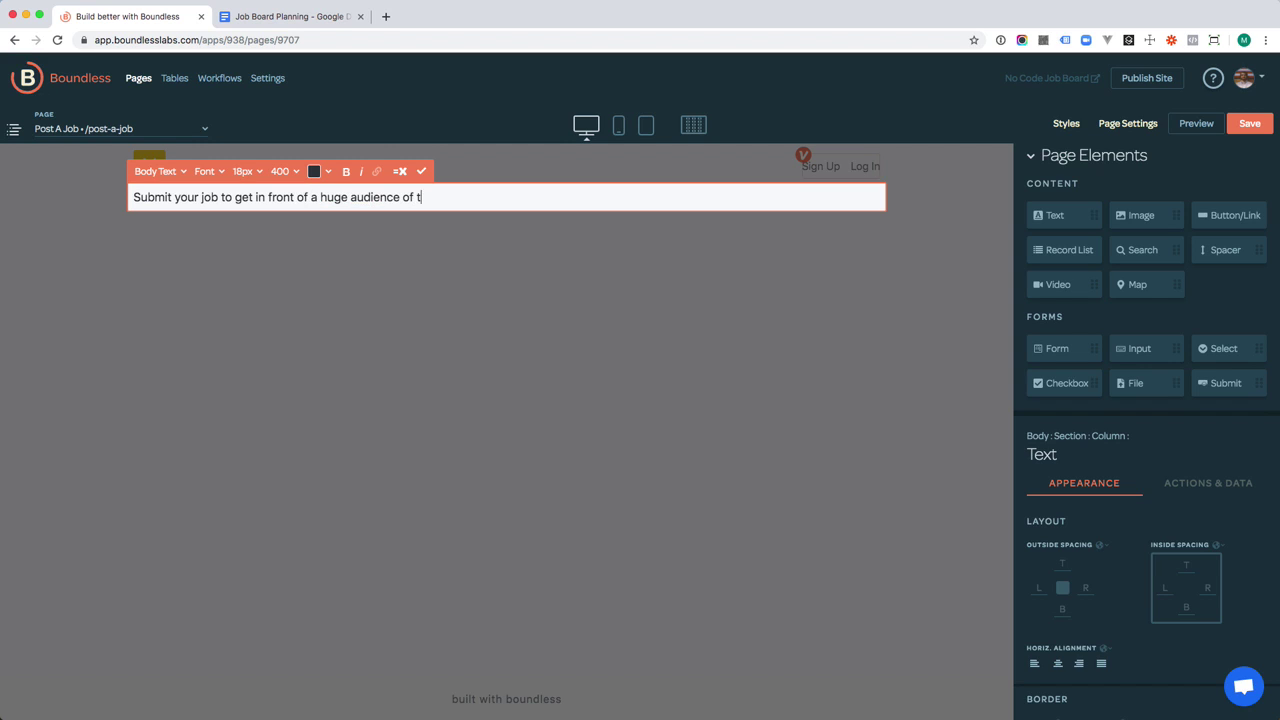
type("alented people")
Format the whole text as Header 1 and align it to the center
triple_click(158, 197)
left_click(162, 174)
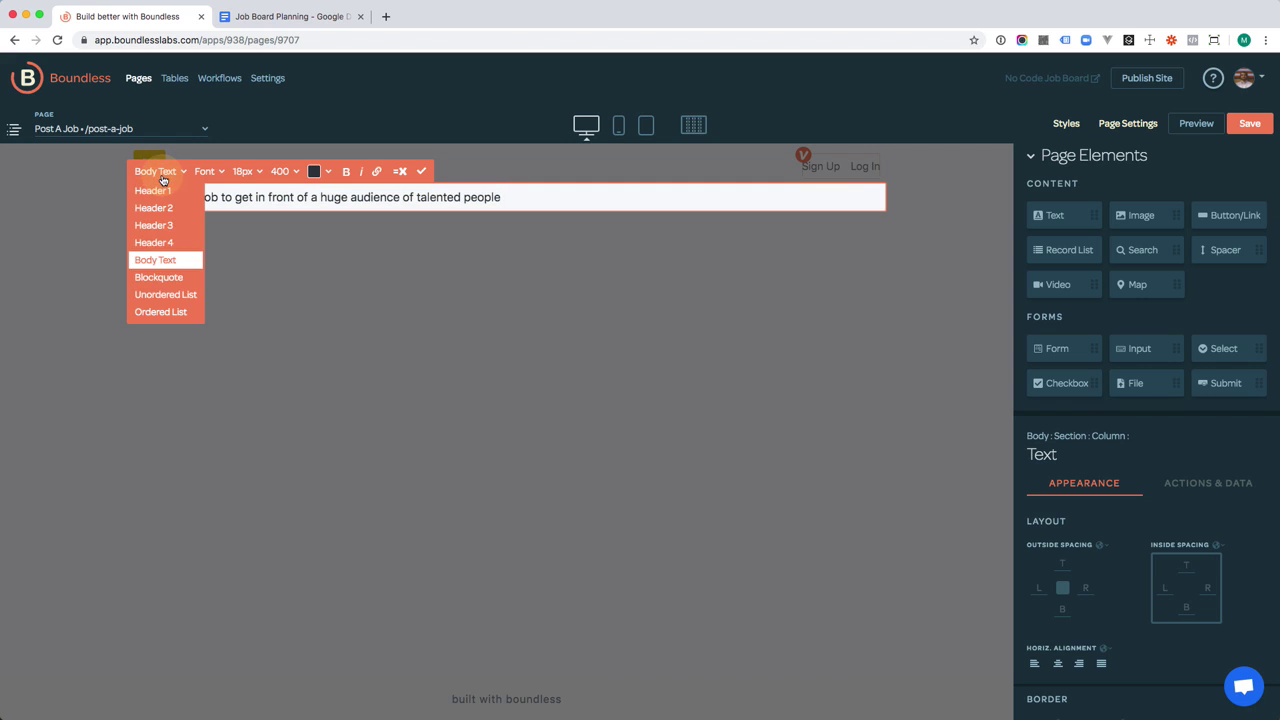
left_click(158, 182)
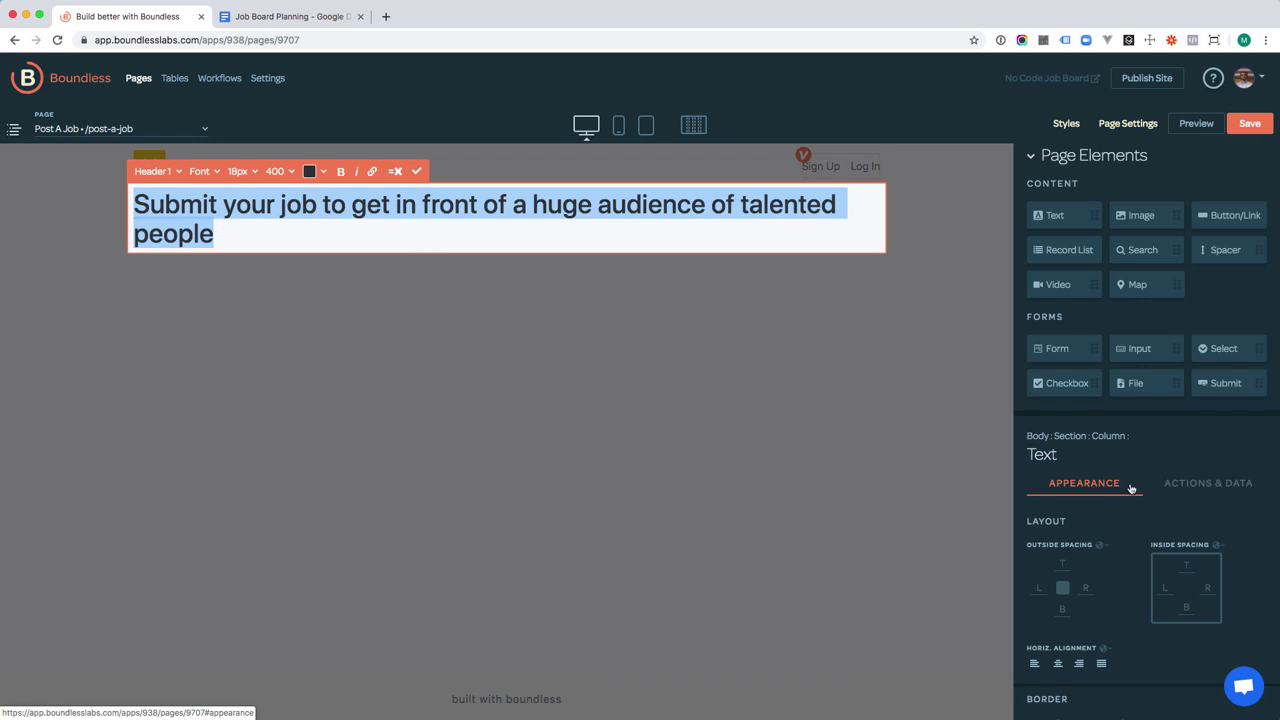
scroll(1067, 568, "down", 2)
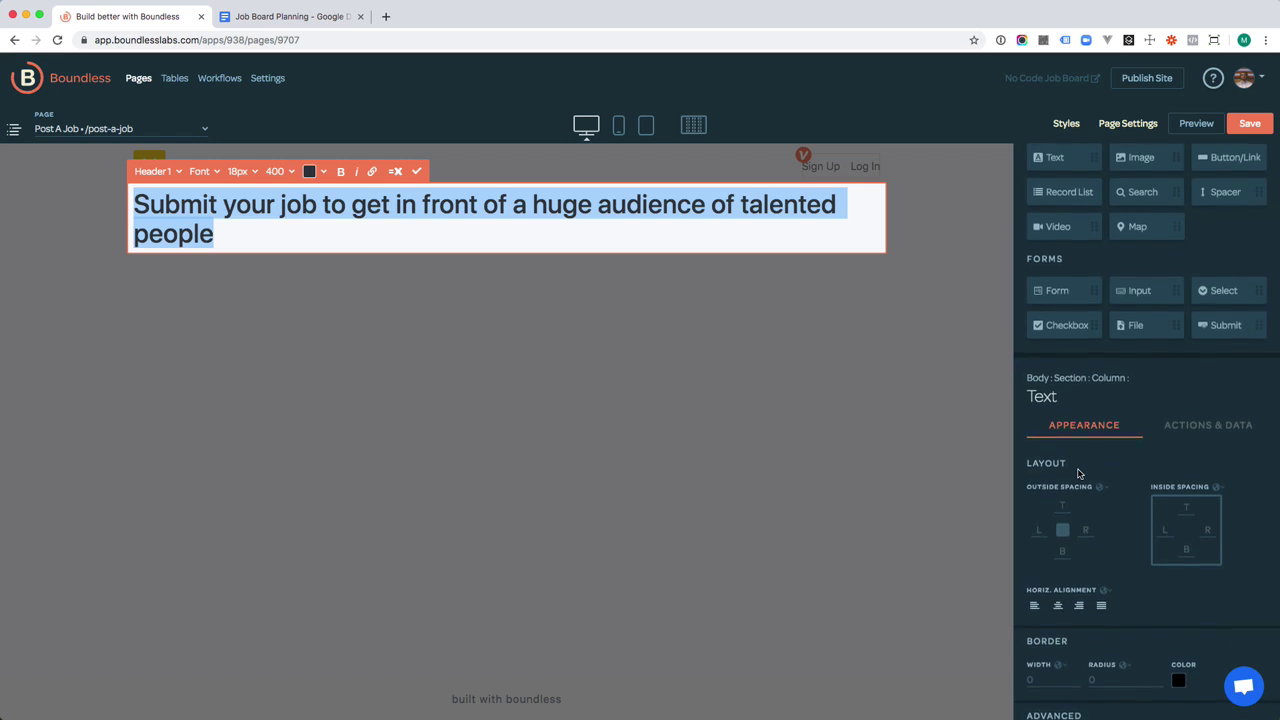
left_click(1058, 604)
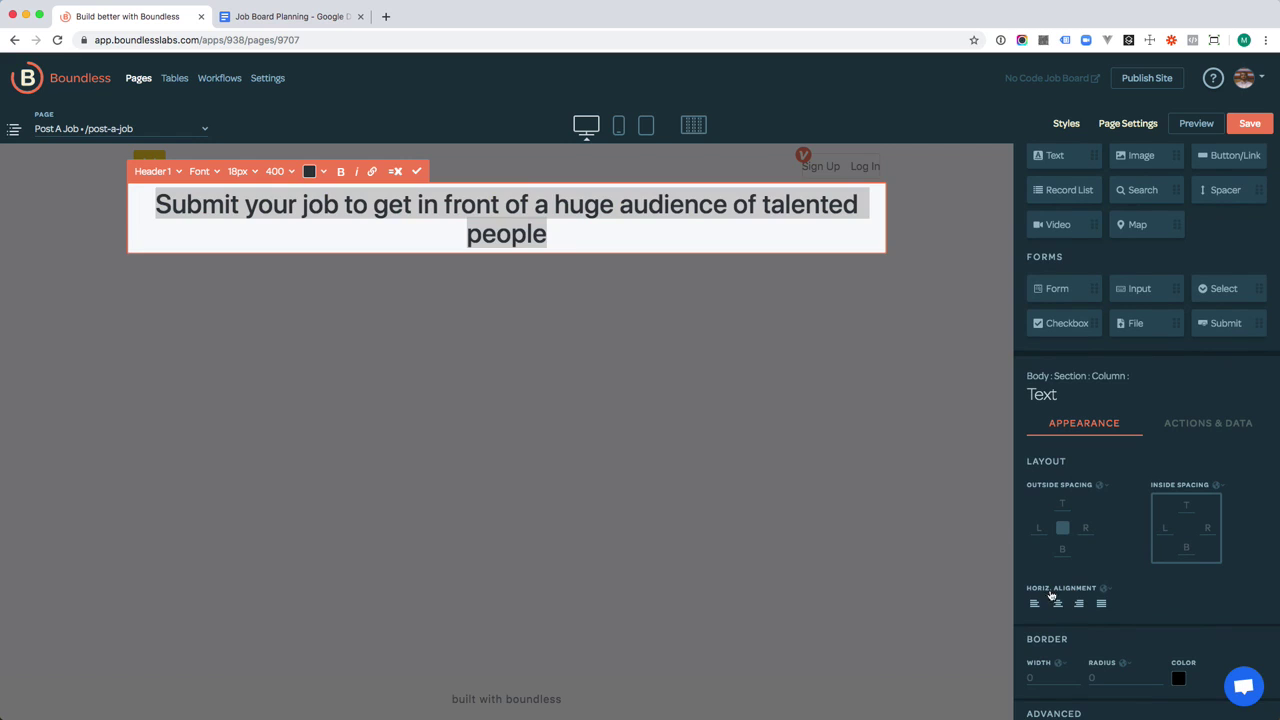
left_click(867, 433)
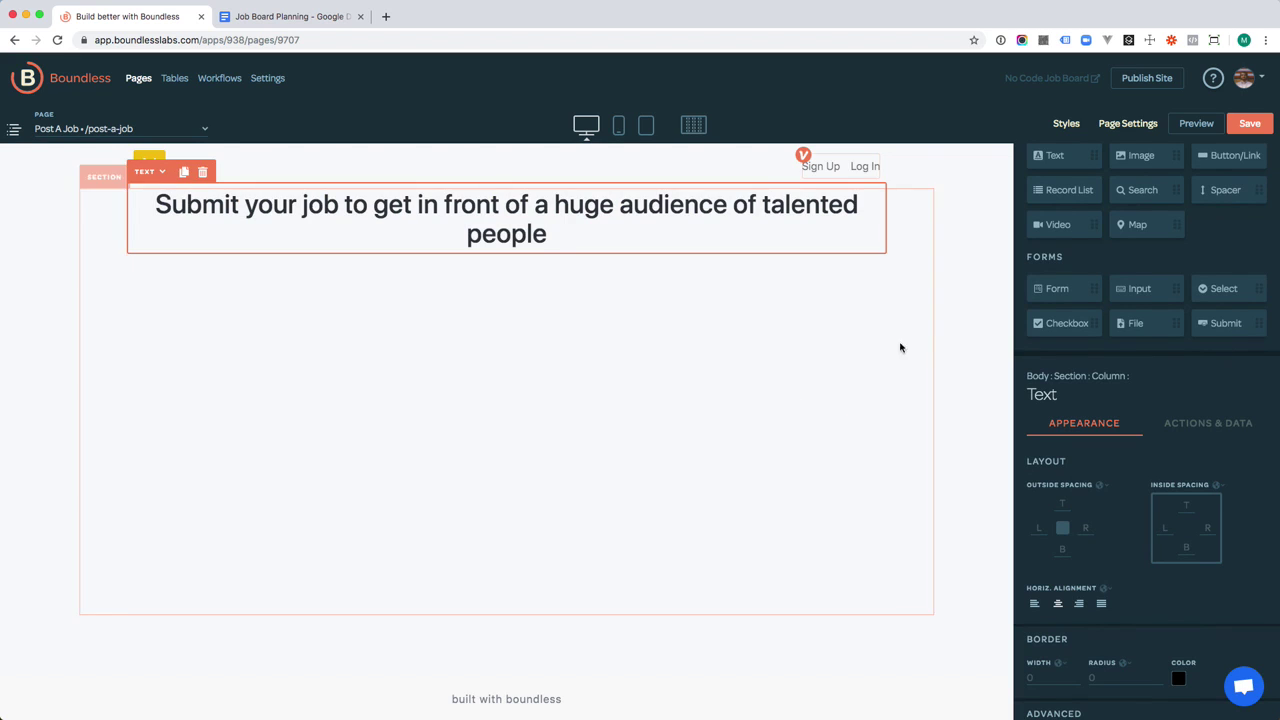
Insert a spacer beside the heading, in its own column before the heading's column
left_click(943, 331)
left_click(686, 236)
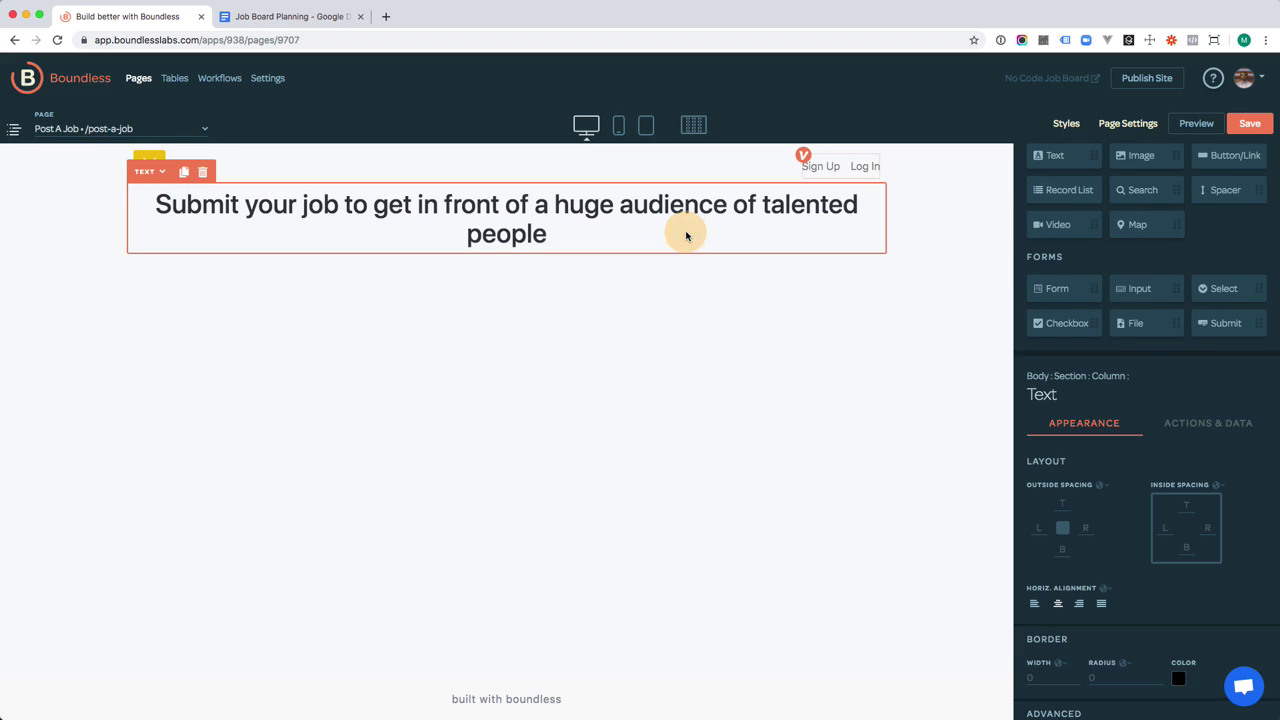
scroll(795, 293, "down", 1)
left_click_drag(1214, 191, 197, 215)
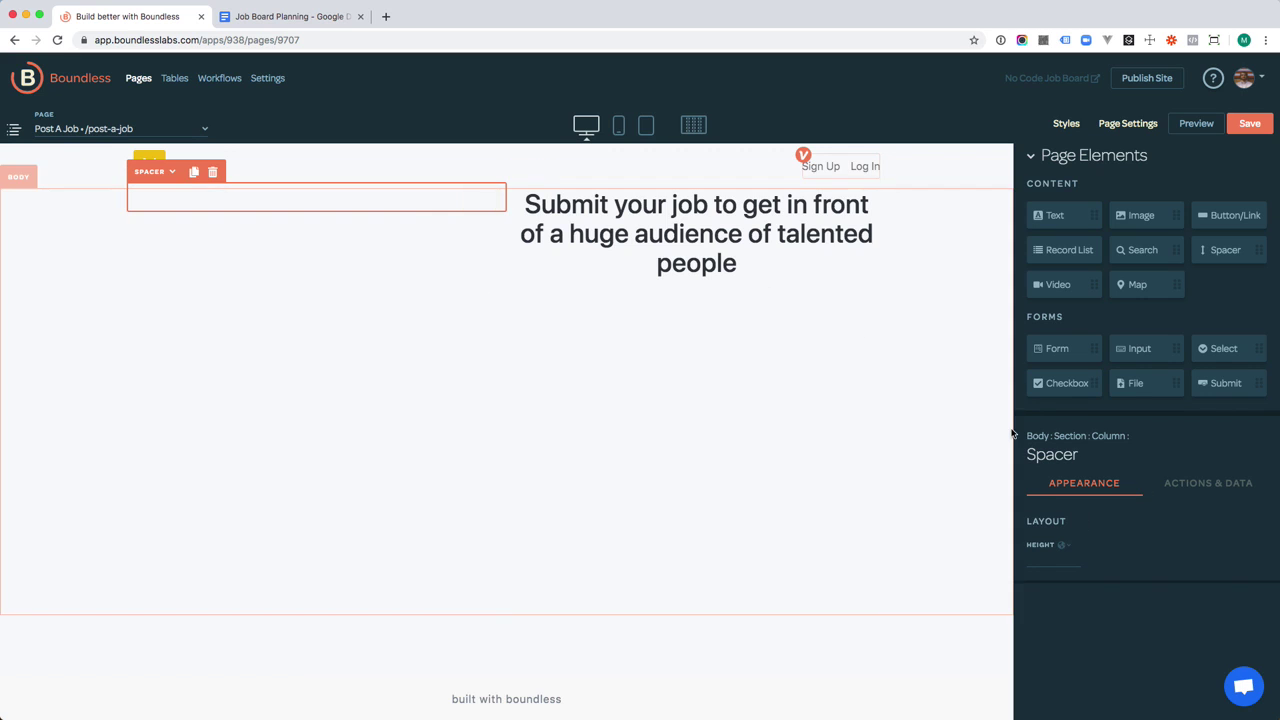
Set the spacer's column to a width of 3 grid columns
left_click(1106, 437)
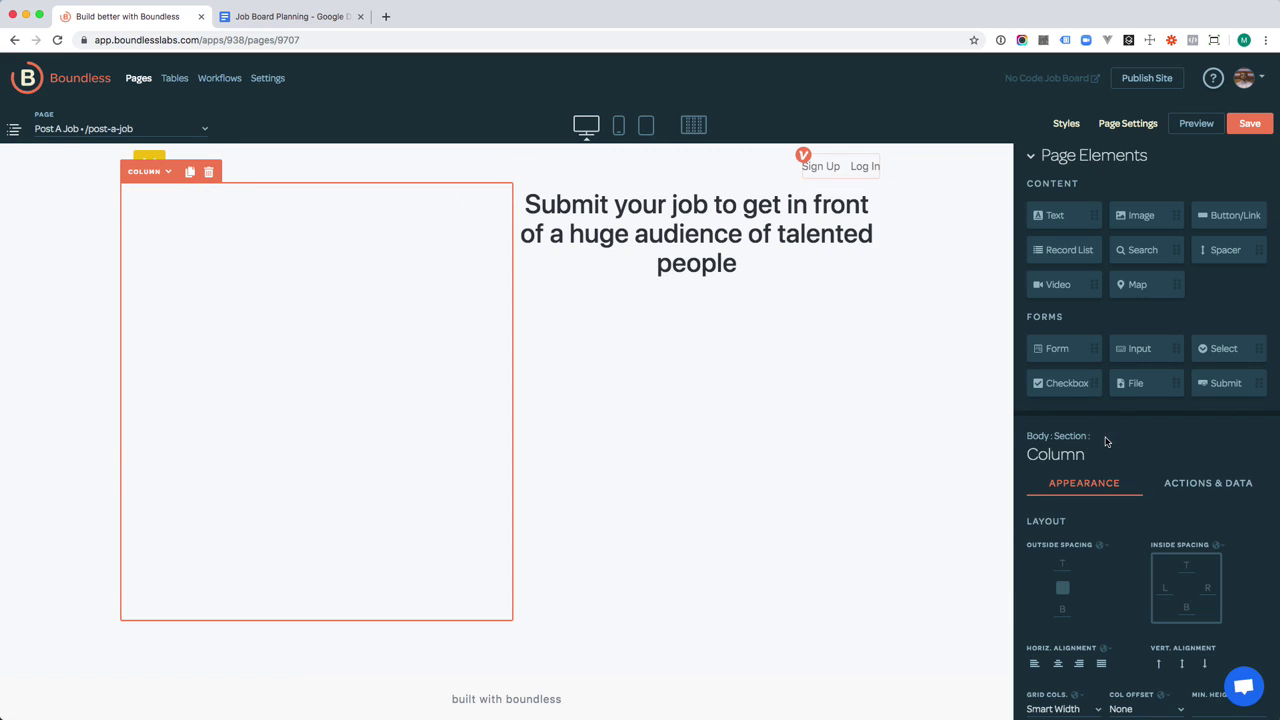
scroll(1100, 540, "down", 2)
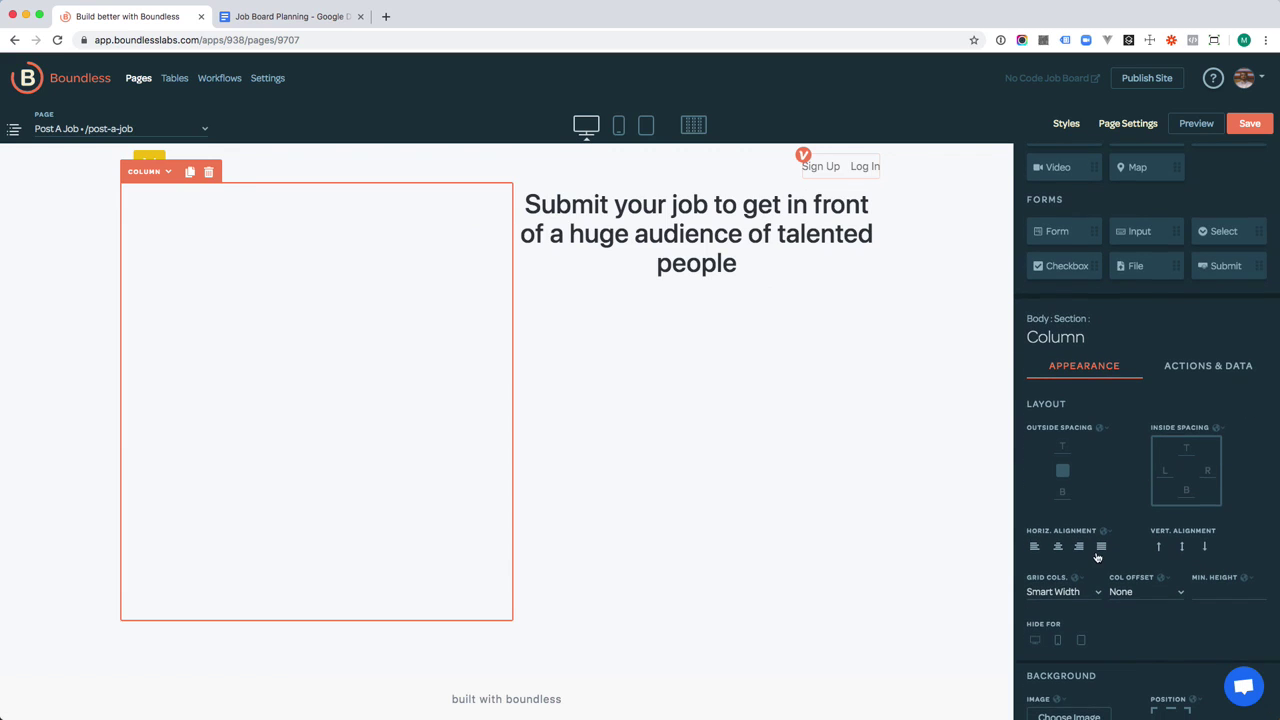
left_click(1070, 592)
left_click(1071, 593)
left_click(1072, 594)
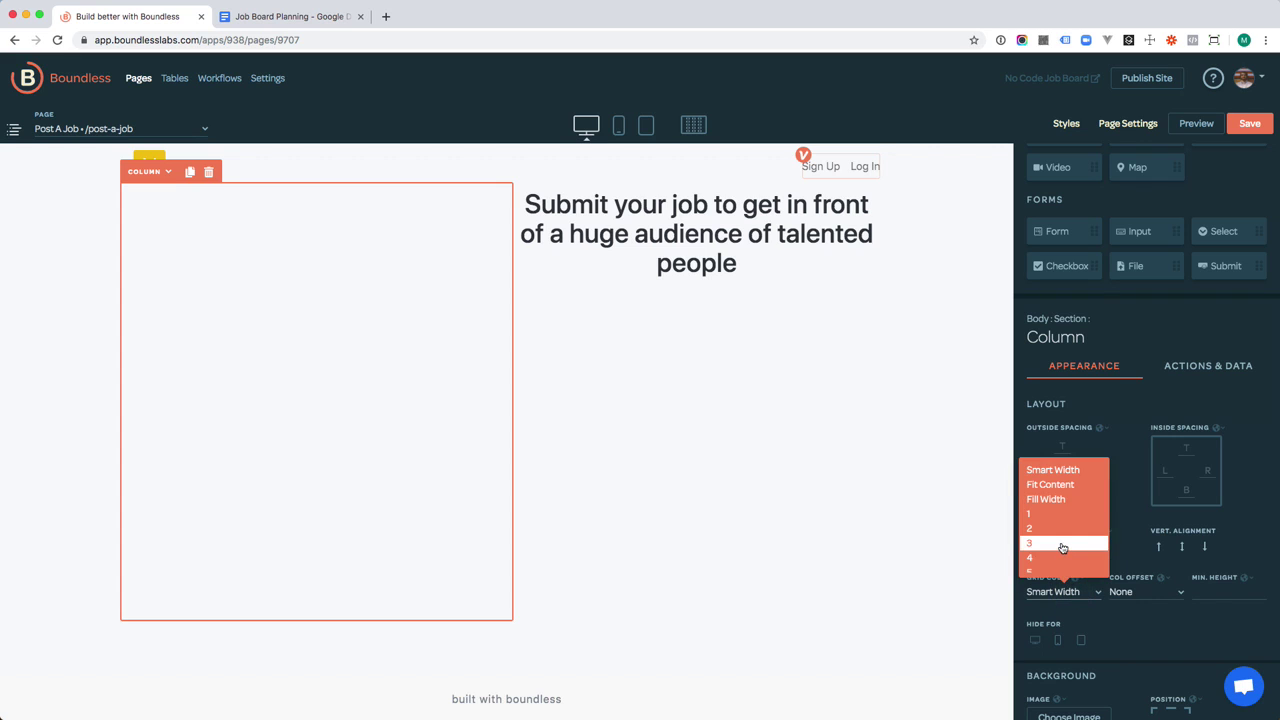
left_click(1062, 543)
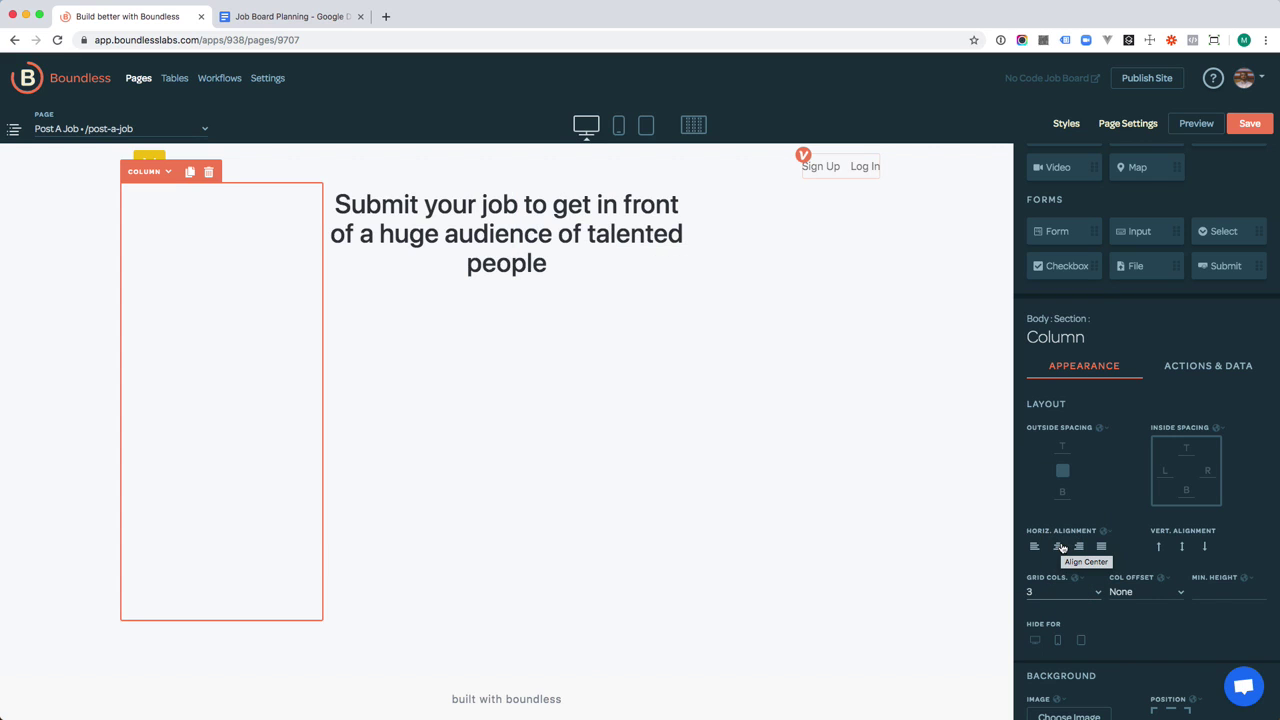
Set the column holding the heading to a width of 6 grid columns
left_click(604, 240)
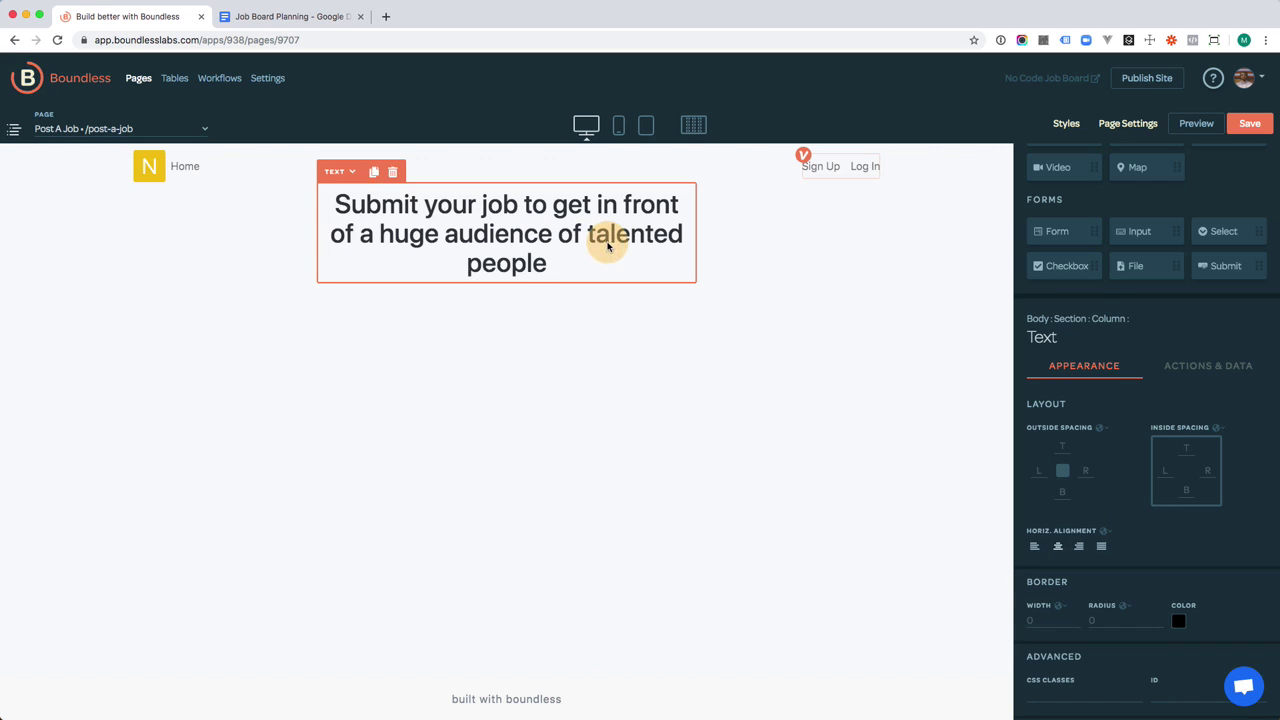
scroll(1087, 531, "down", 2)
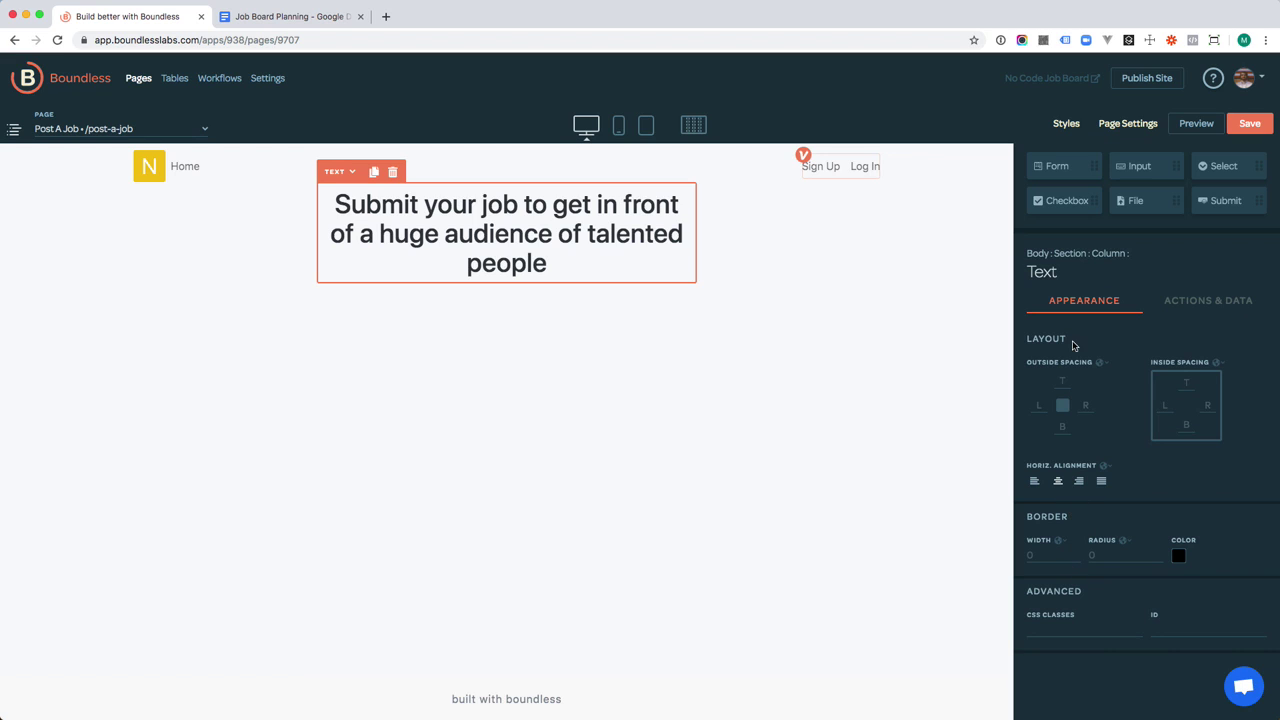
left_click(1105, 253)
left_click(1099, 528)
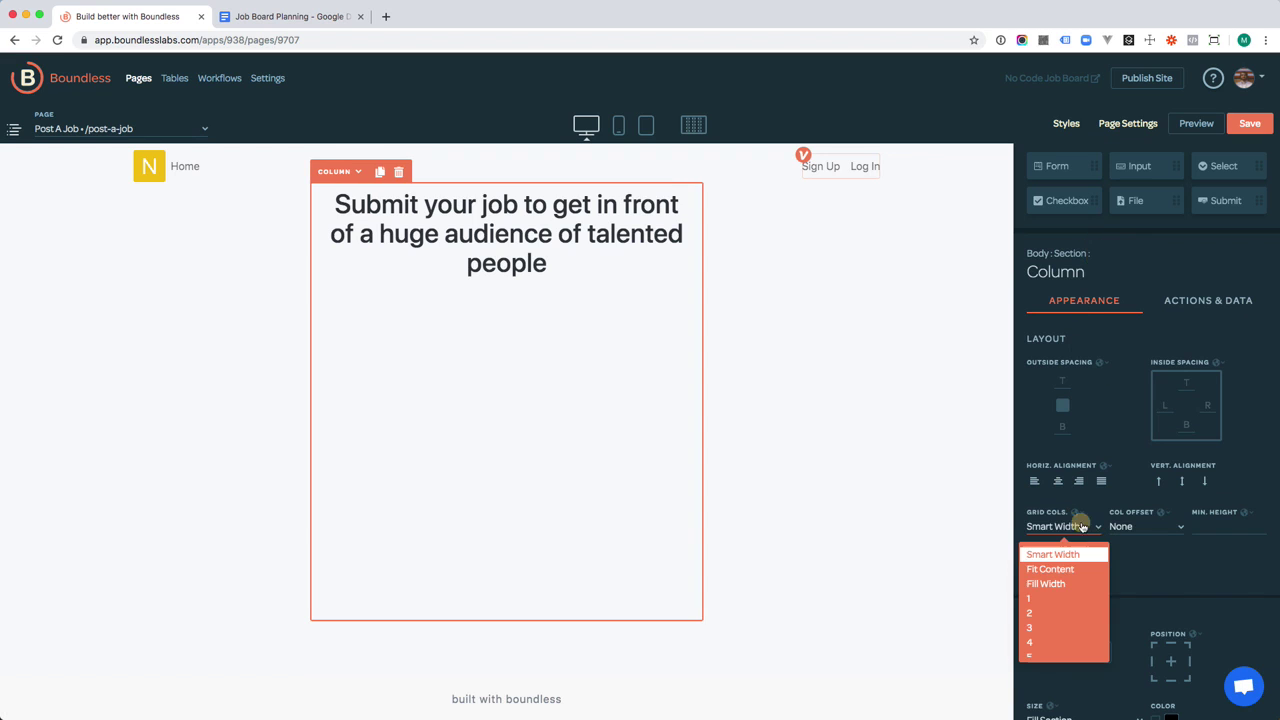
scroll(1050, 606, "down", 2)
left_click(1048, 593)
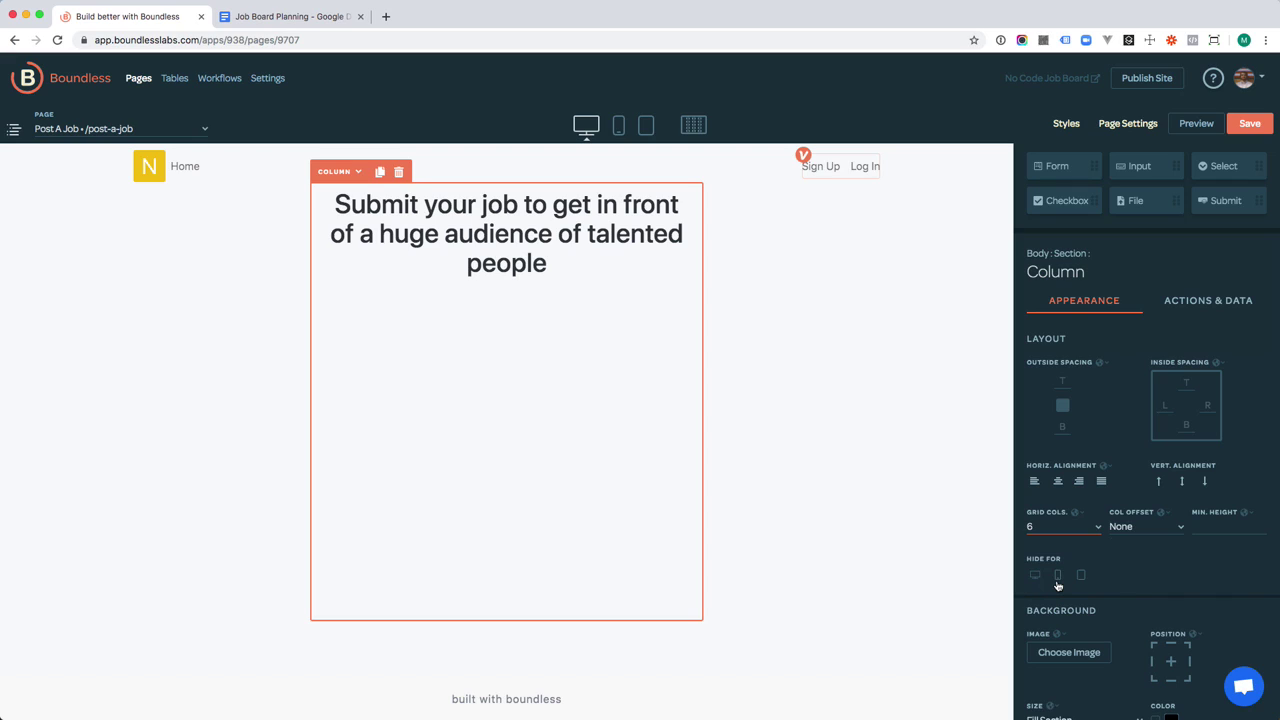
Narrow the empty spacer column to 2 grid columns
left_click(208, 448)
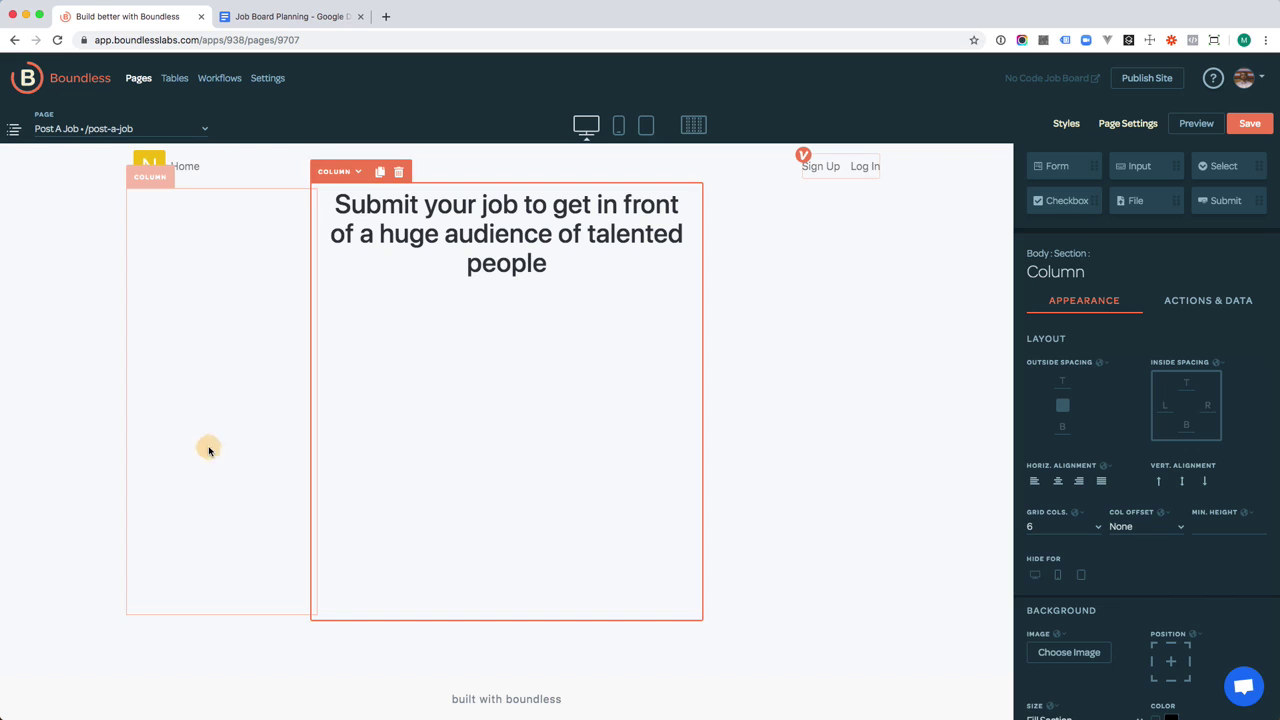
left_click(1077, 531)
left_click(1039, 611)
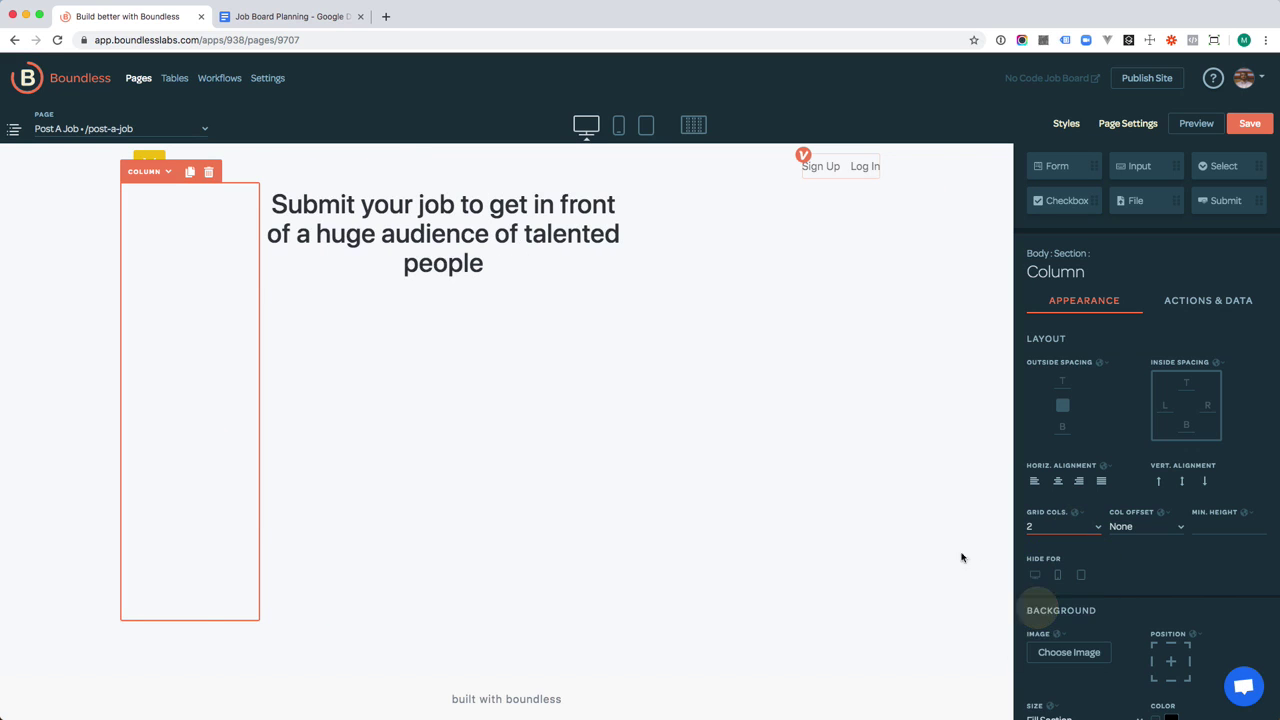
Widen the heading's column to 8 grid columns
left_click(512, 232)
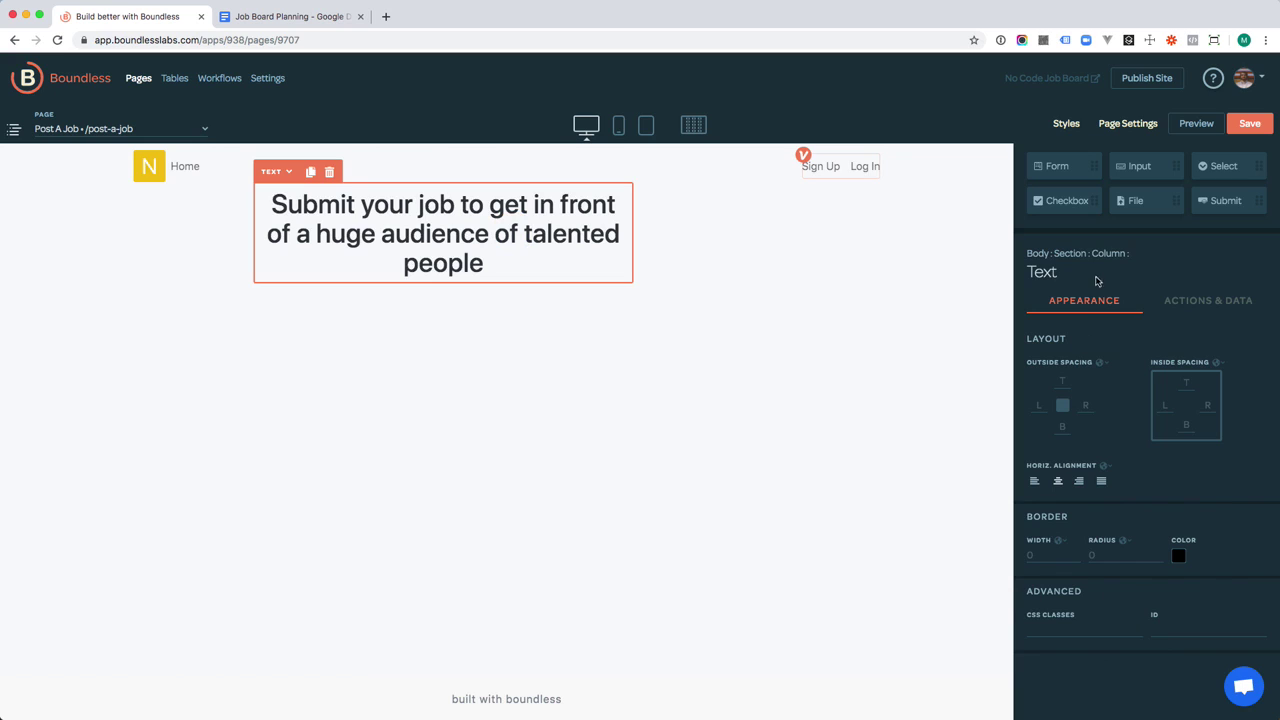
left_click(1104, 254)
left_click(1038, 531)
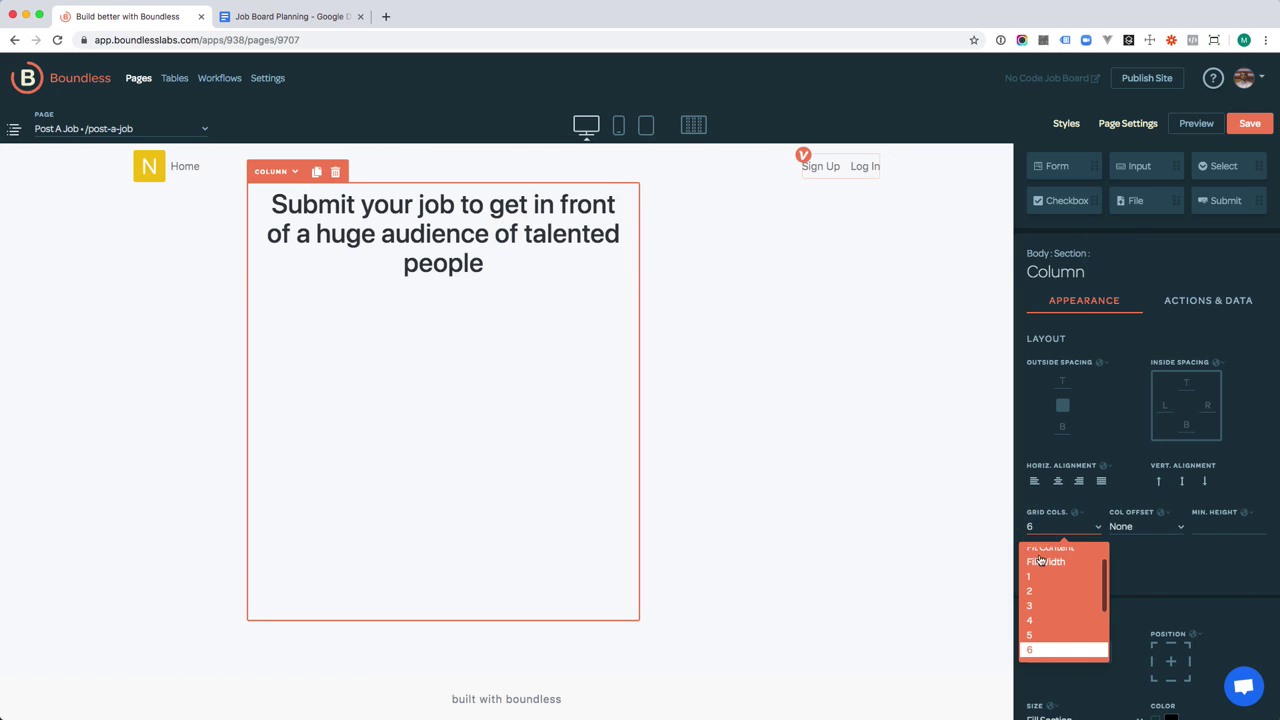
scroll(1040, 616, "down", 3)
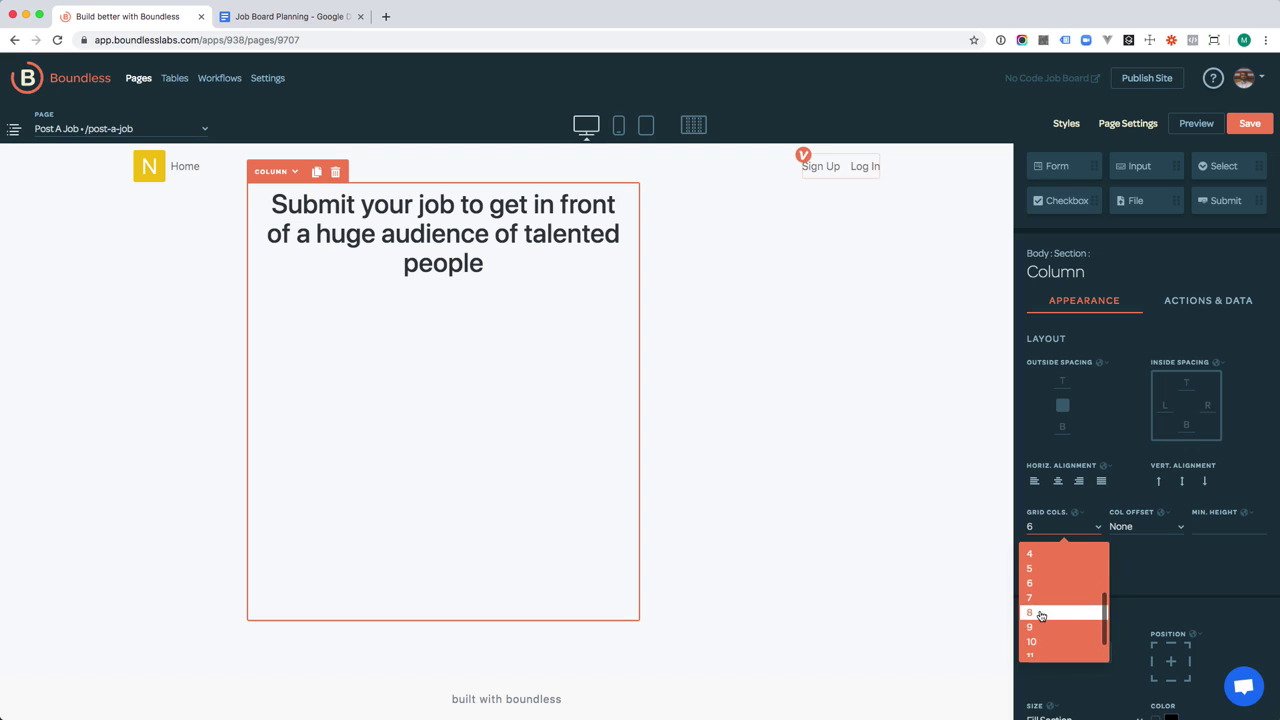
left_click(1040, 613)
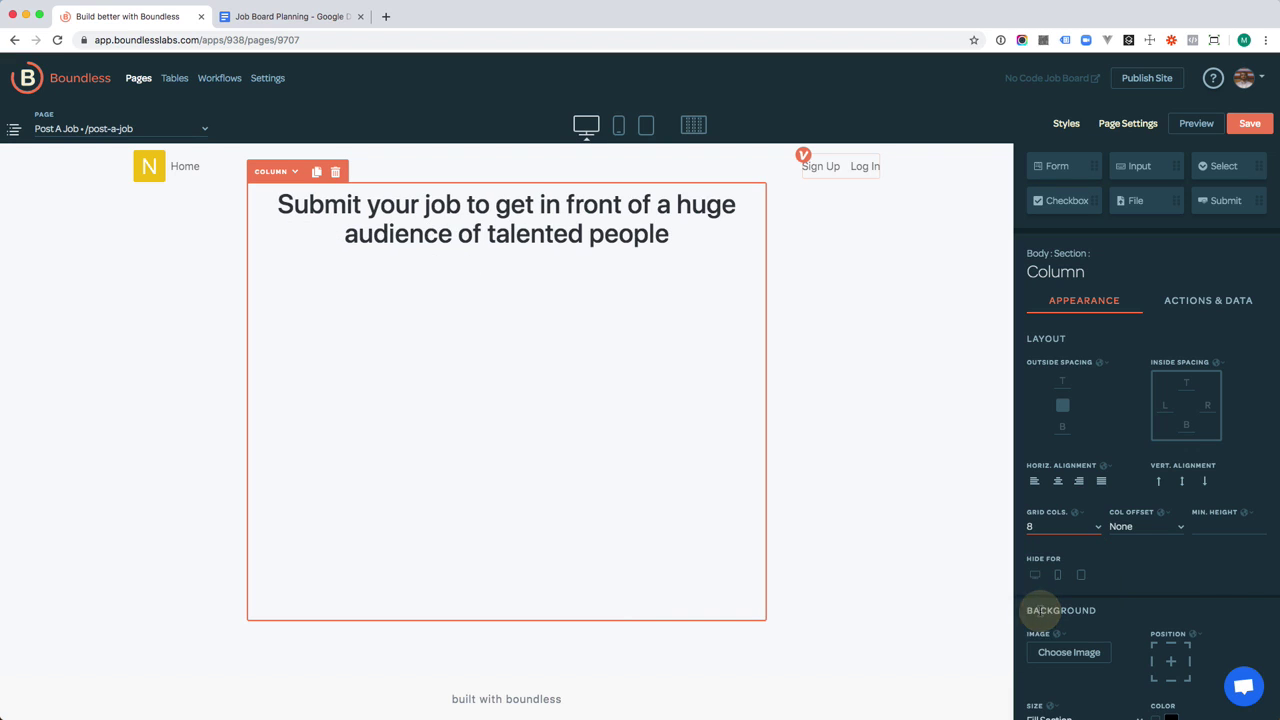
Add a form below the heading, tied to the Jobs table with the New Record form type
left_click(847, 461)
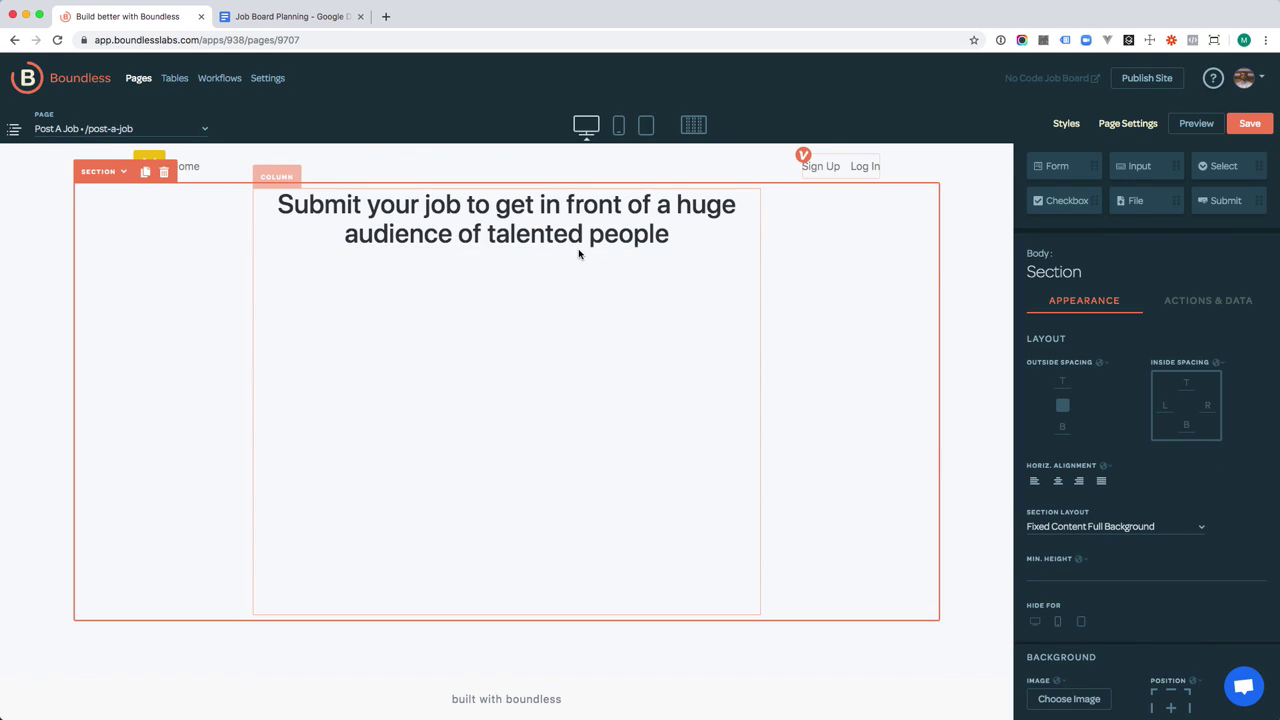
scroll(1115, 240, "up", 3)
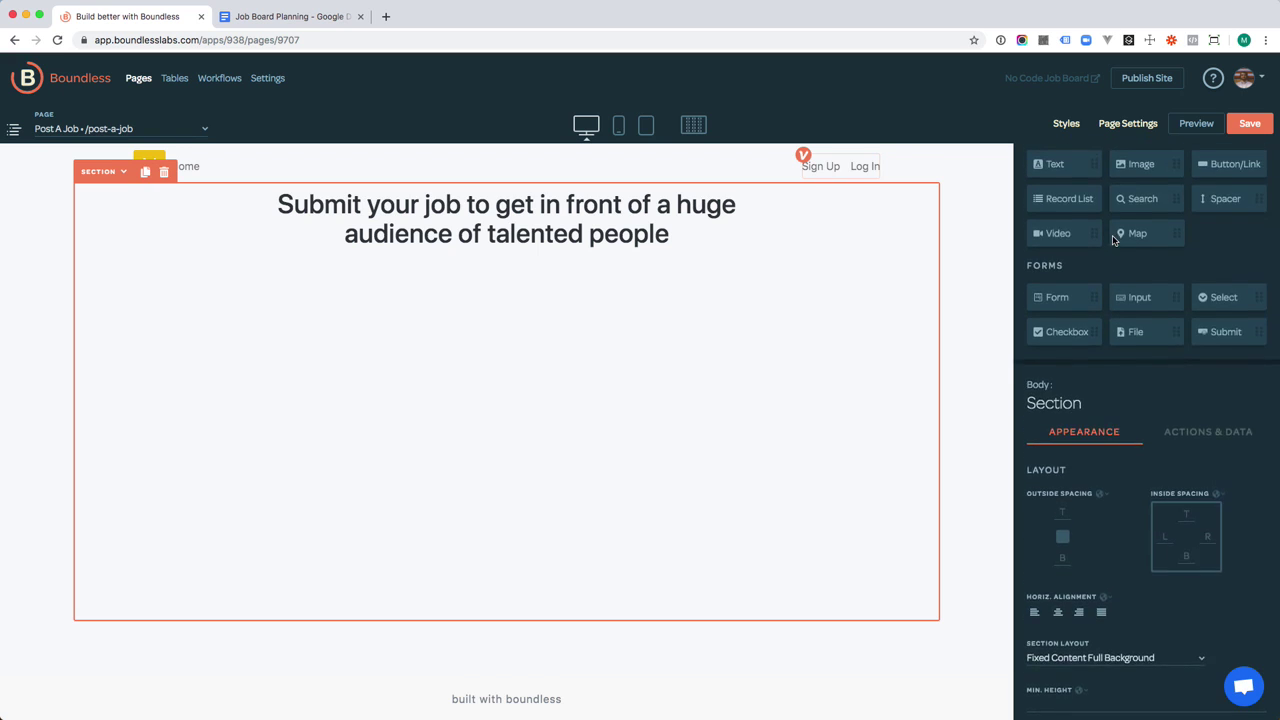
scroll(1113, 240, "up", 2)
left_click_drag(1050, 350, 388, 614)
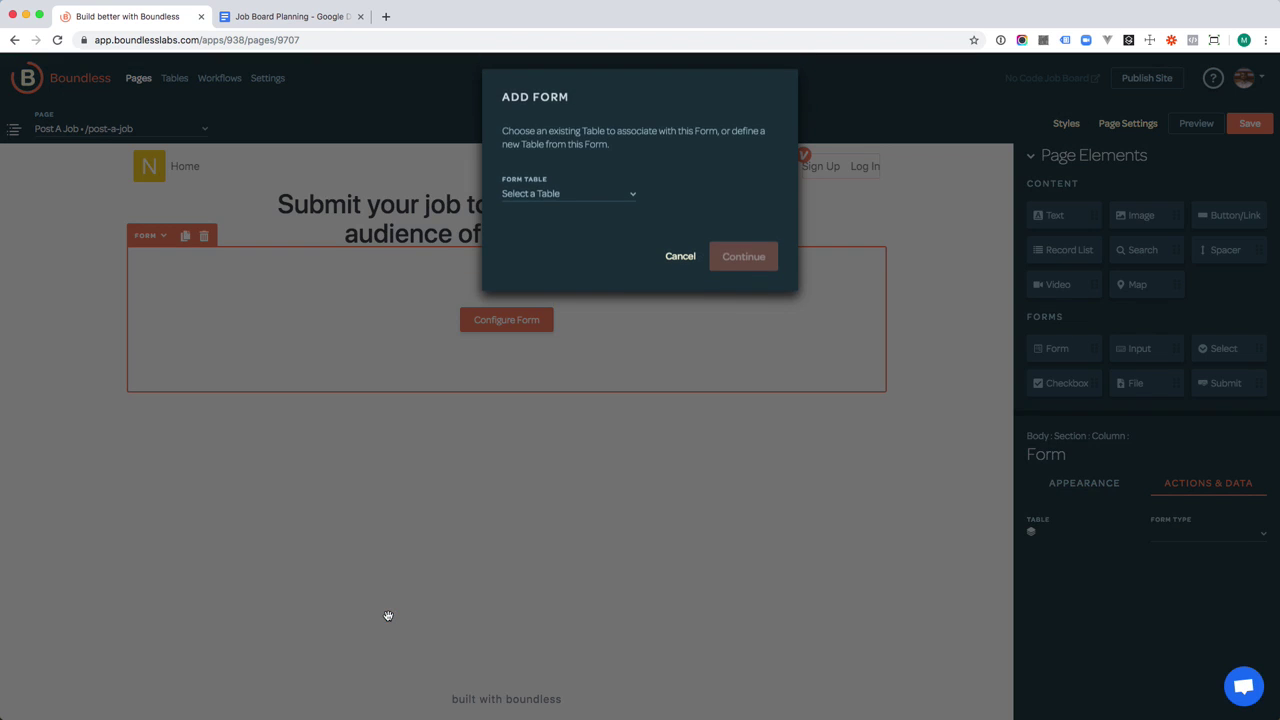
left_click(533, 199)
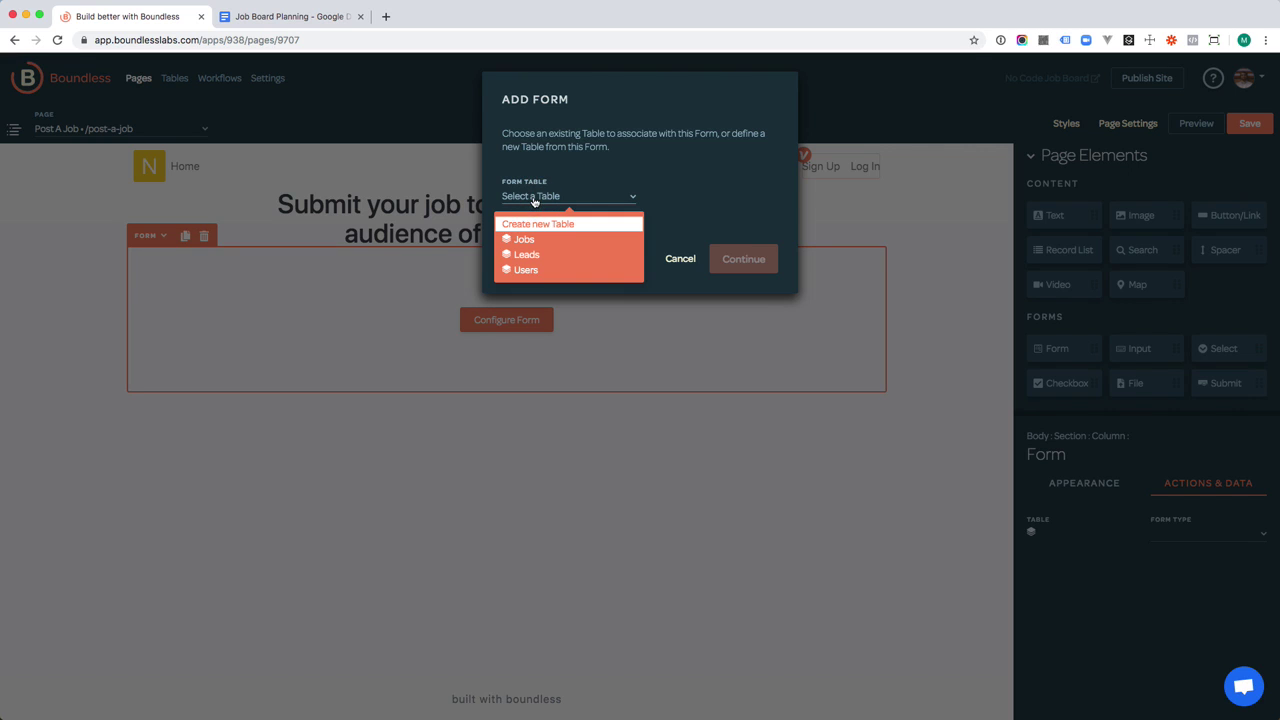
left_click(526, 242)
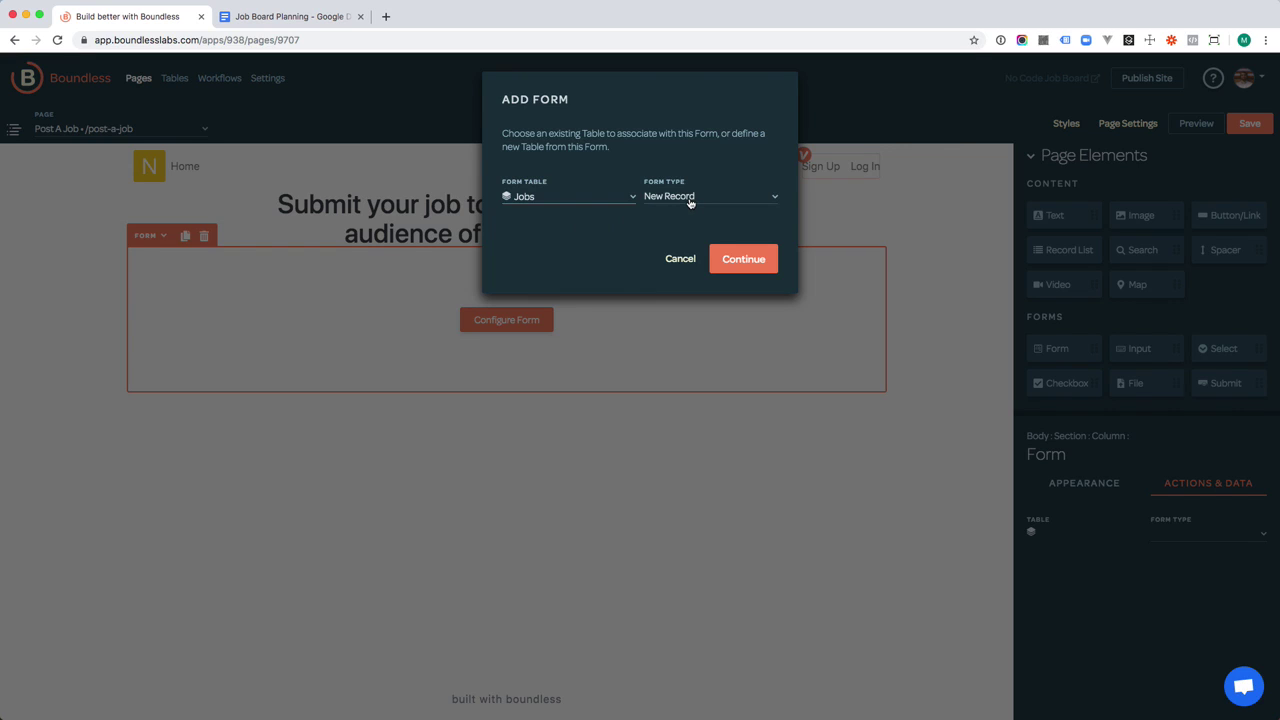
left_click(745, 265)
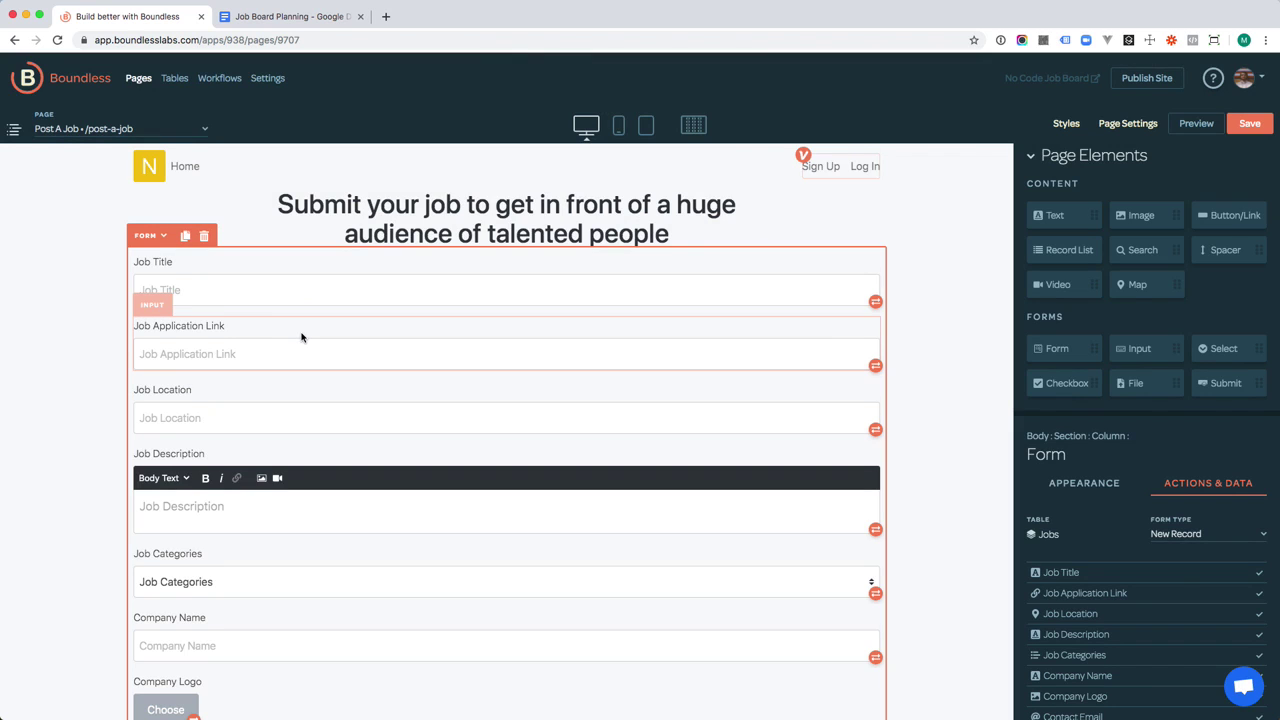
scroll(301, 337, "down", 3)
scroll(301, 337, "up", 3)
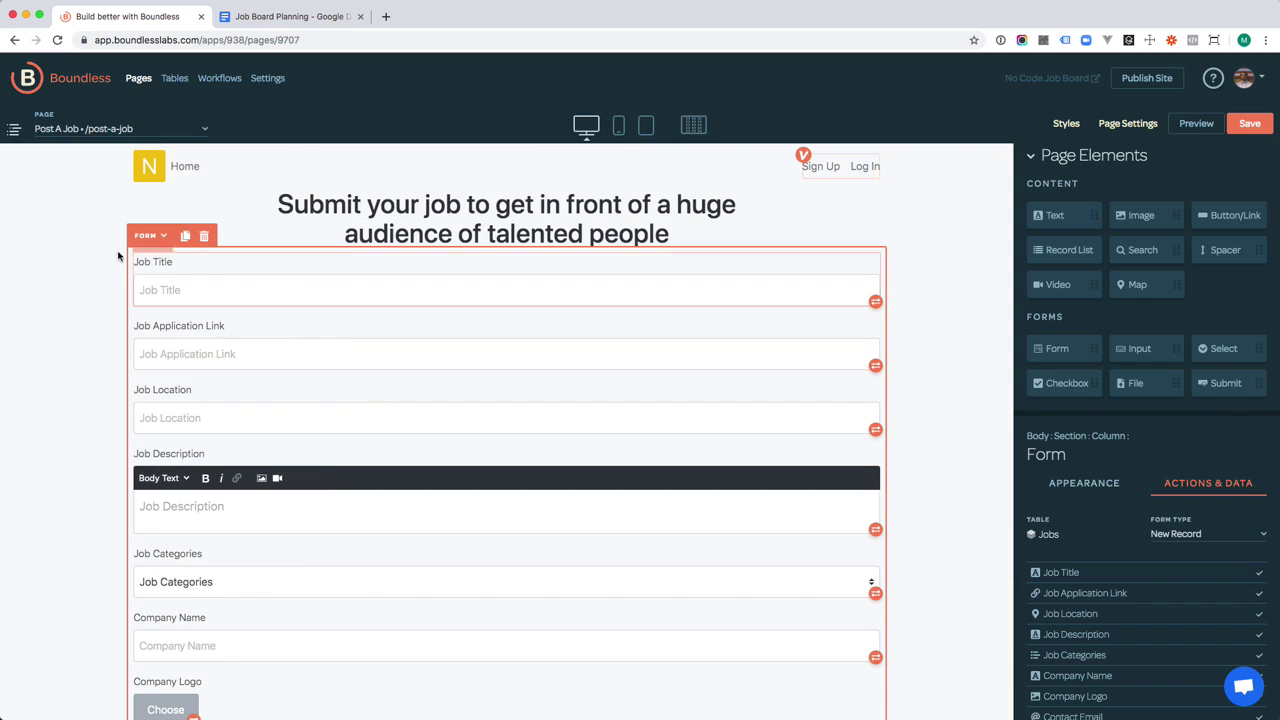
Remove the placeholder text from the form's Job Title input
left_click(178, 288)
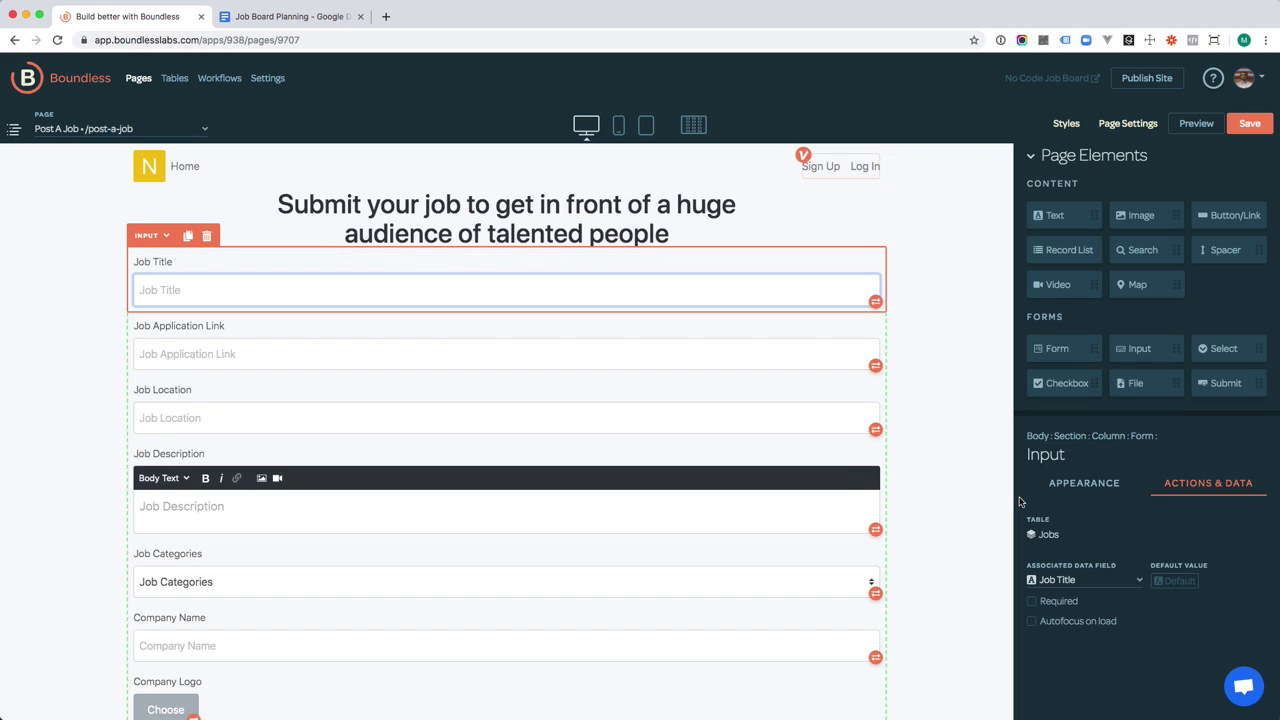
left_click(1078, 488)
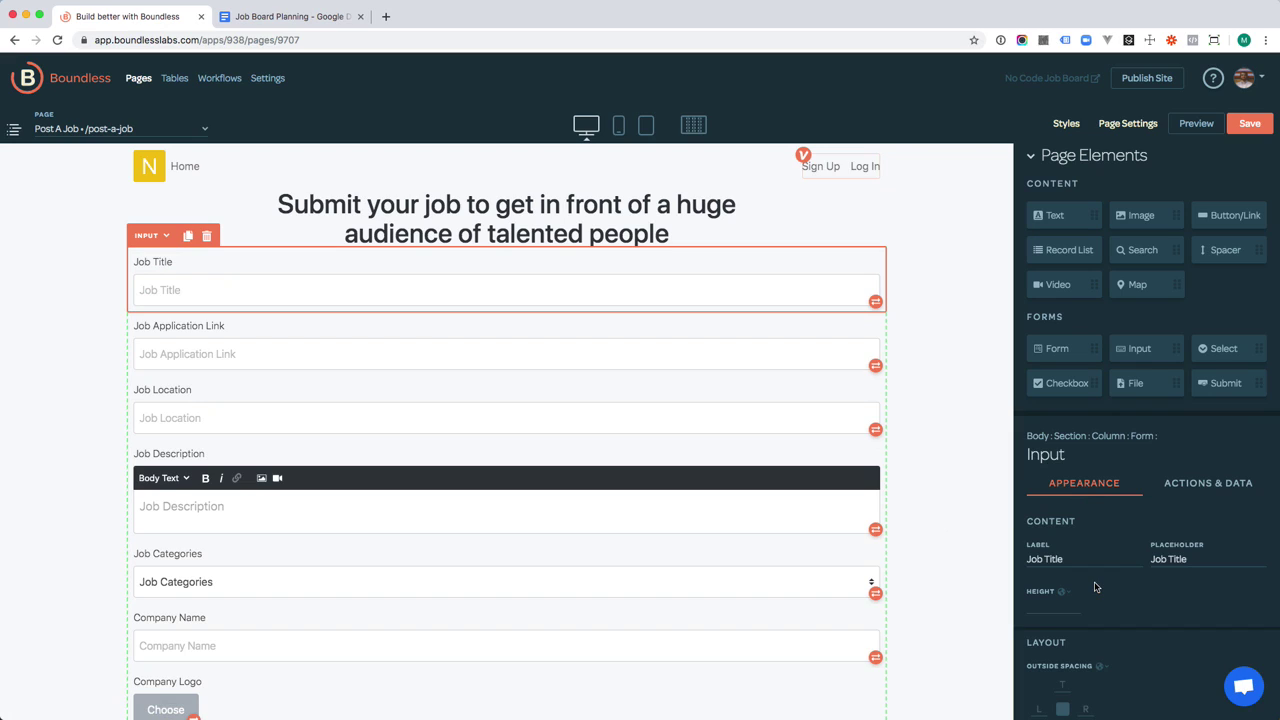
left_click(1166, 560)
left_click(1188, 558)
key("super+a")
key("BackSpace")
left_click(1174, 597)
Add a text element beneath the Job Title input reading: Example: "Marketing Coordinator", "JavaScript Developer"
left_click_drag(1043, 215, 591, 316)
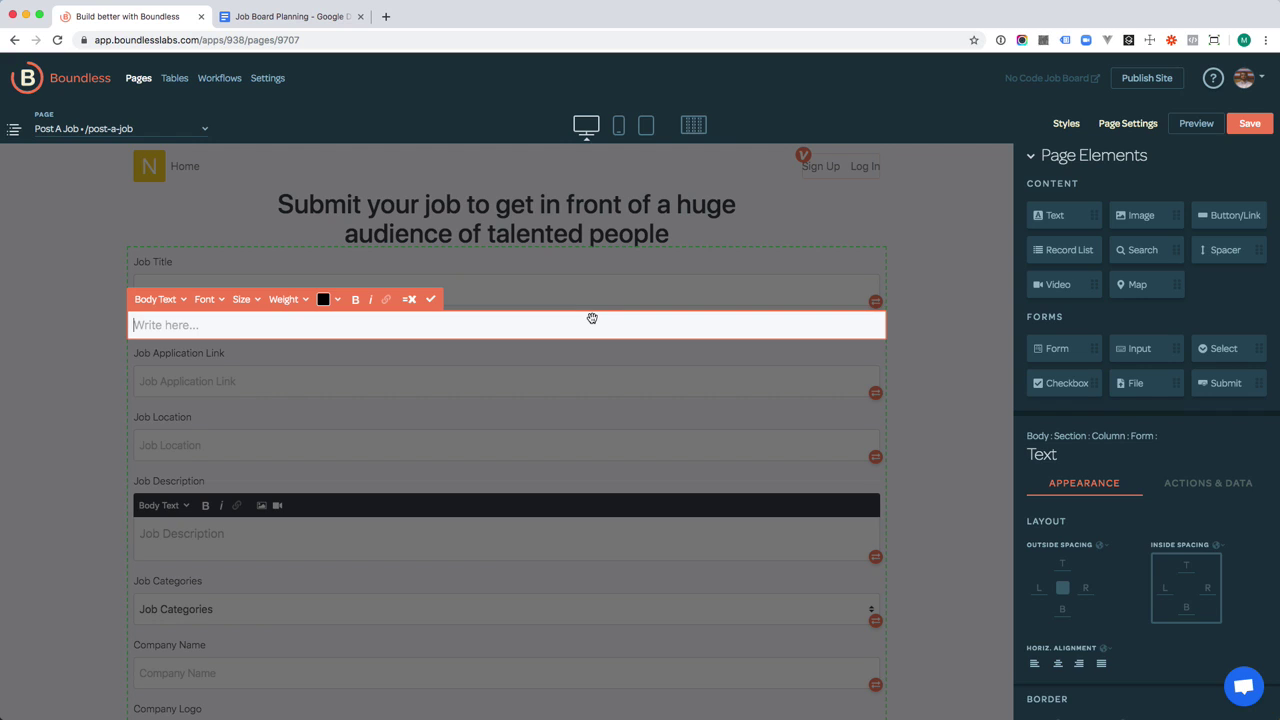
type("Exampl")
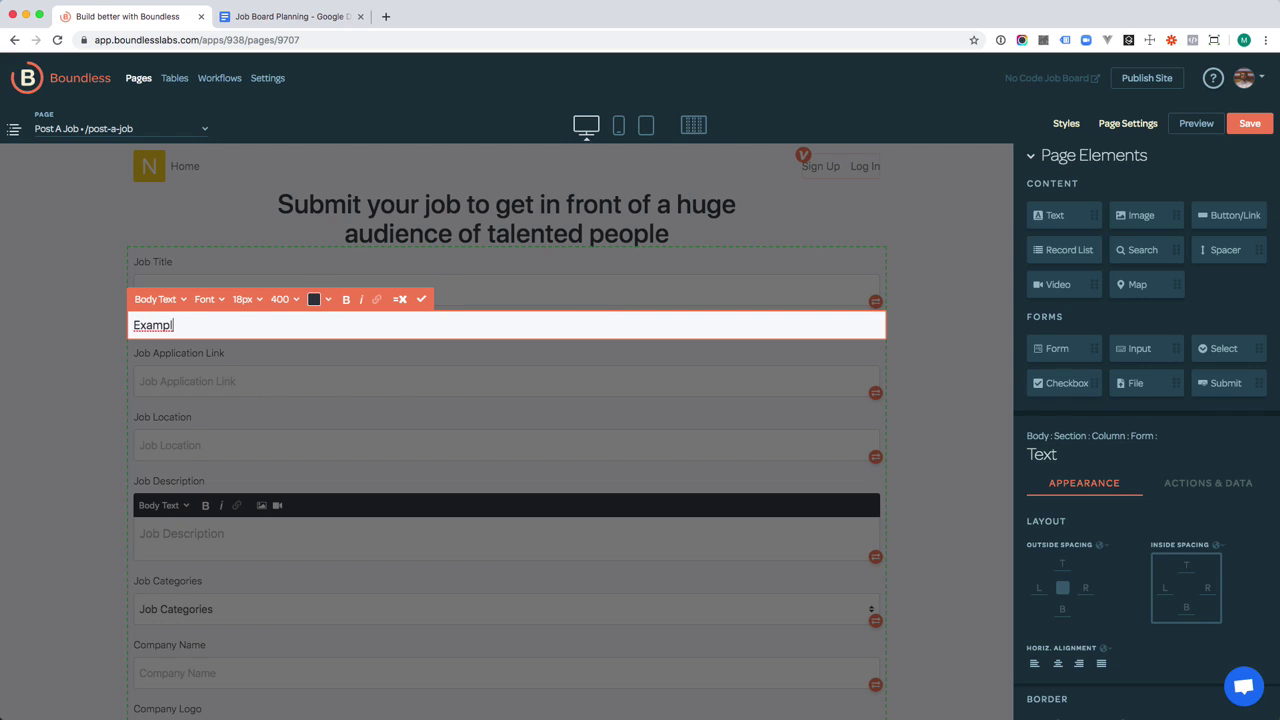
type("e: \"Marketing Coordinator\",")
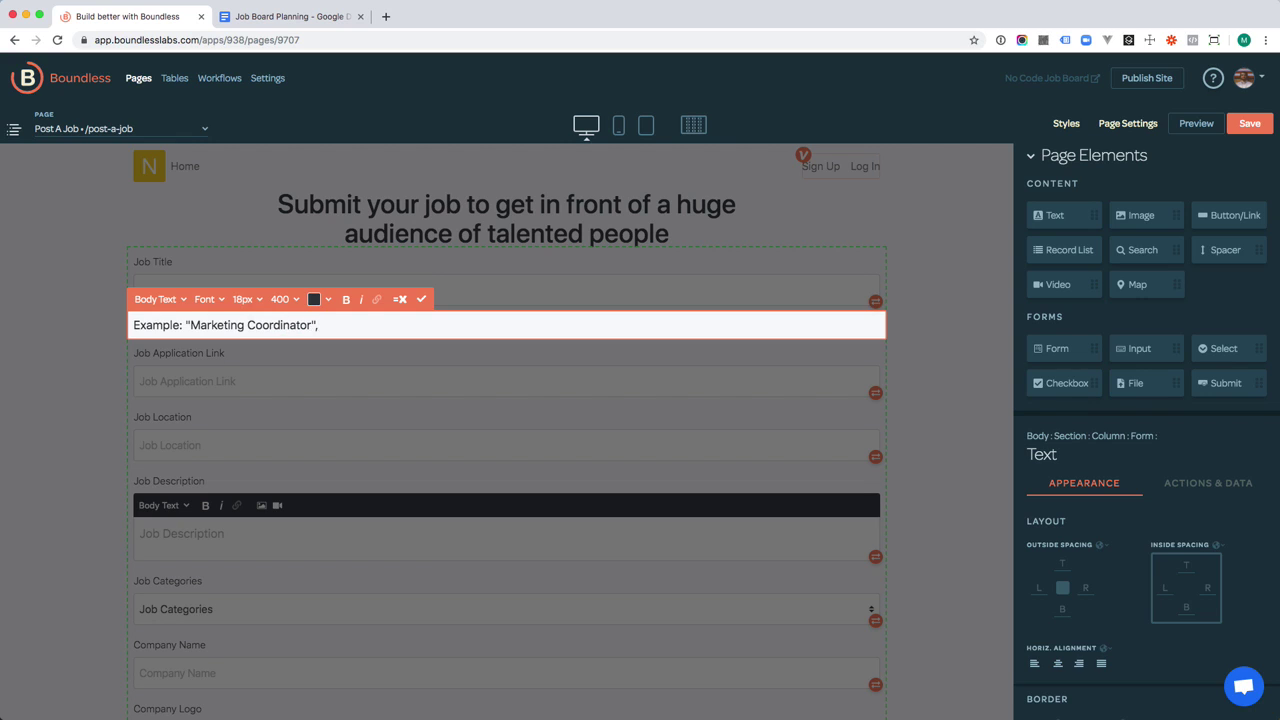
type(" \"JavaScript Developer")
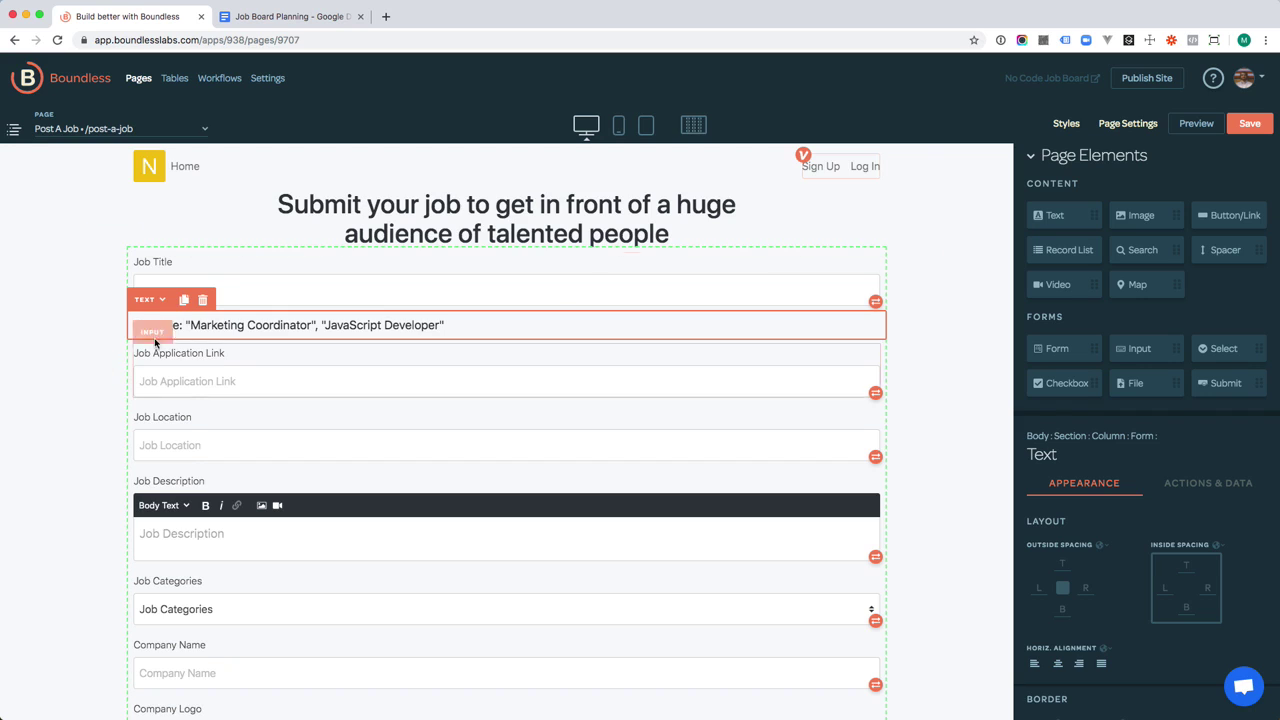
Set the font size of the whole example text under Job Title to 12px
left_click(196, 326)
left_click(252, 307)
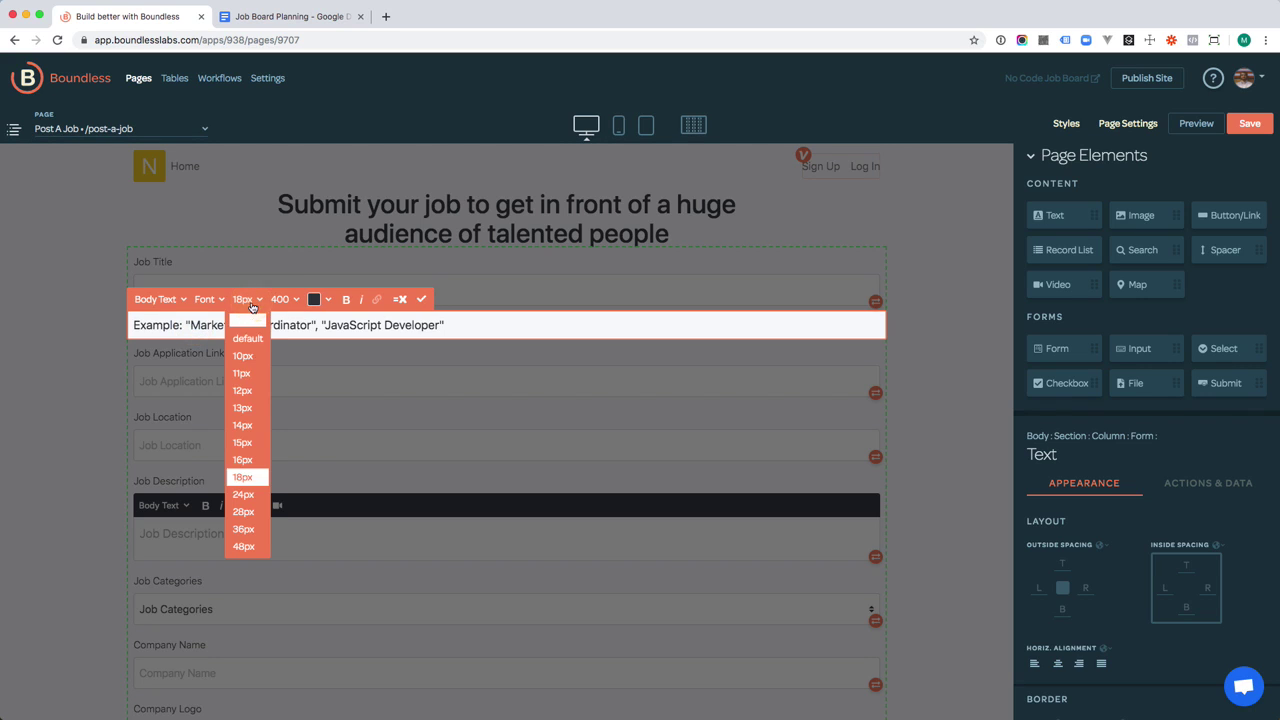
left_click(256, 396)
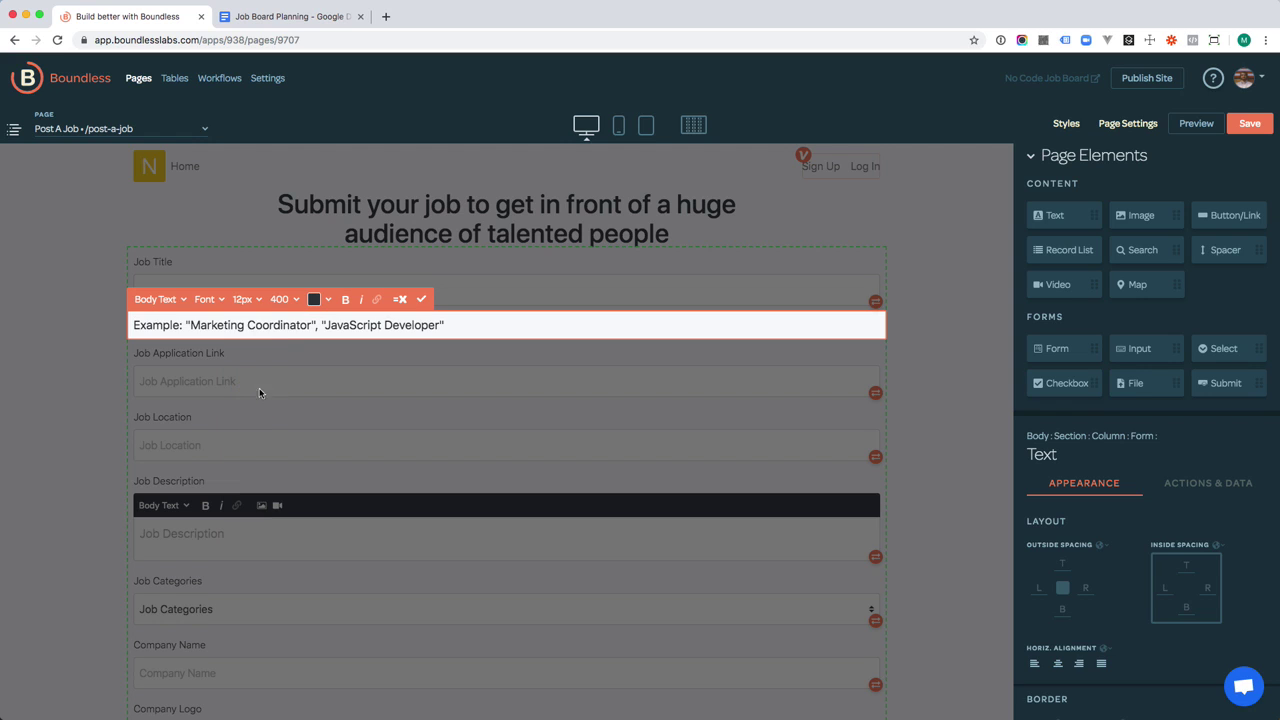
triple_click(250, 325)
left_click(247, 299)
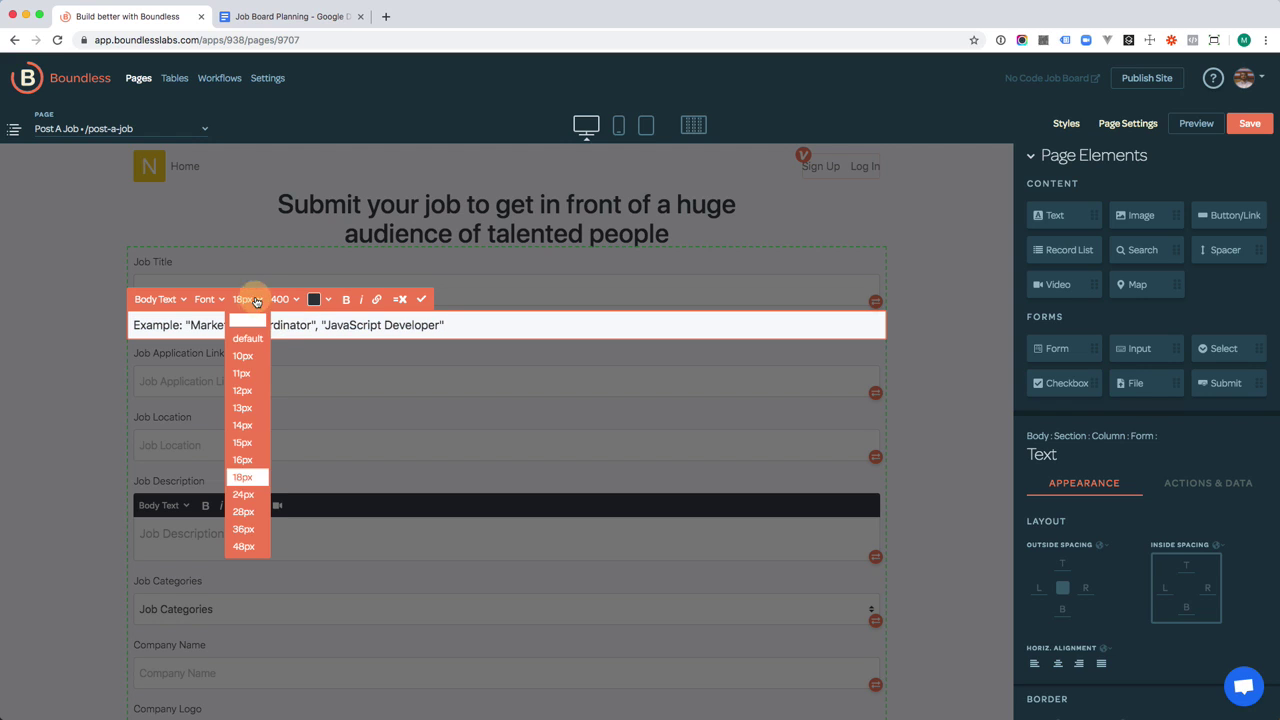
left_click(251, 392)
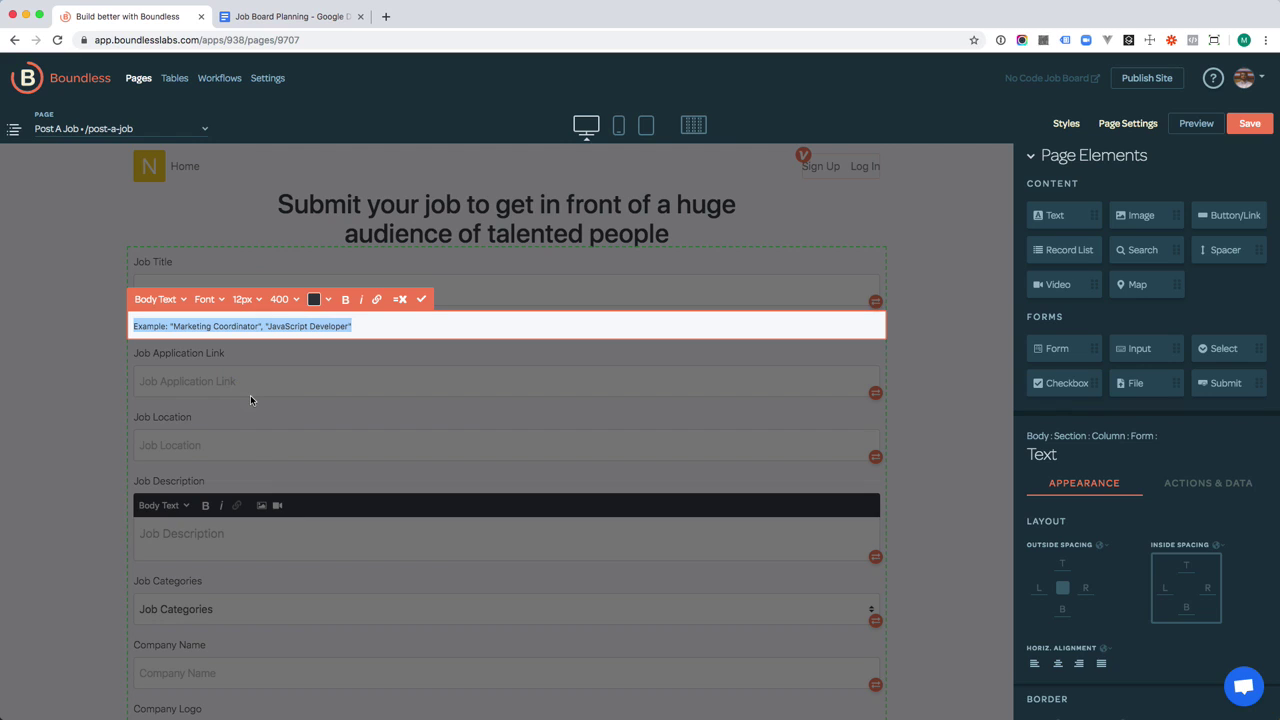
Recolor the example text under Job Title with the grey site color and finish editing it
left_click(315, 300)
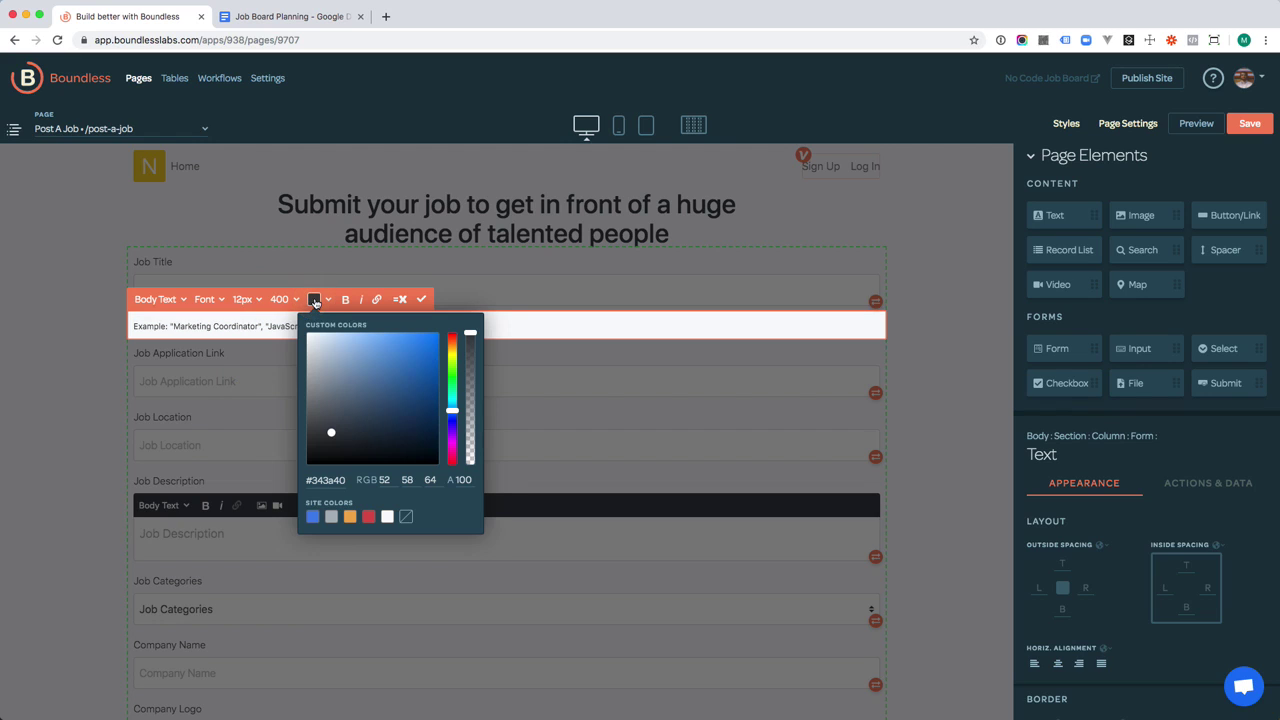
left_click(331, 516)
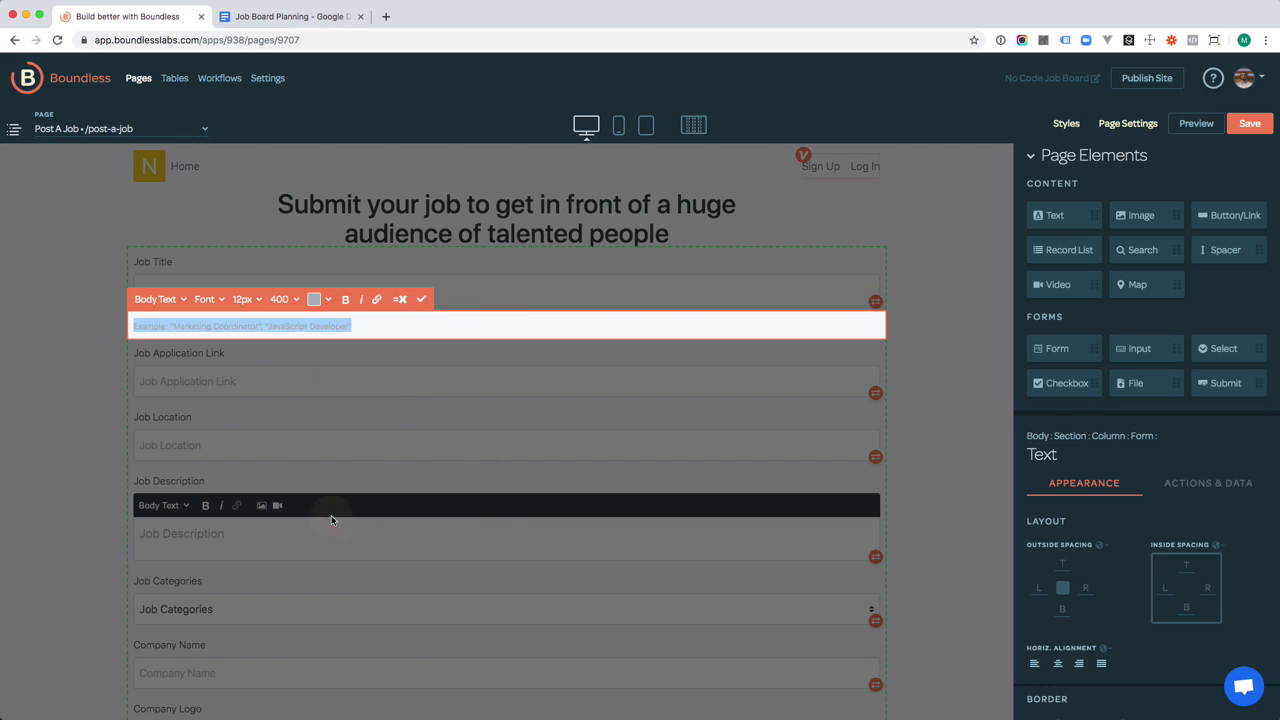
left_click(95, 385)
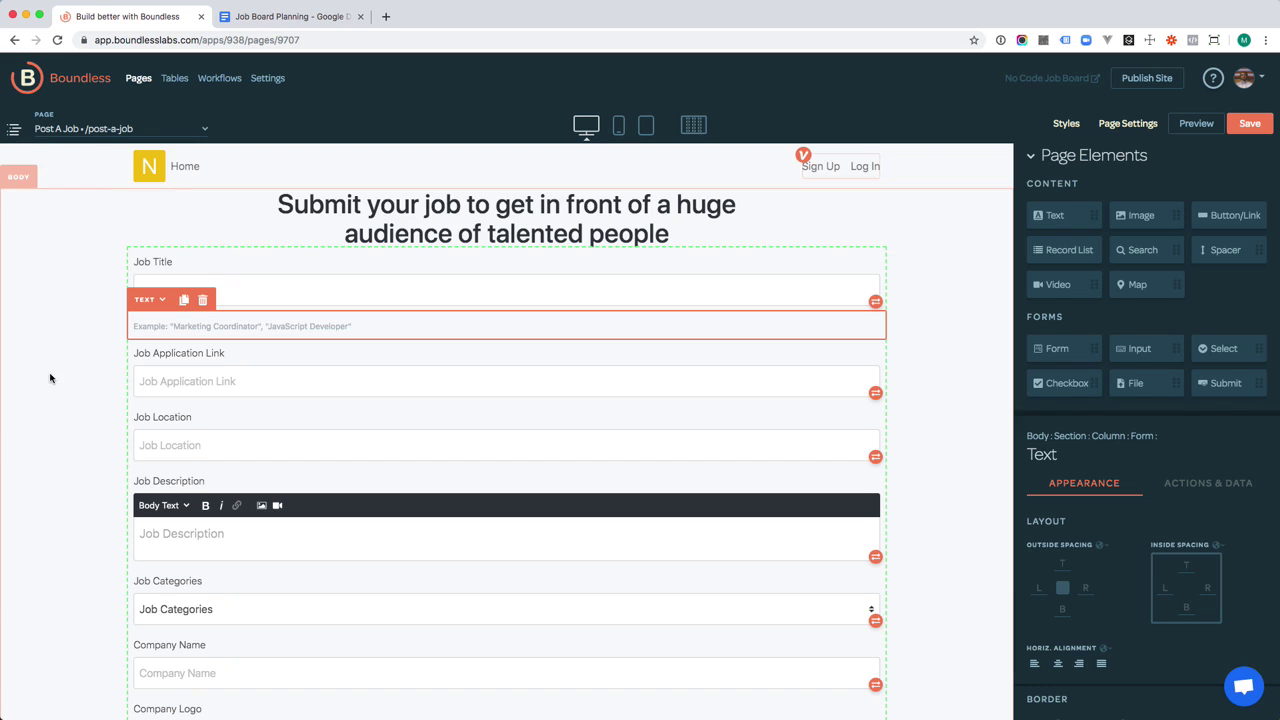
left_click(47, 377)
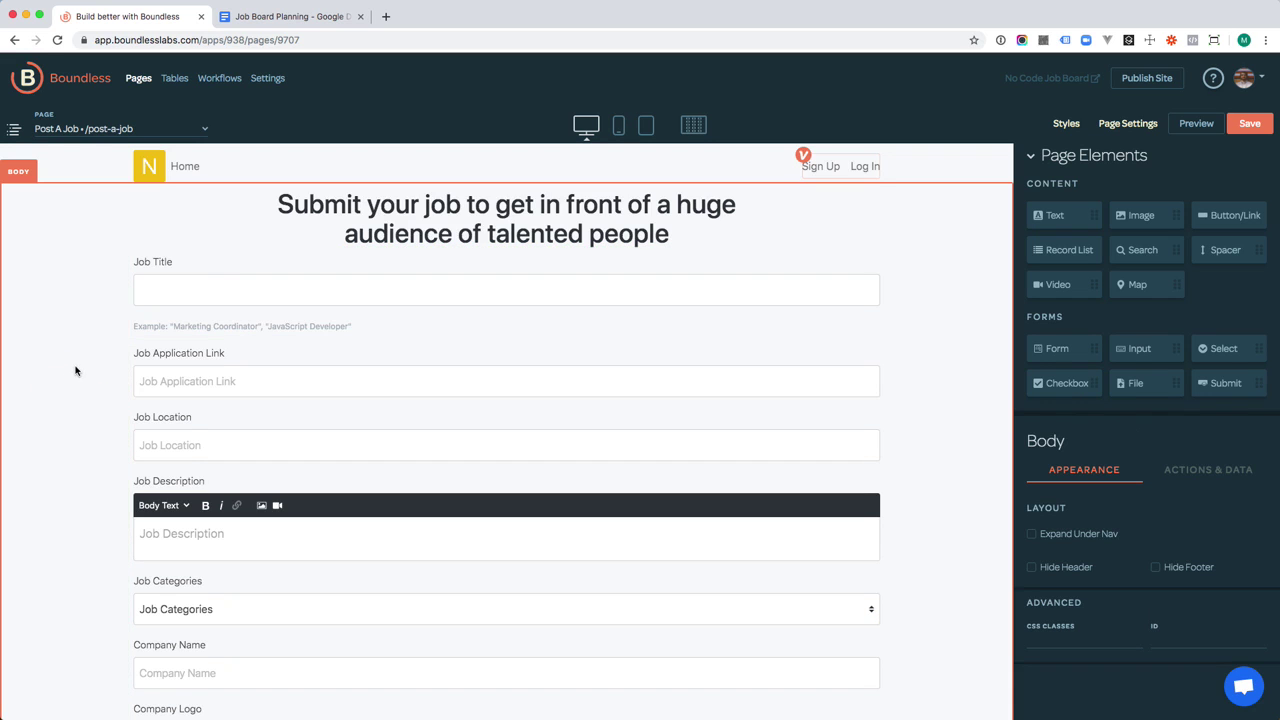
Remove the placeholder text from the Job Application Link input
left_click(158, 381)
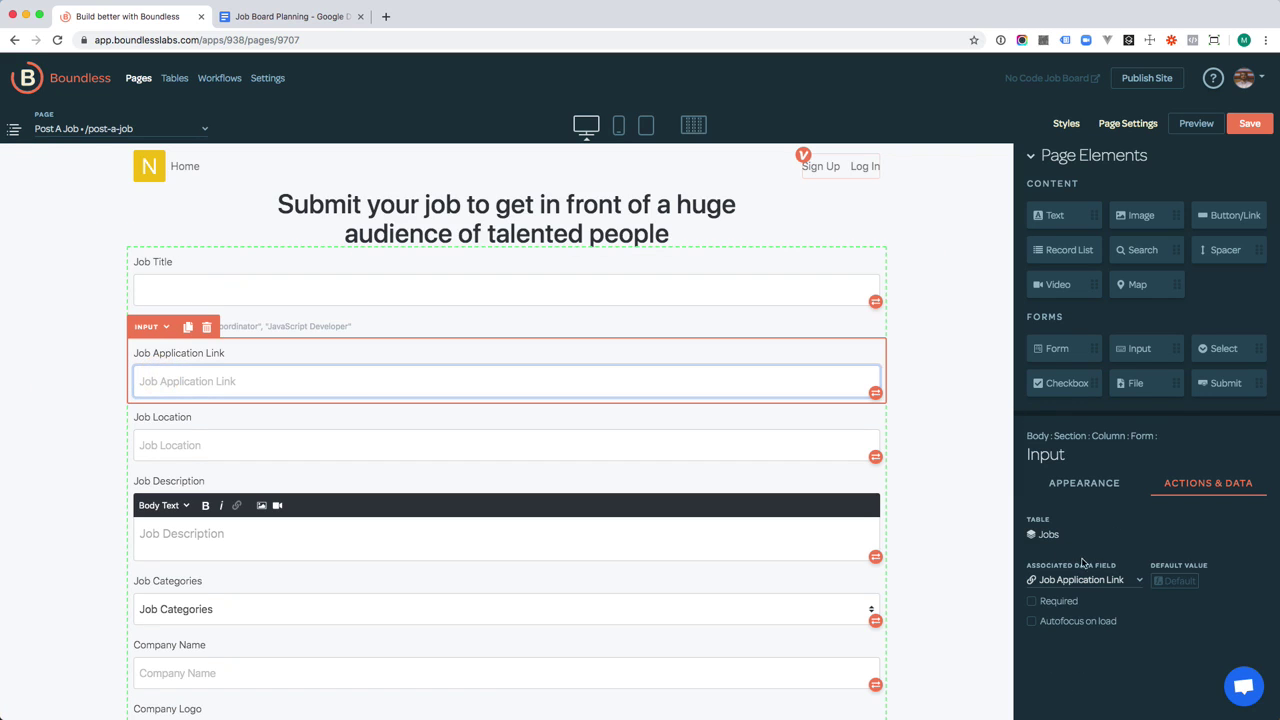
left_click(1083, 484)
double_click(1192, 560)
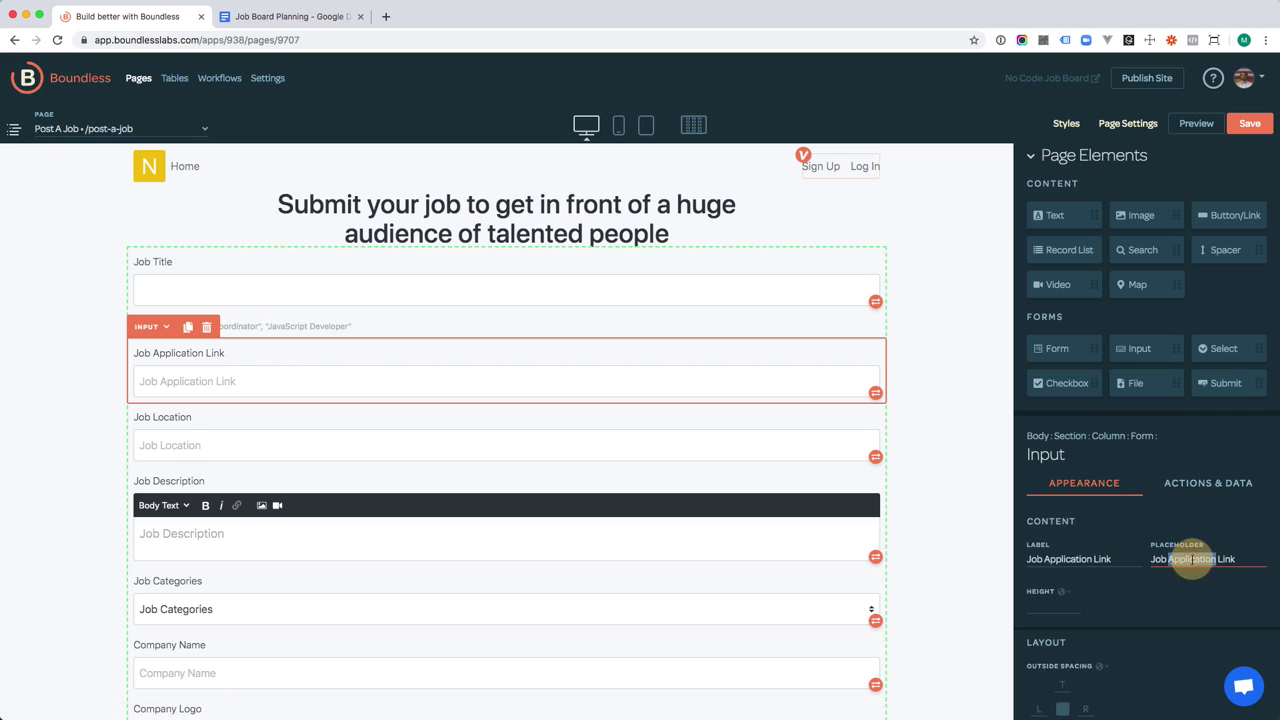
triple_click(1192, 560)
key("BackSpace")
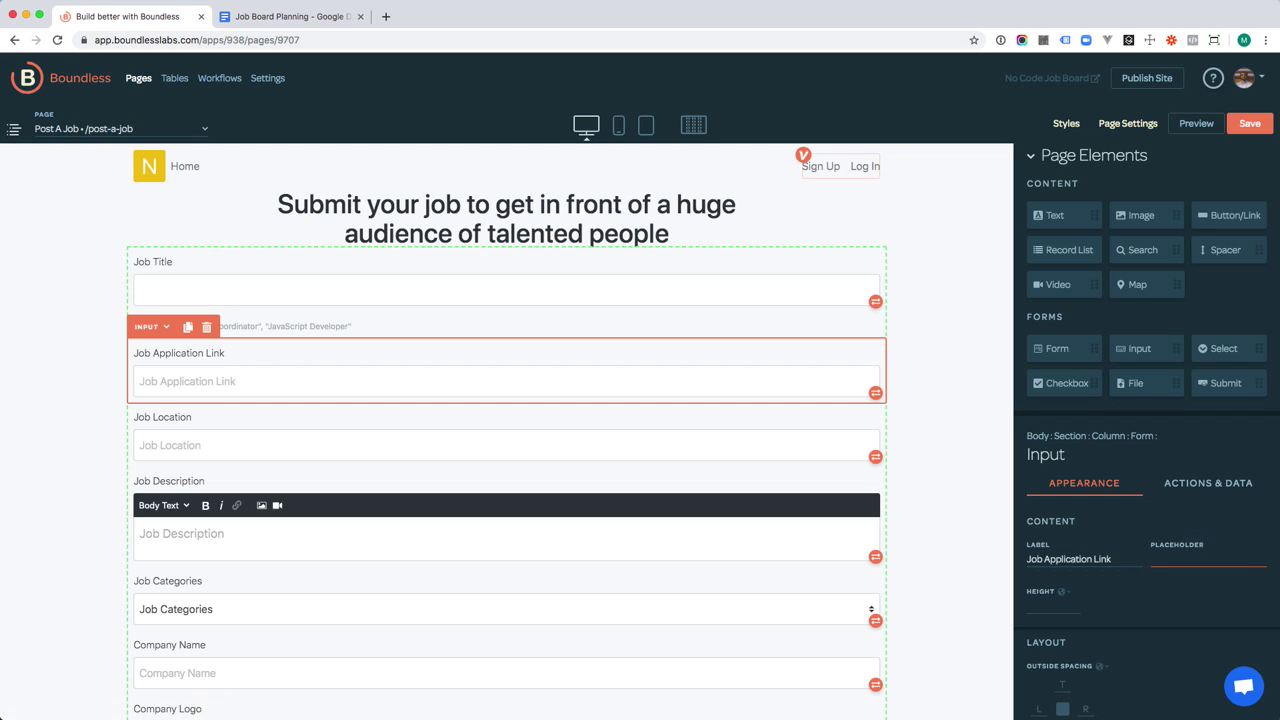
Clear the Job Location input's placeholder text
left_click(429, 450)
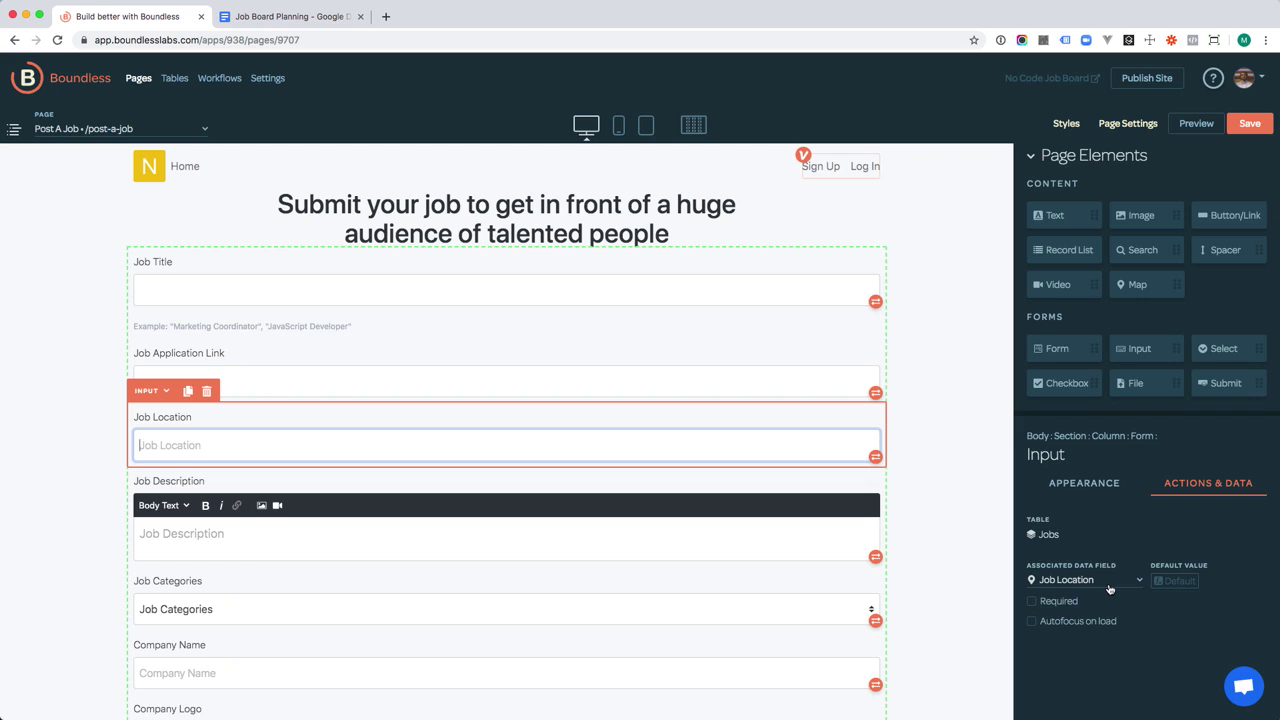
left_click(1085, 487)
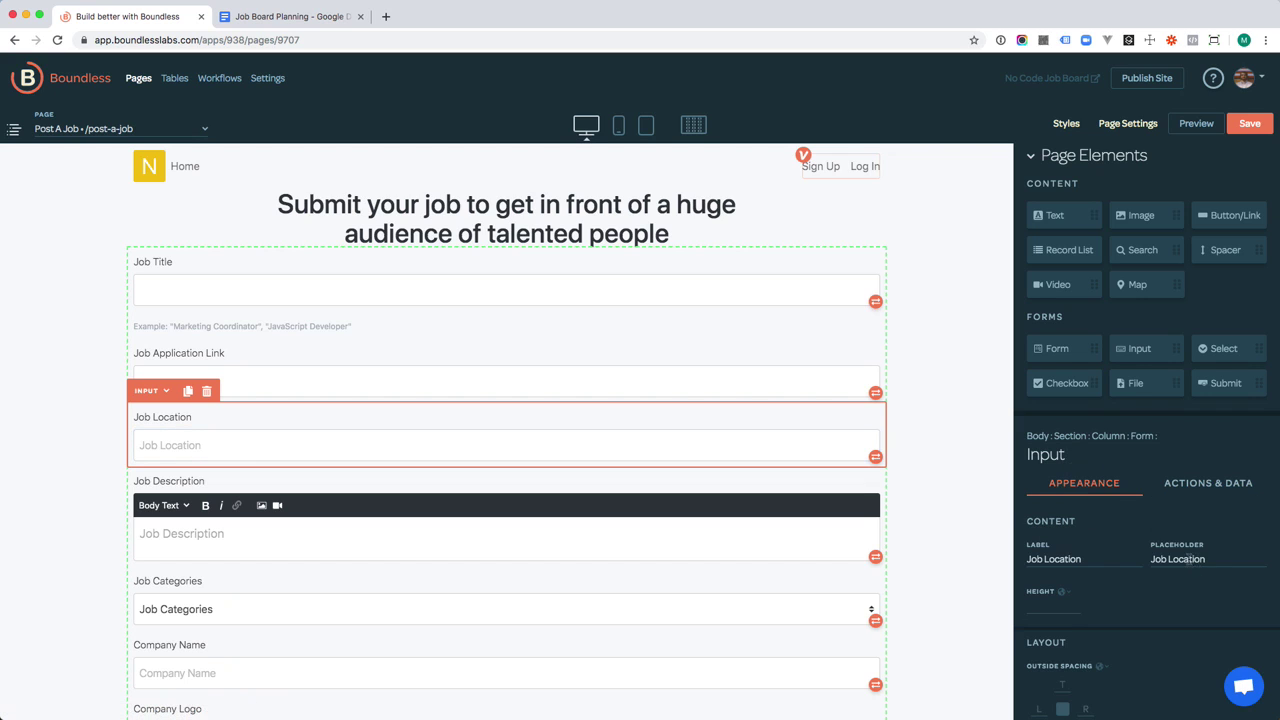
triple_click(1190, 559)
key("BackSpace")
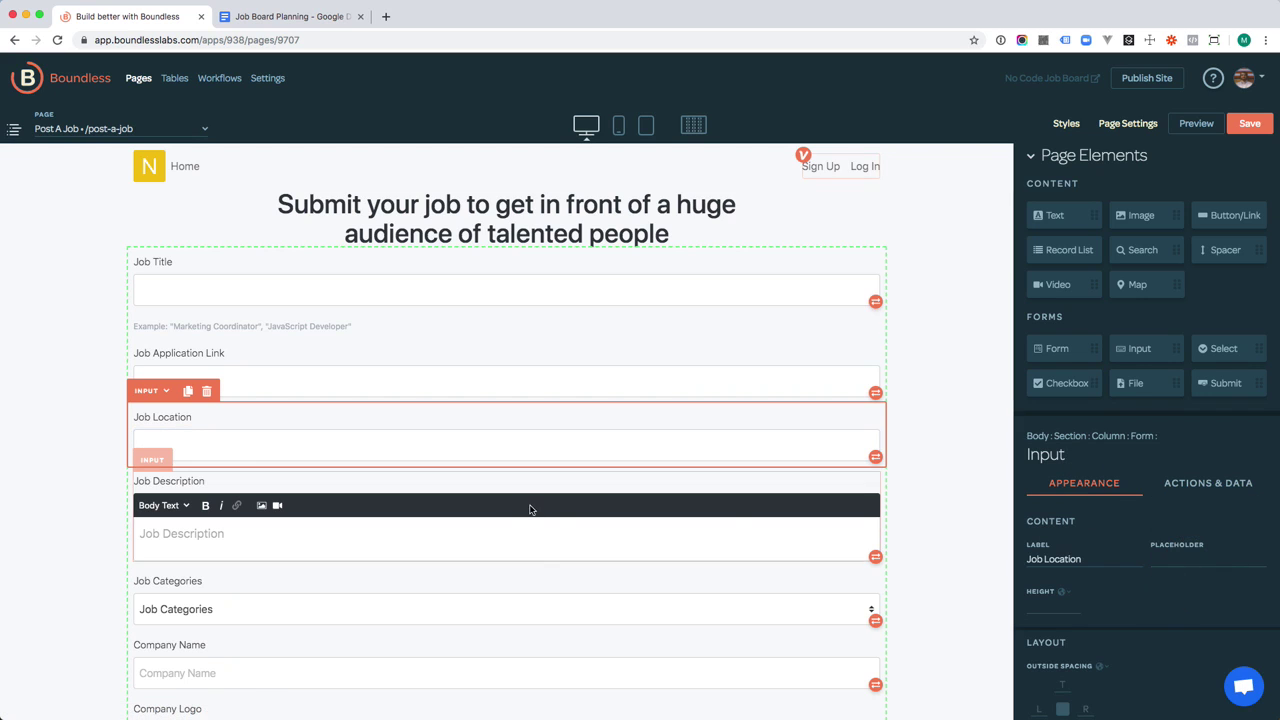
Clear the placeholder text of the Job Description rich text input
left_click(515, 516)
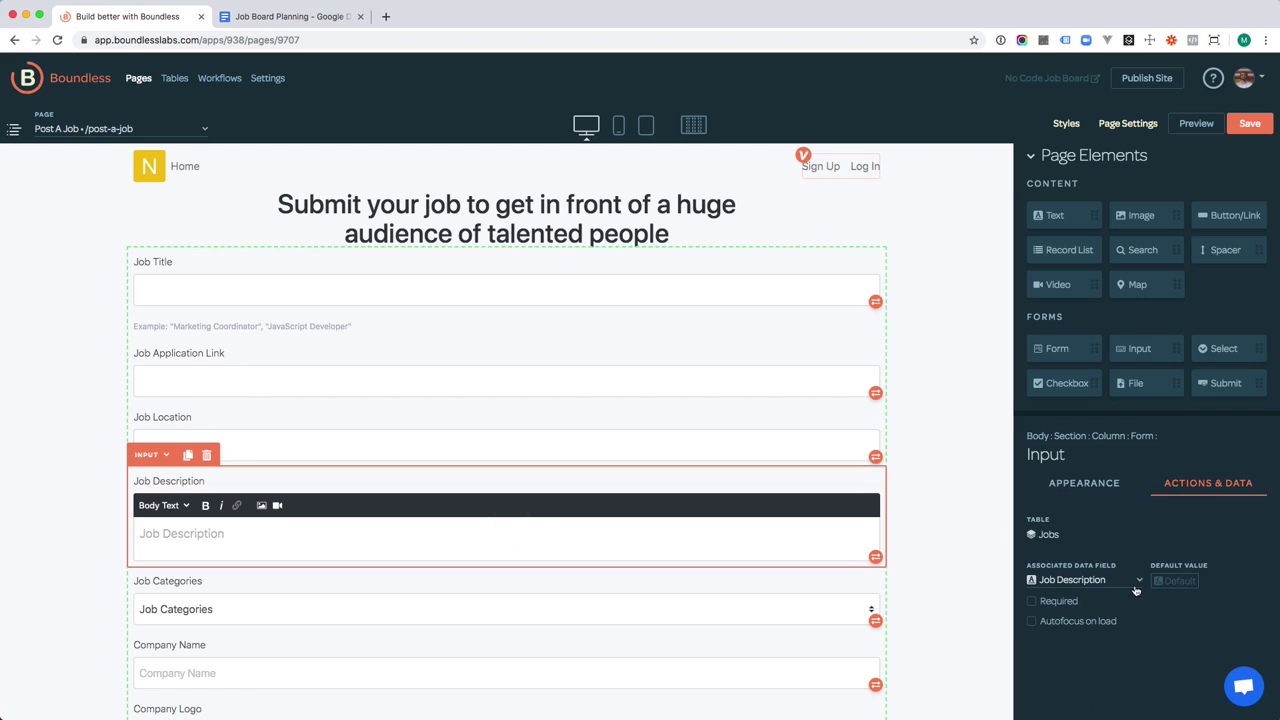
left_click(1080, 483)
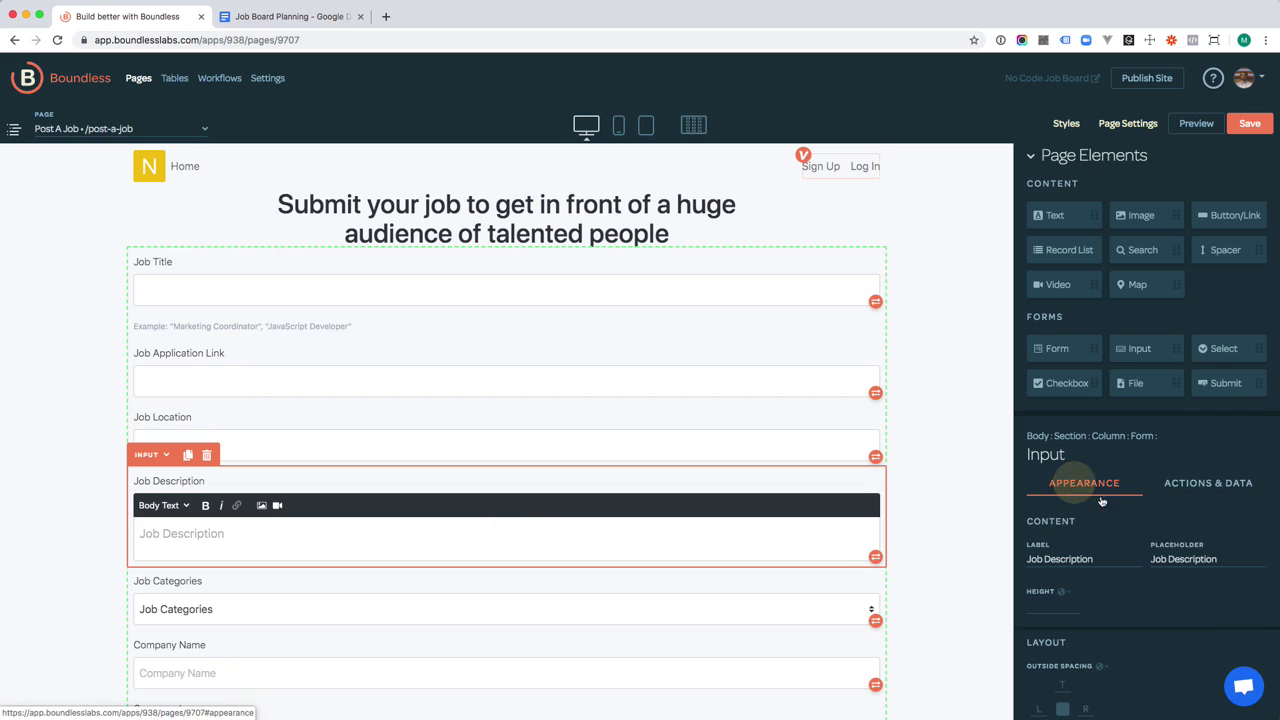
triple_click(1200, 559)
key("BackSpace")
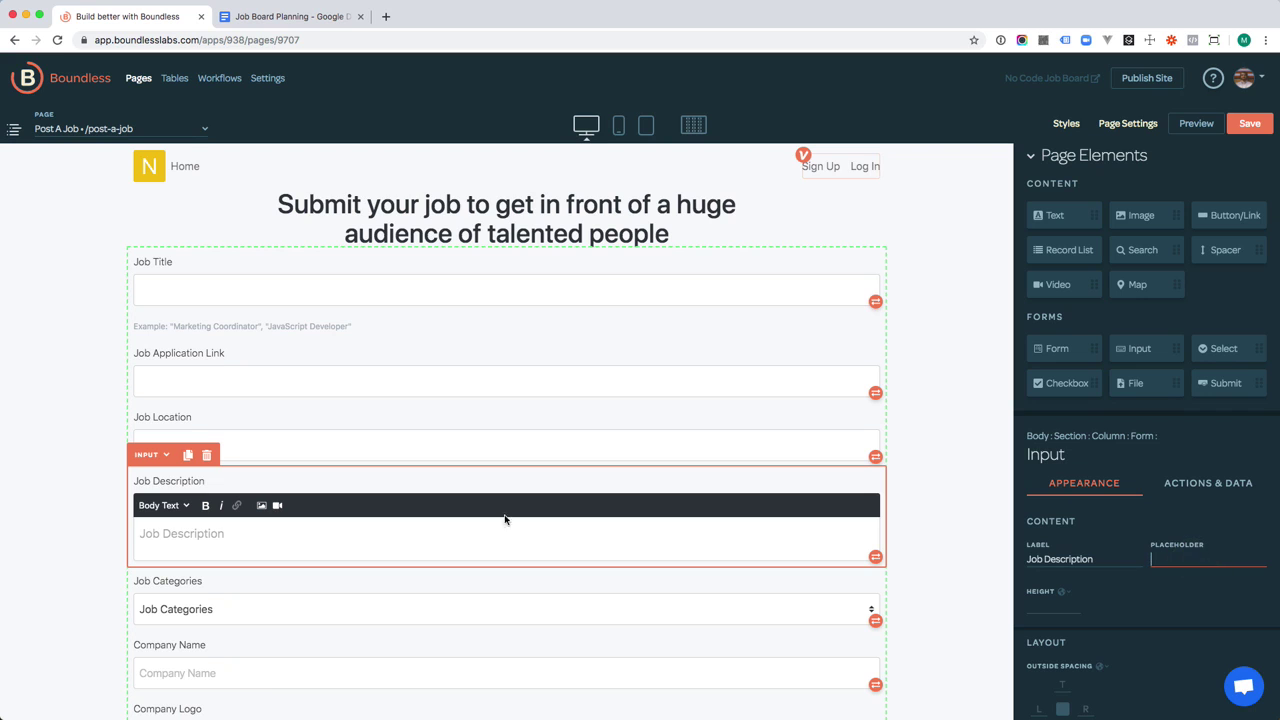
Remove the placeholder from the Job Categories dropdown
left_click(363, 606)
left_click(1070, 485)
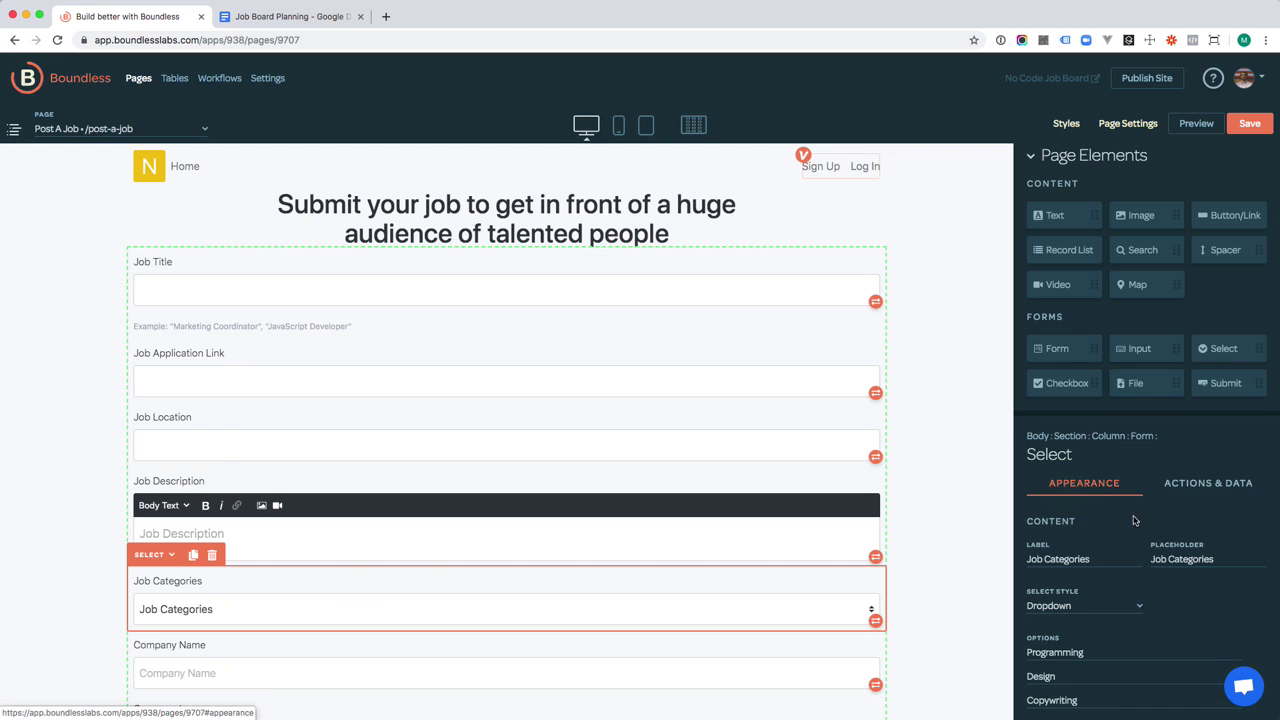
left_click(1162, 557)
triple_click(1162, 557)
key("BackSpace")
Clear the placeholder text of the Company Name input
scroll(706, 528, "down", 3)
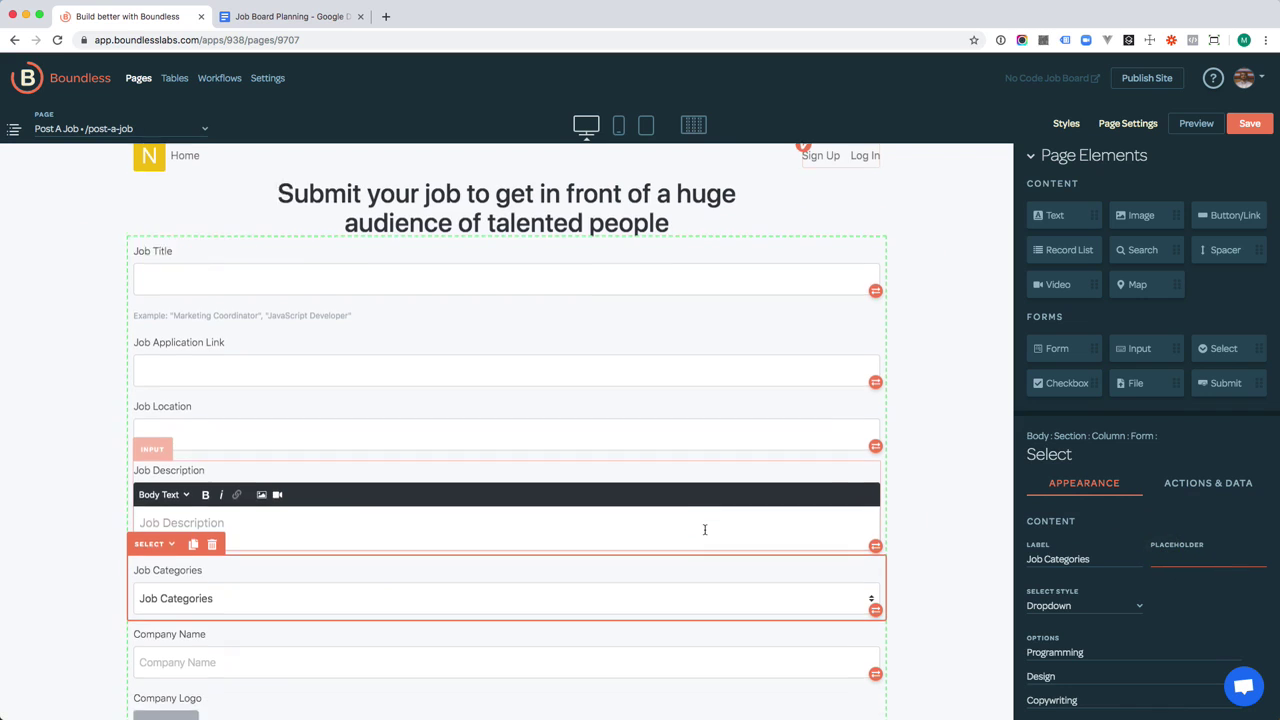
left_click(680, 530)
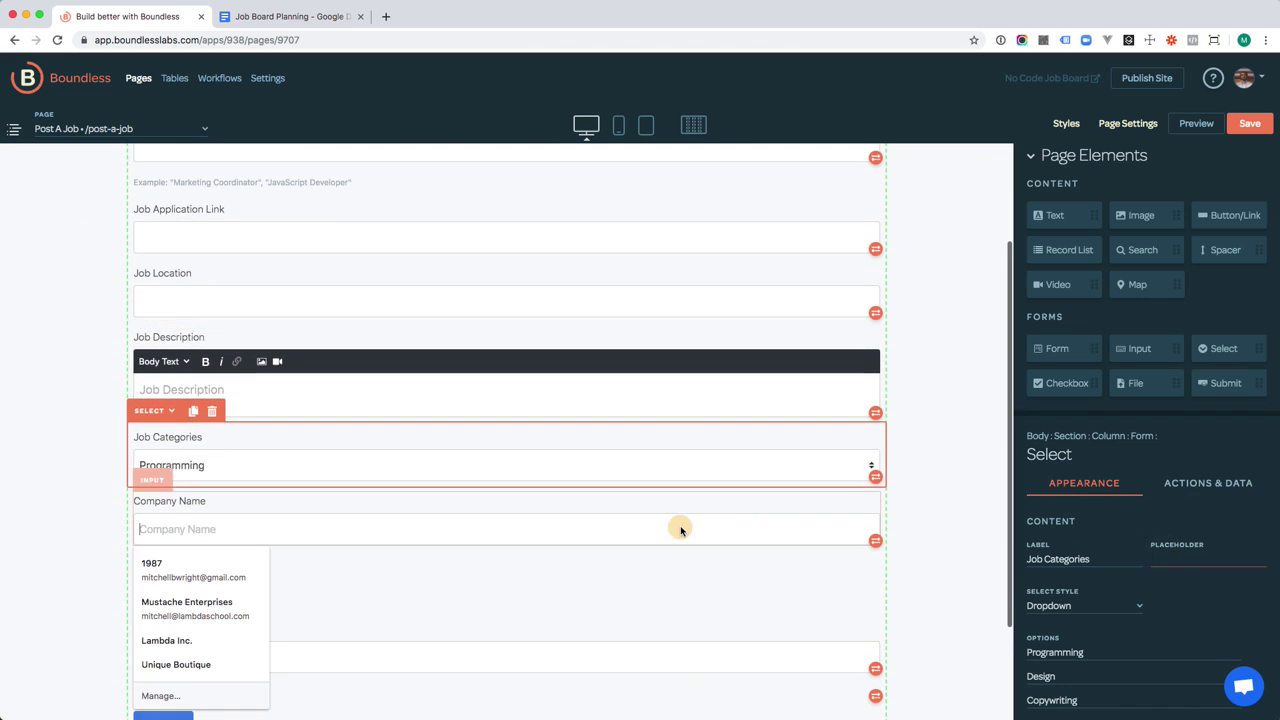
left_click(1091, 485)
left_click(1198, 561)
triple_click(1198, 561)
key("BackSpace")
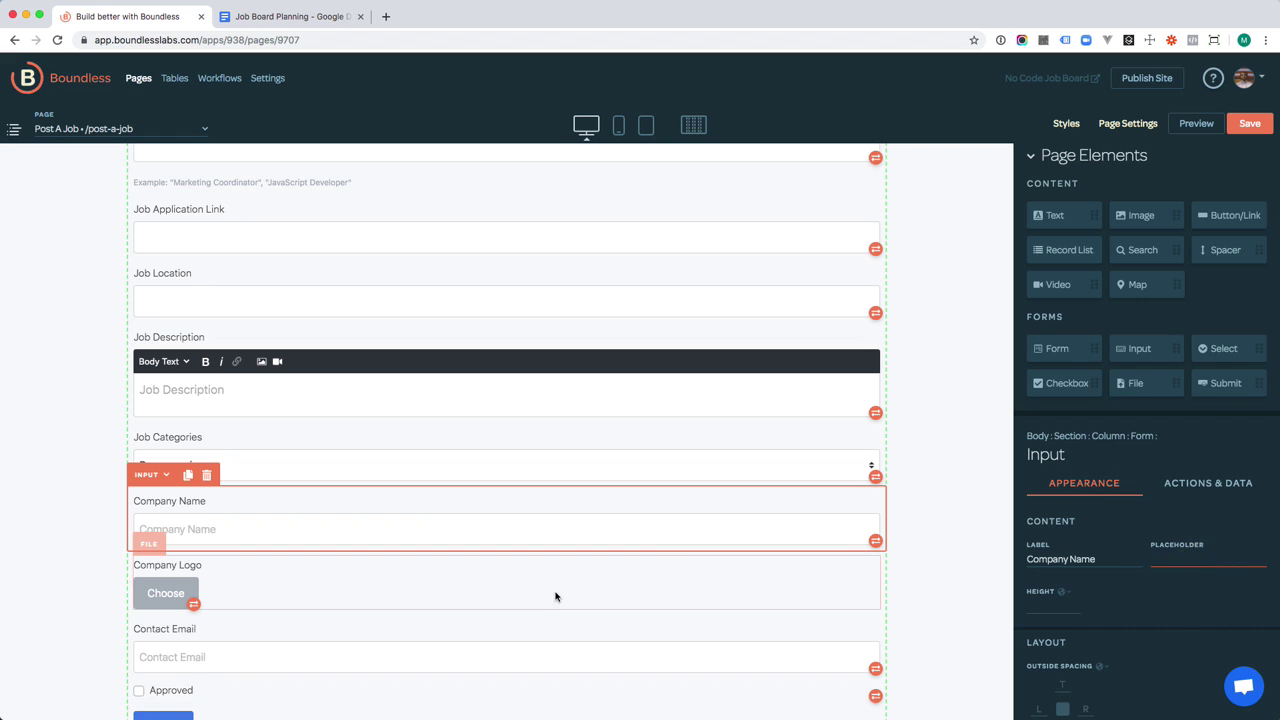
Clear the placeholder text of the Contact Email input
scroll(554, 594, "down", 2)
left_click(545, 596)
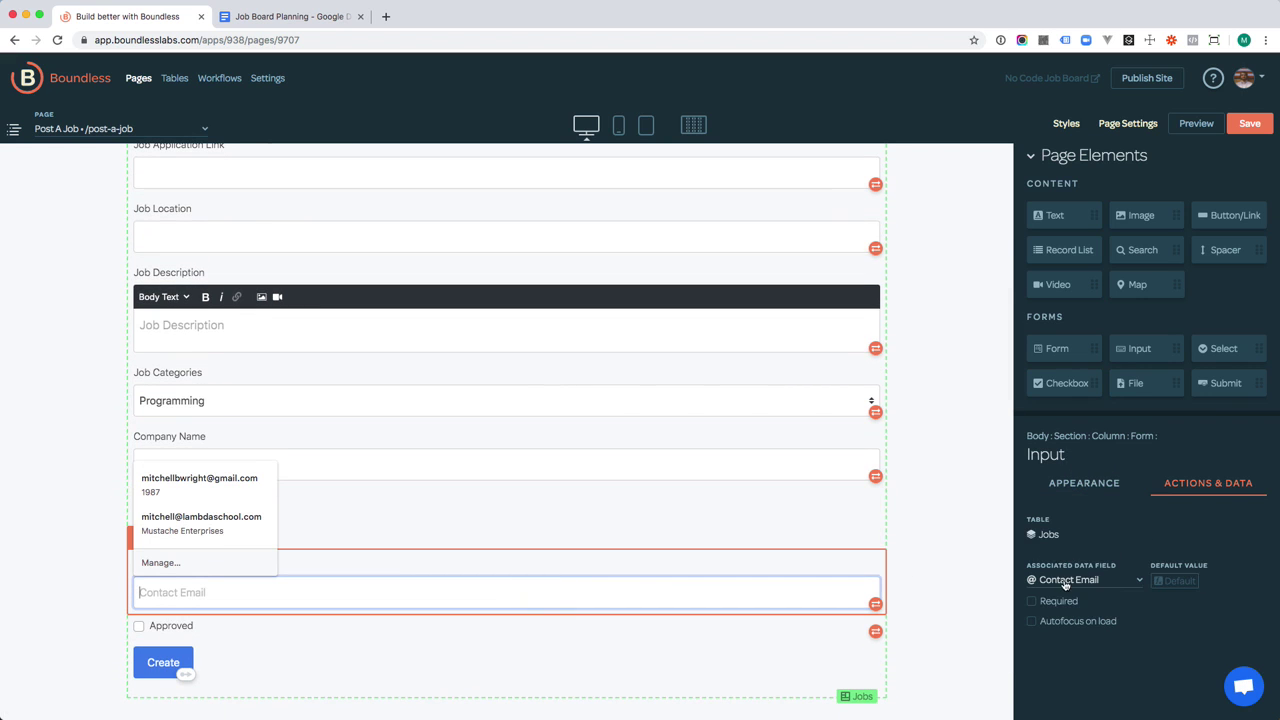
left_click(1082, 488)
triple_click(1185, 559)
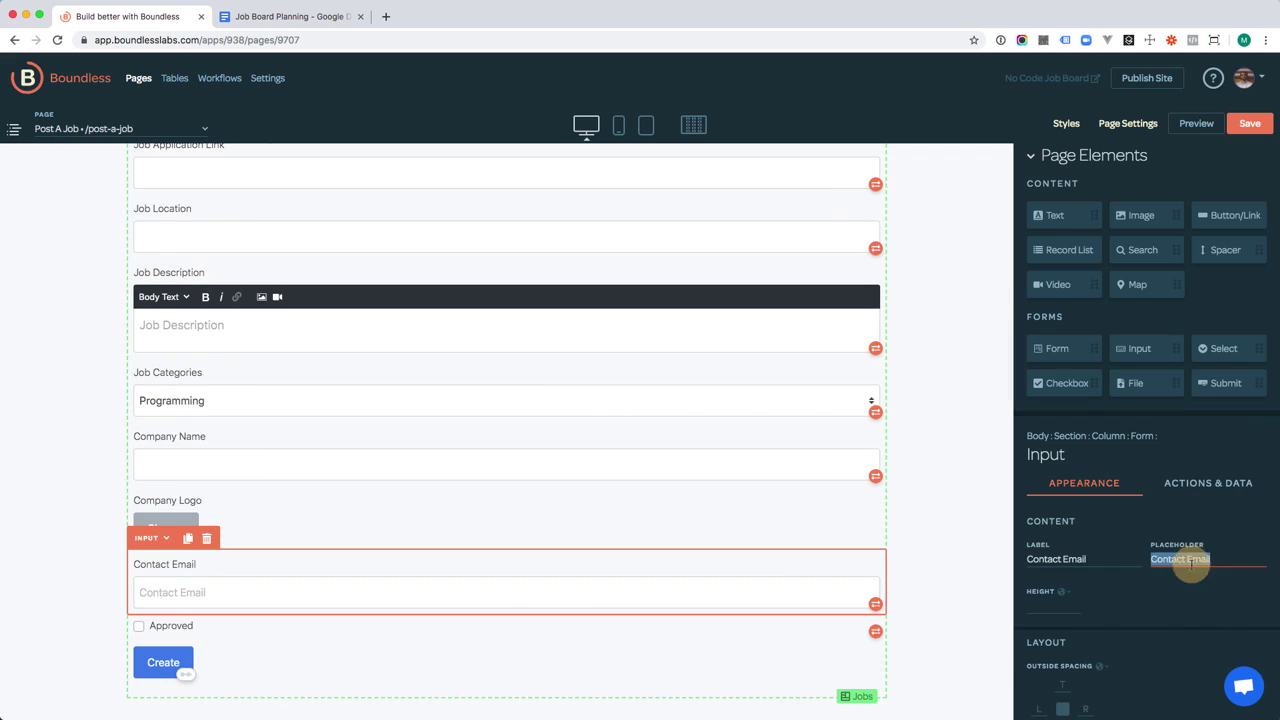
key("BackSpace")
left_click(1148, 600)
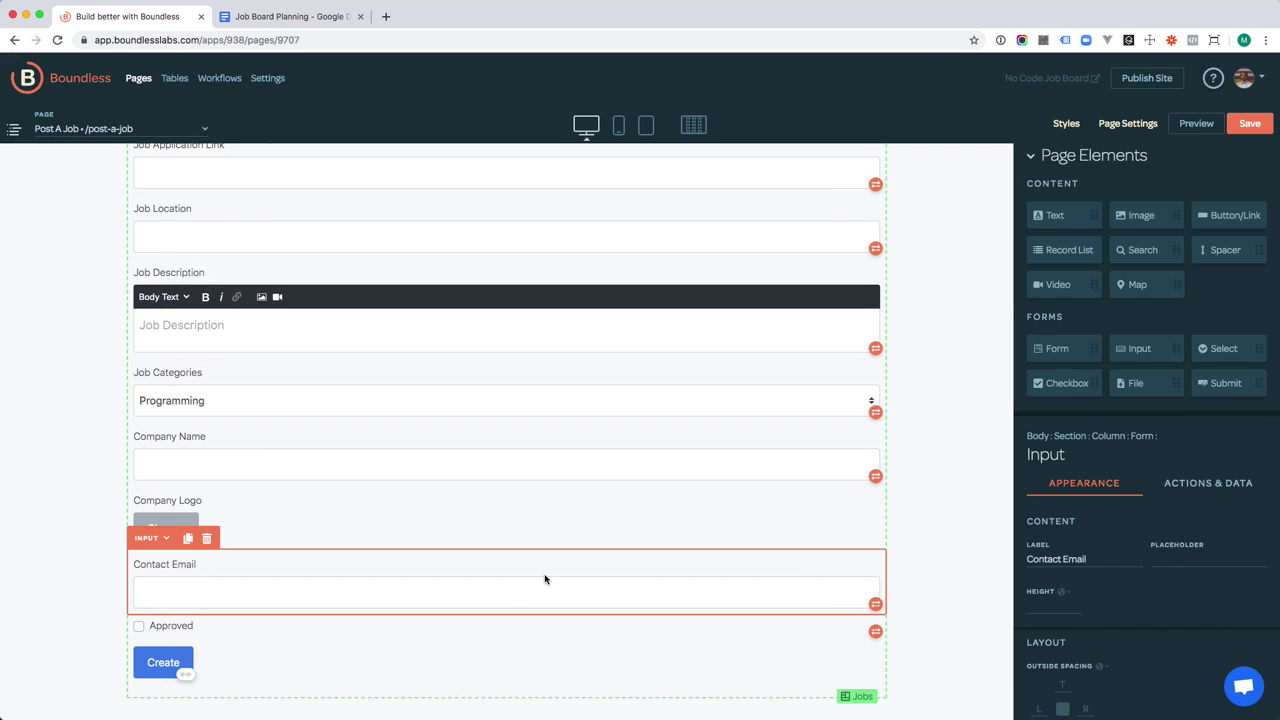
Change the label of the form's submit button to "Post My Job"
scroll(545, 578, "down", 1)
scroll(546, 557, "up", 2)
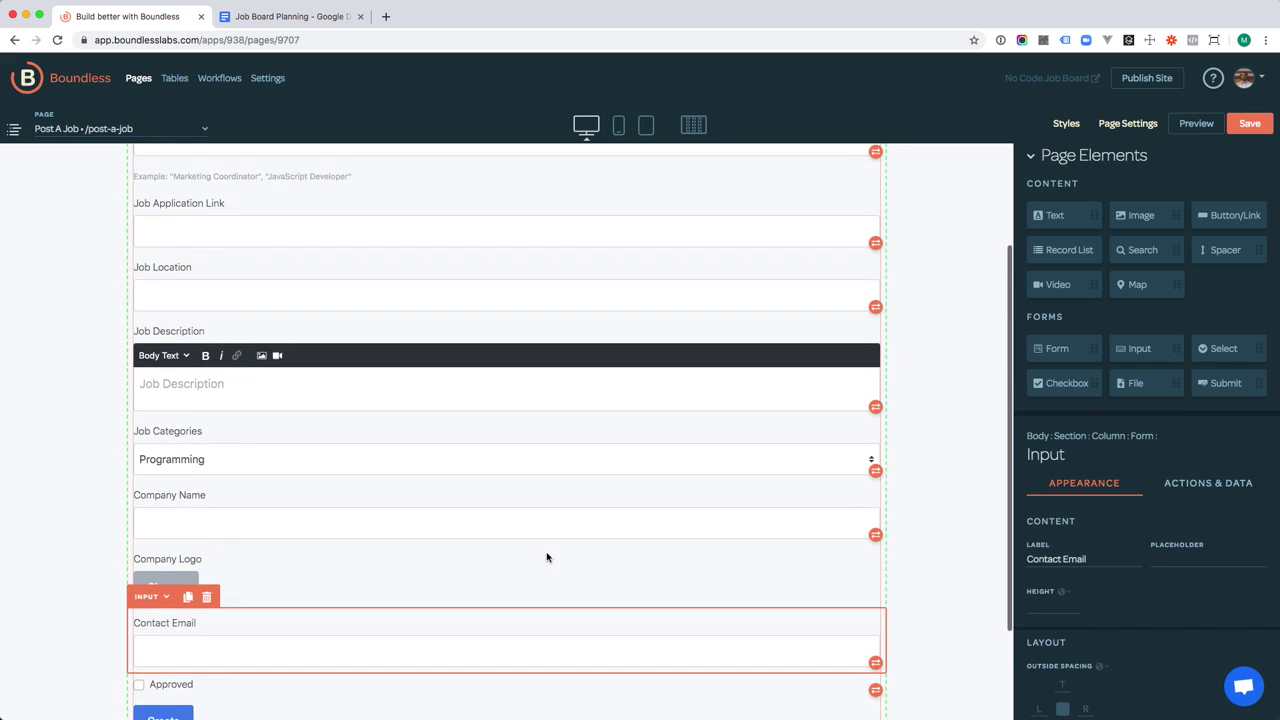
scroll(547, 557, "down", 2)
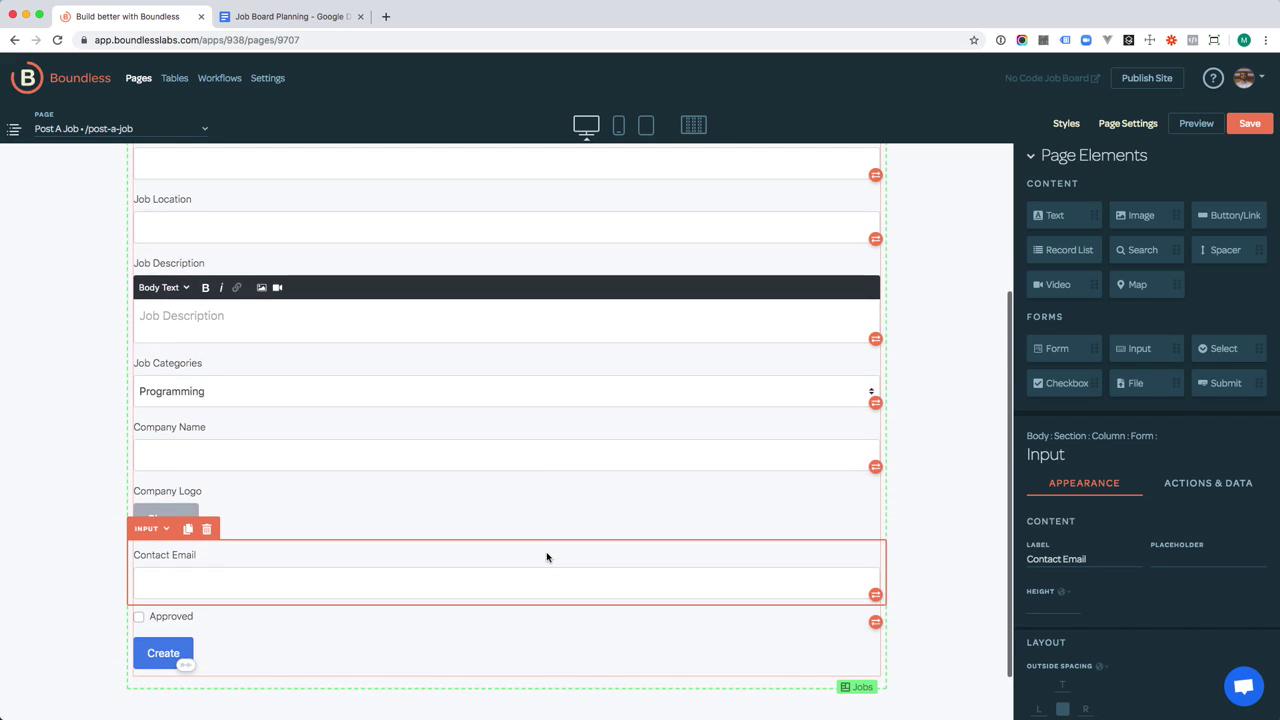
left_click(156, 660)
left_click(1095, 484)
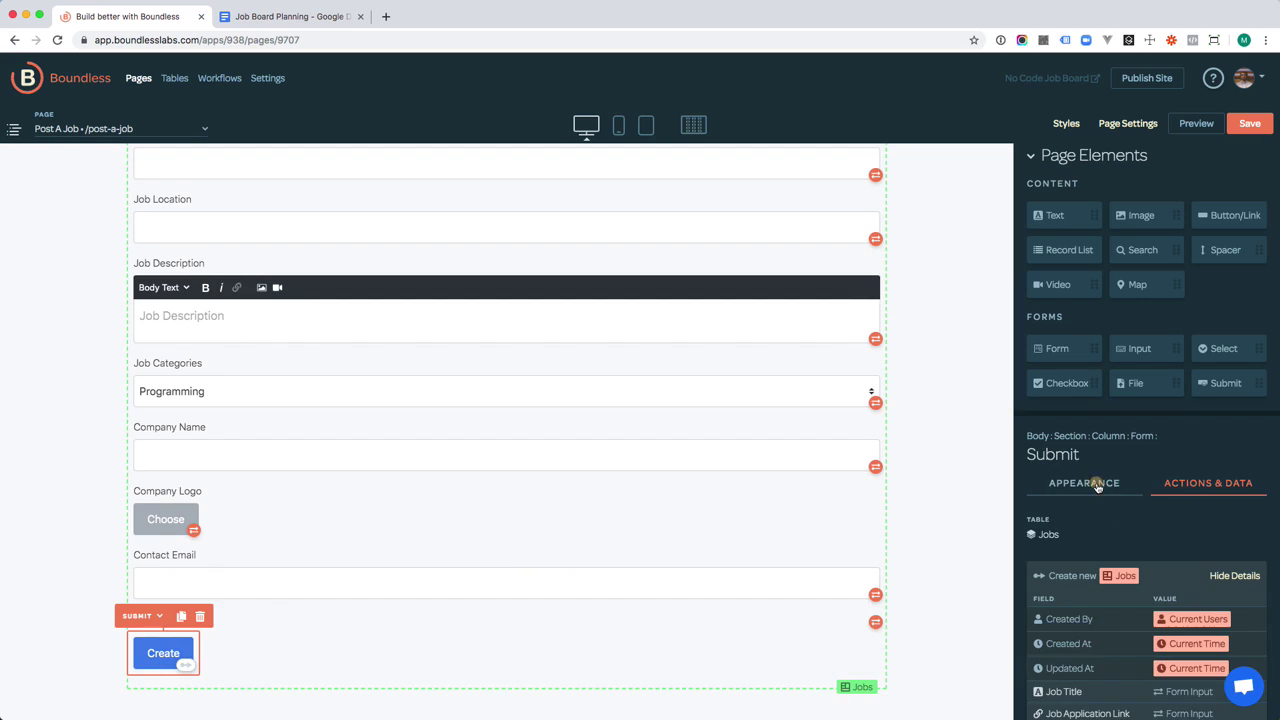
double_click(1053, 561)
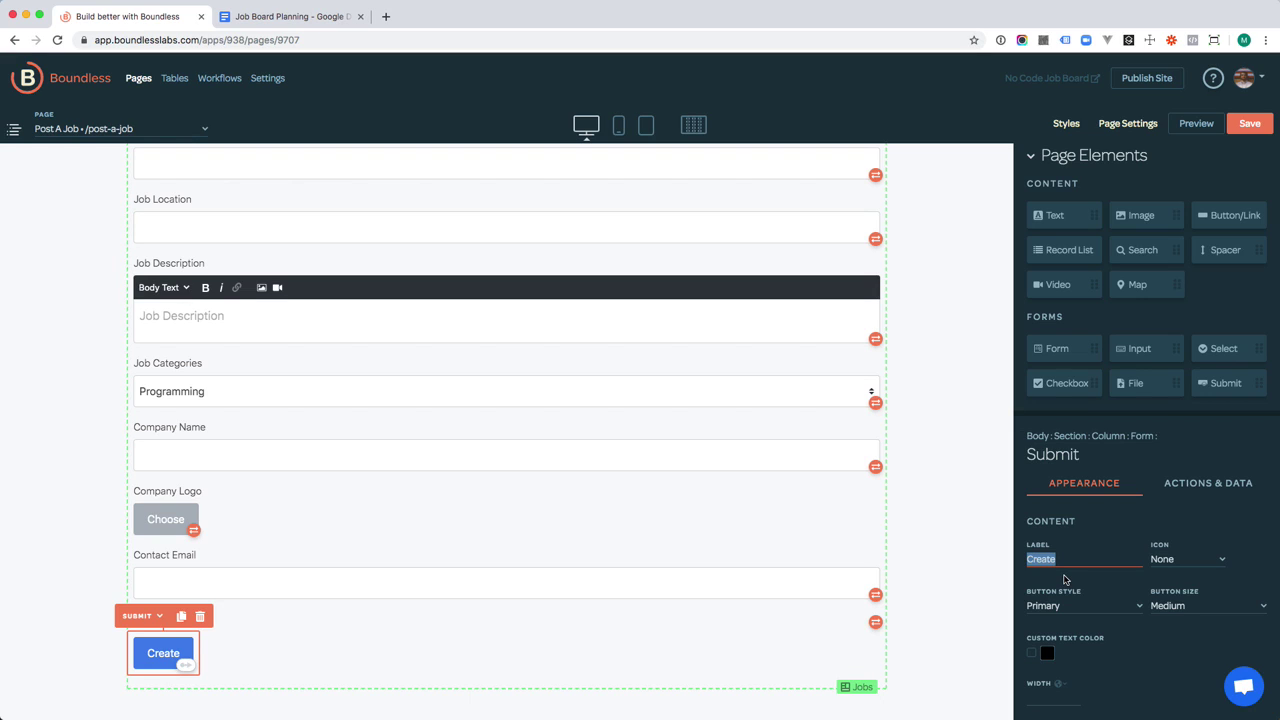
type("Post My Job")
left_click(1149, 644)
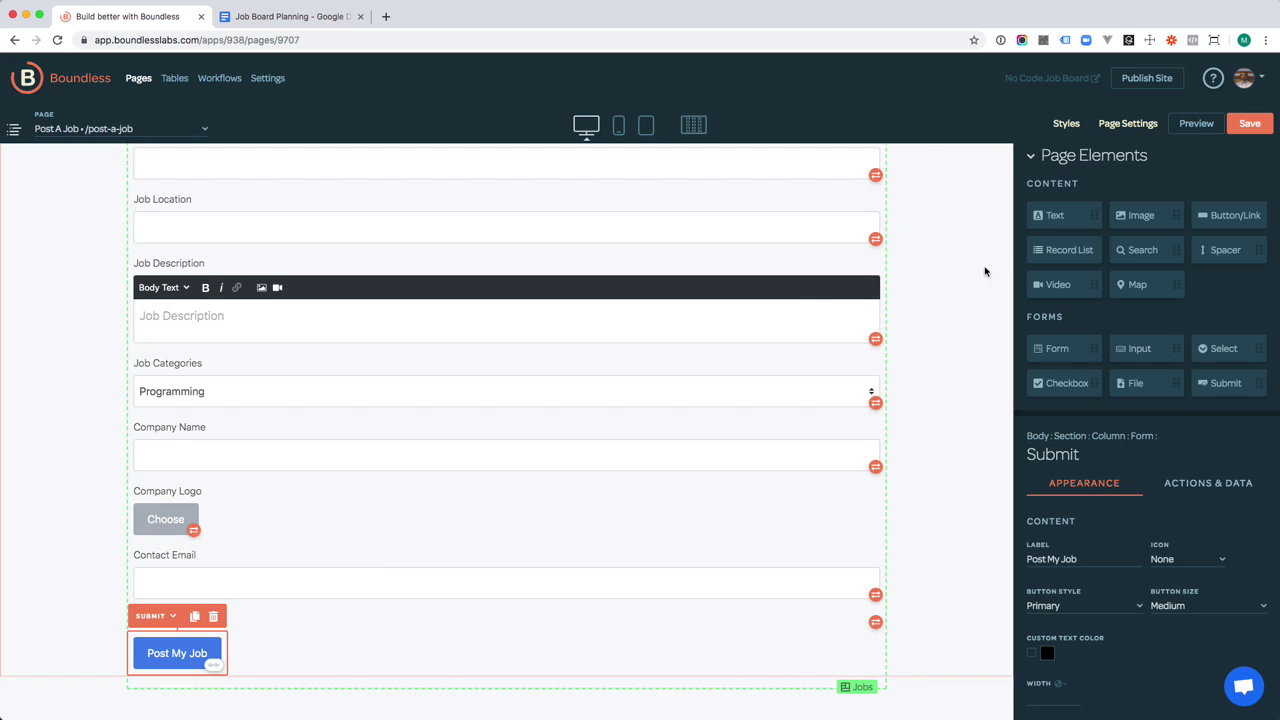
Add a text element below the Contact Email input reading "This email will only be used by us to contact you if we have questions"
left_click_drag(1063, 215, 279, 610)
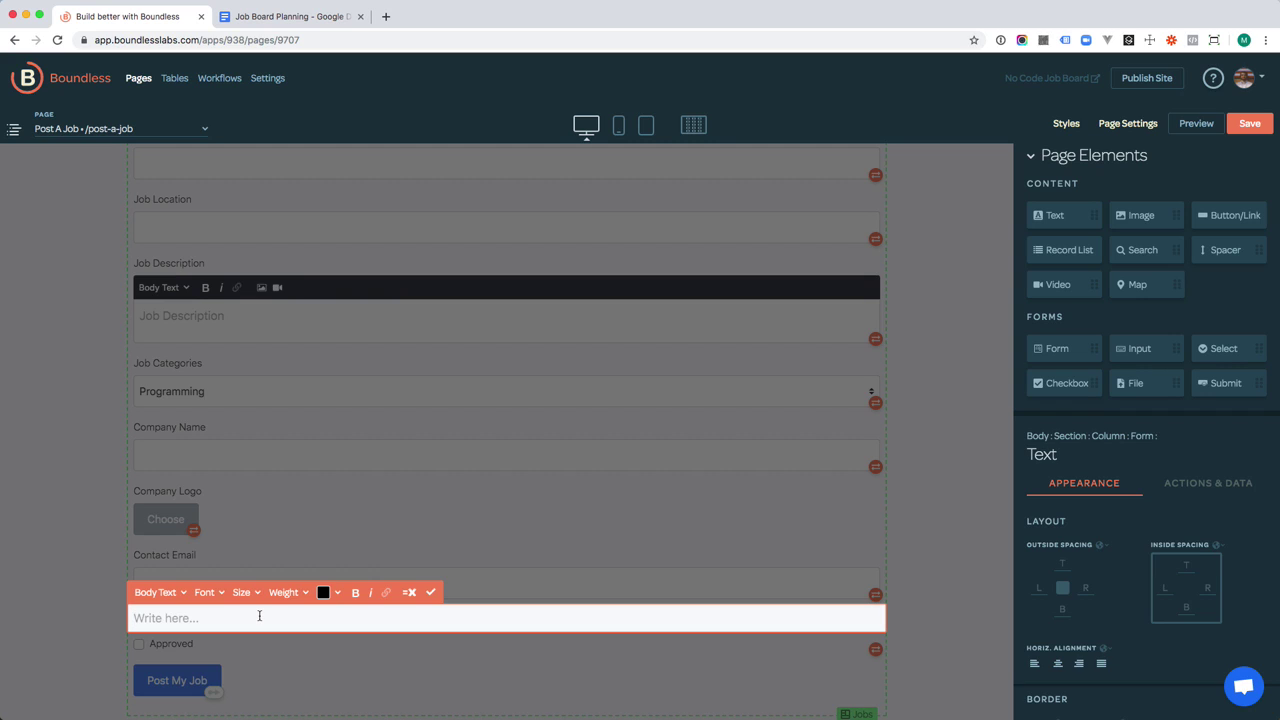
type("This ")
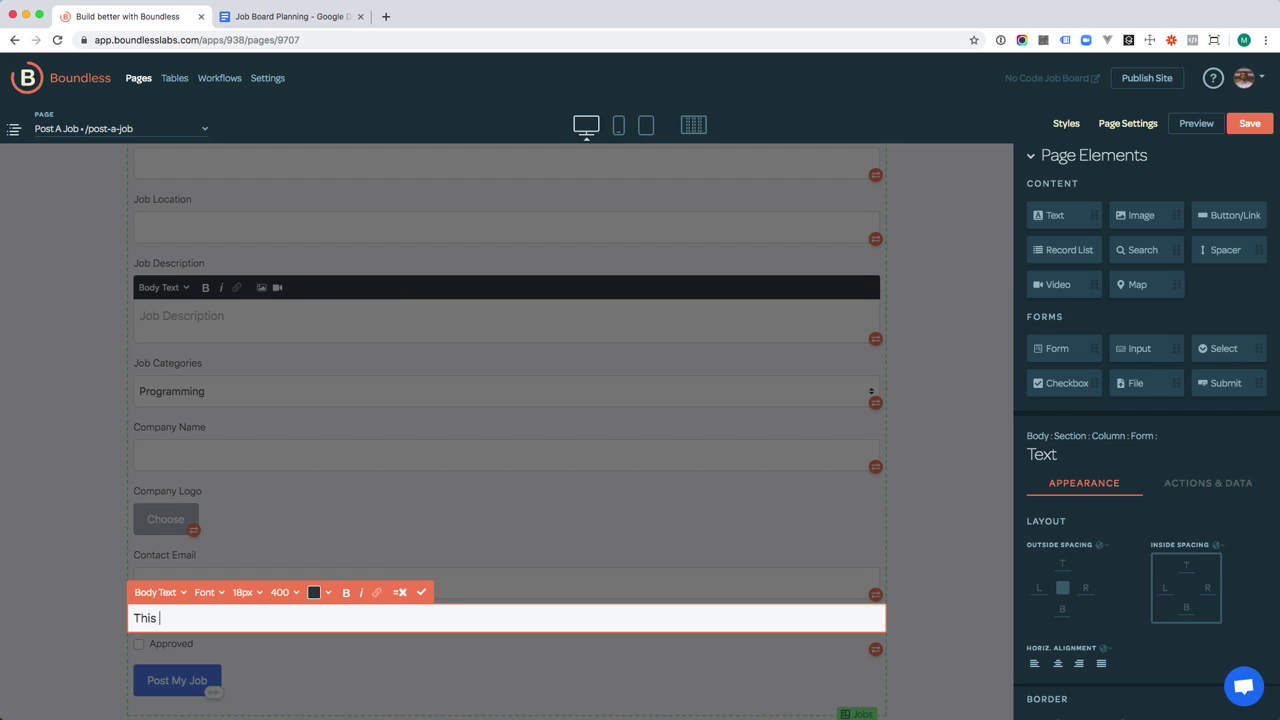
type("email will only be used by us to c")
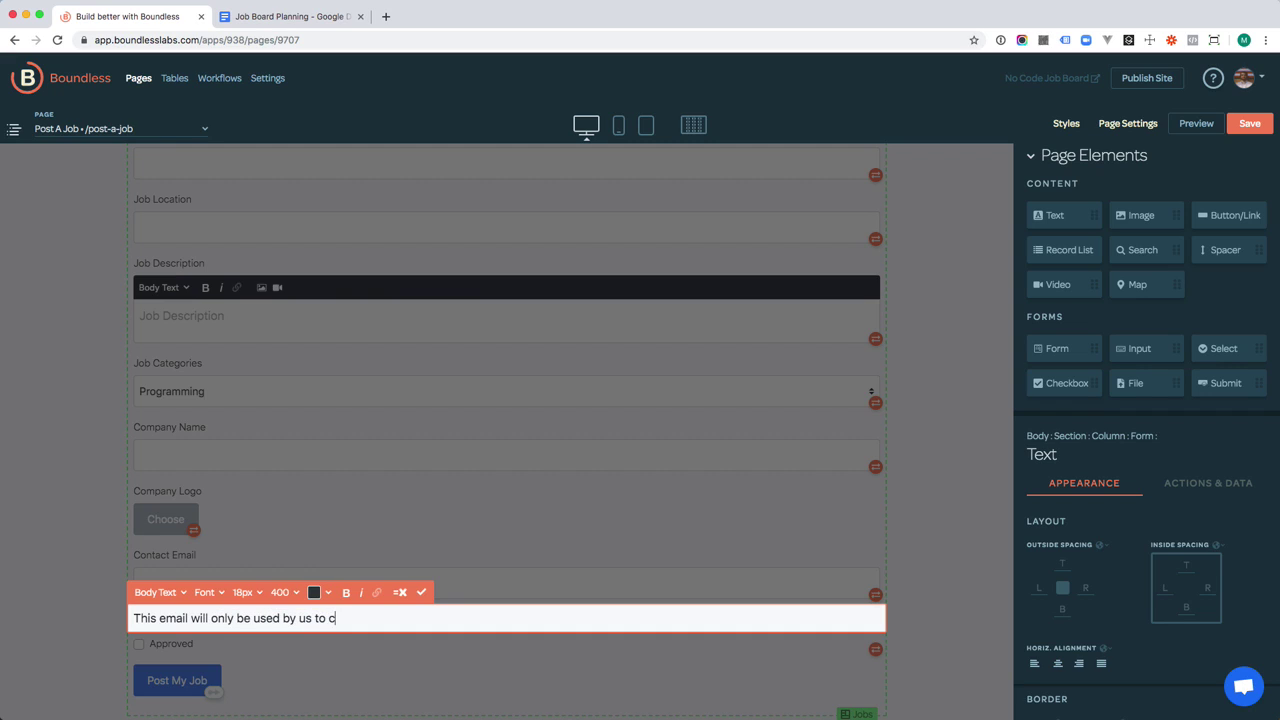
type("ontact you if we have questions")
Style the Contact Email helper text at 12px in the gray site color
triple_click(140, 612)
left_click(241, 593)
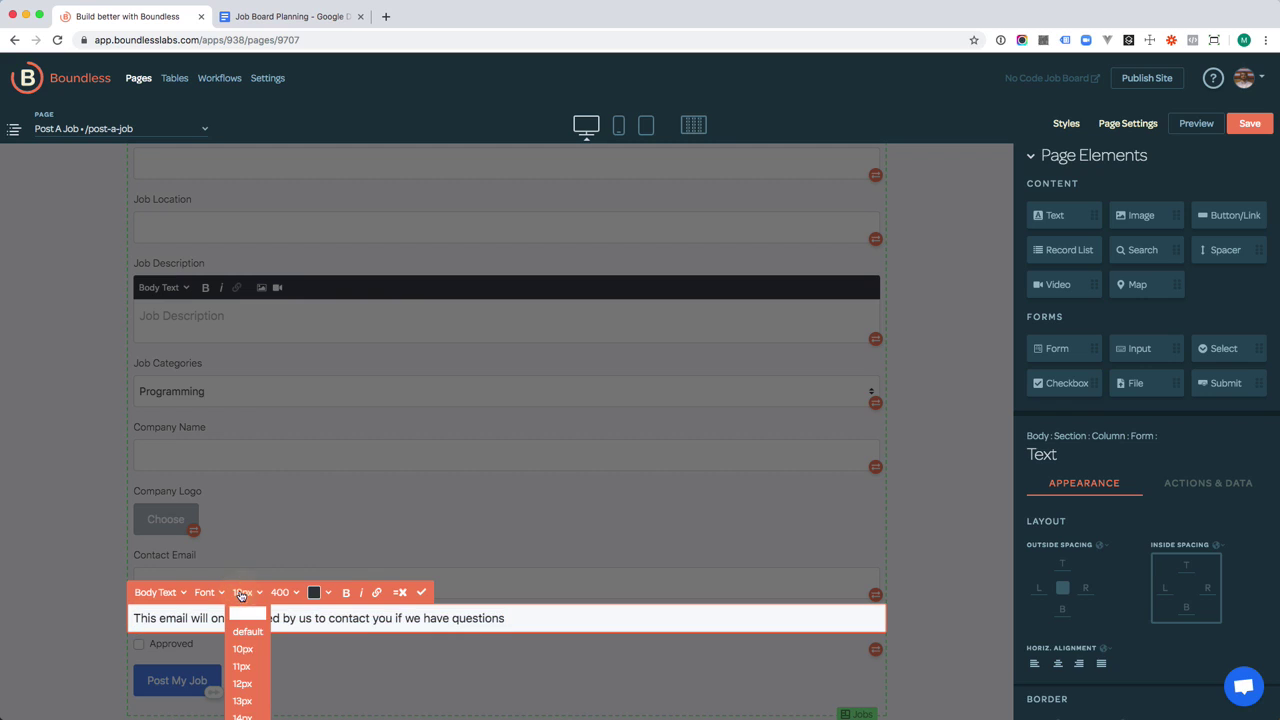
left_click(243, 686)
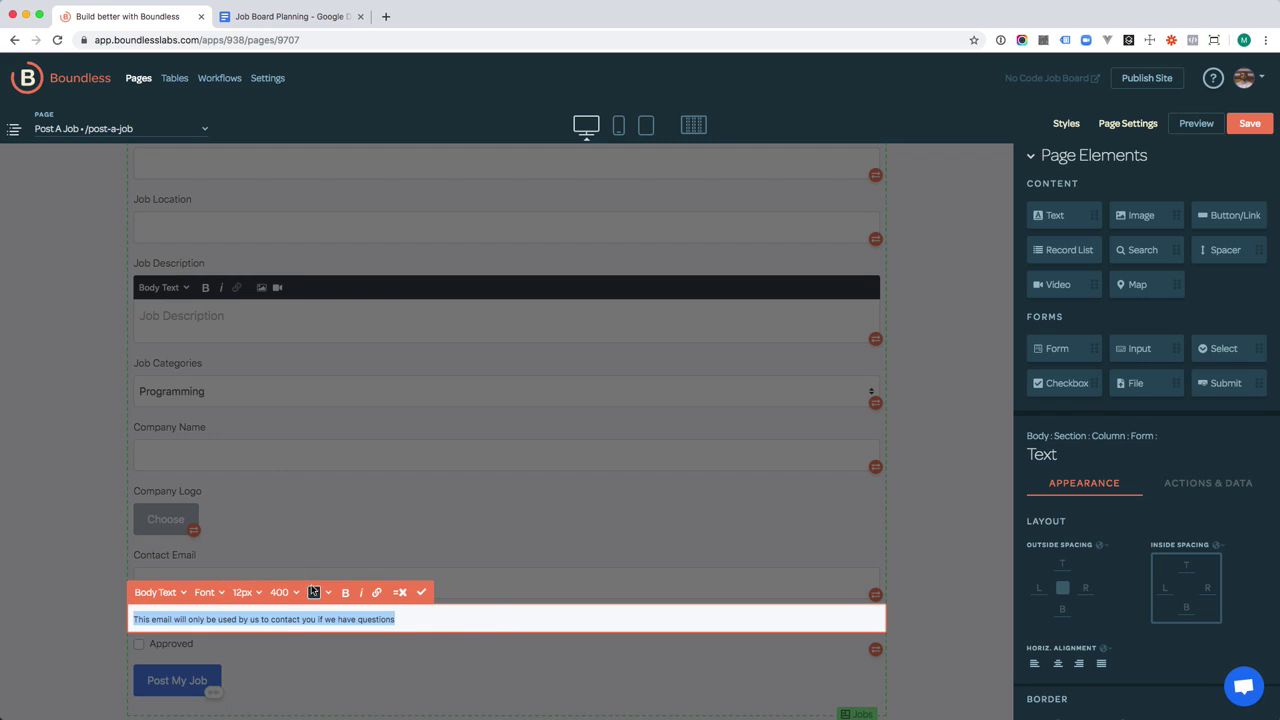
left_click(313, 592)
scroll(329, 639, "down", 1)
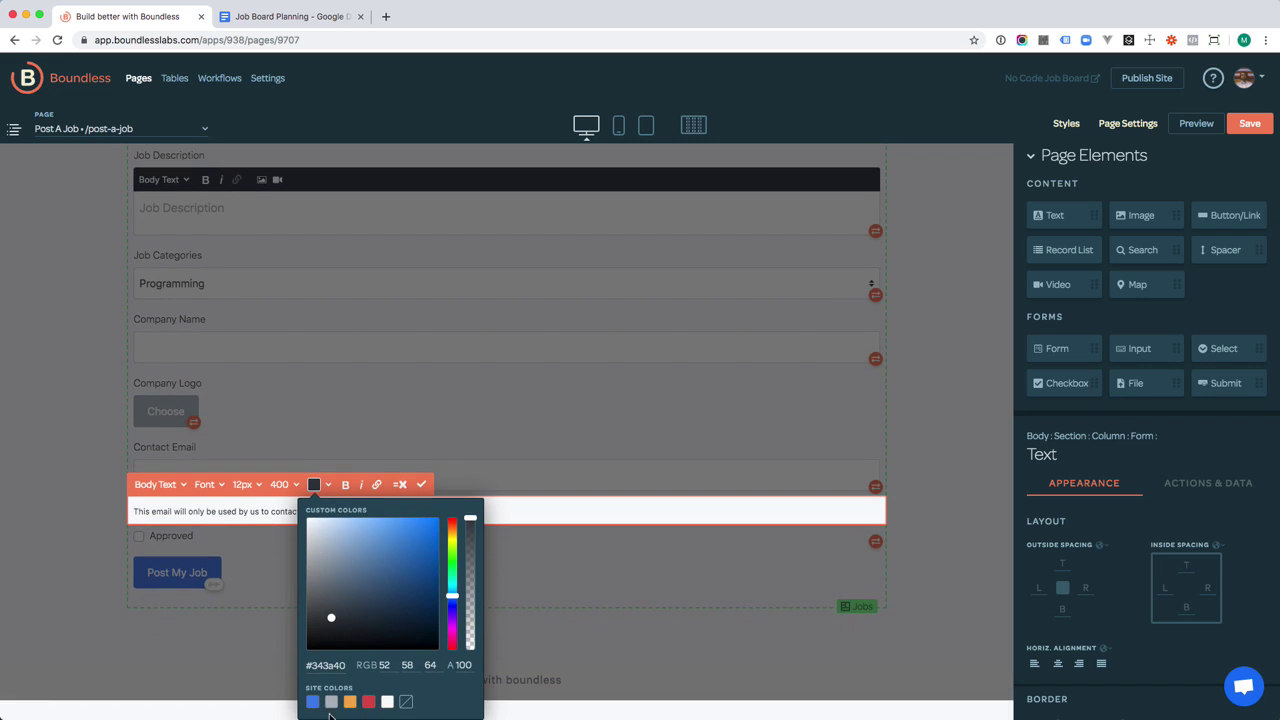
left_click(331, 701)
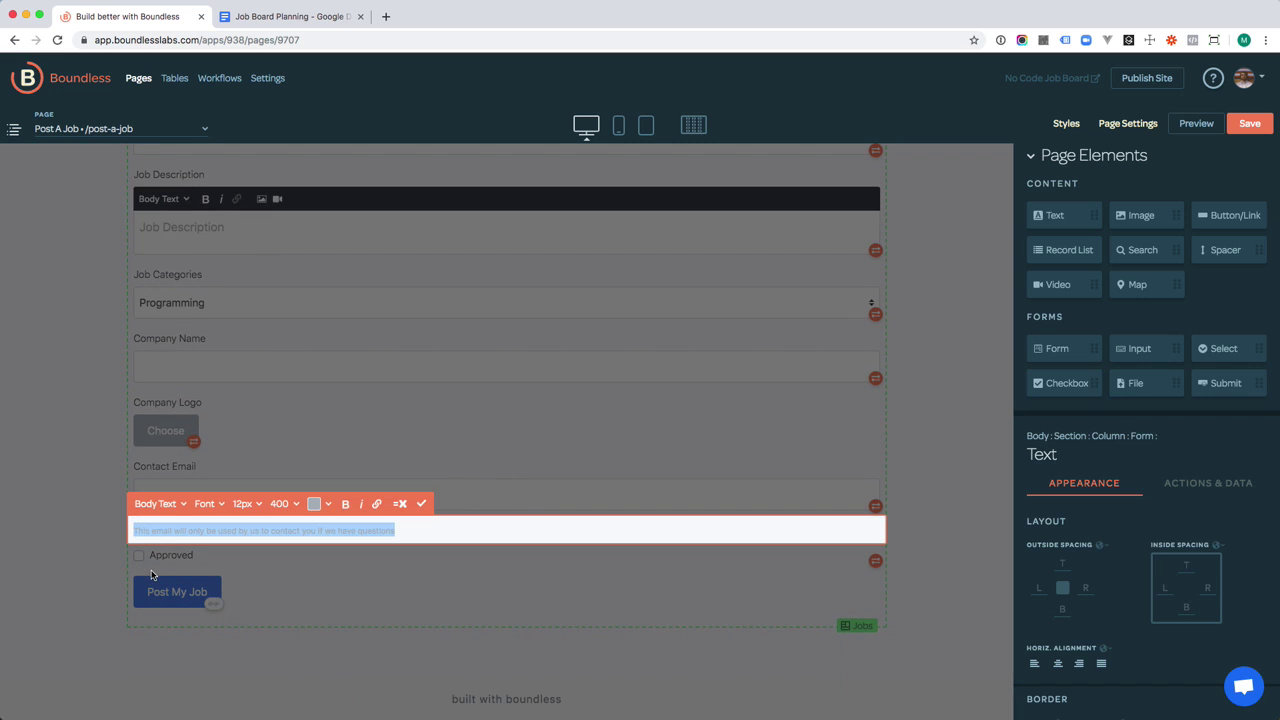
left_click(87, 553)
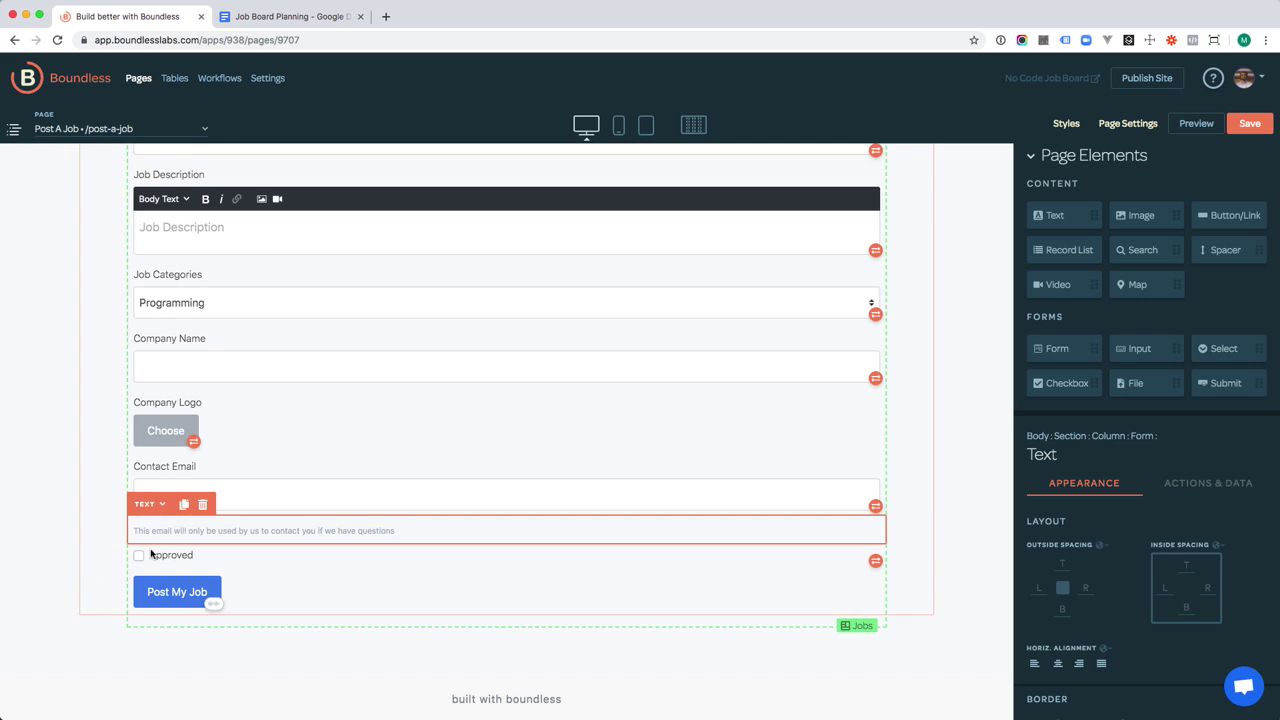
Delete the Approved checkbox from the Jobs form
left_click(59, 575)
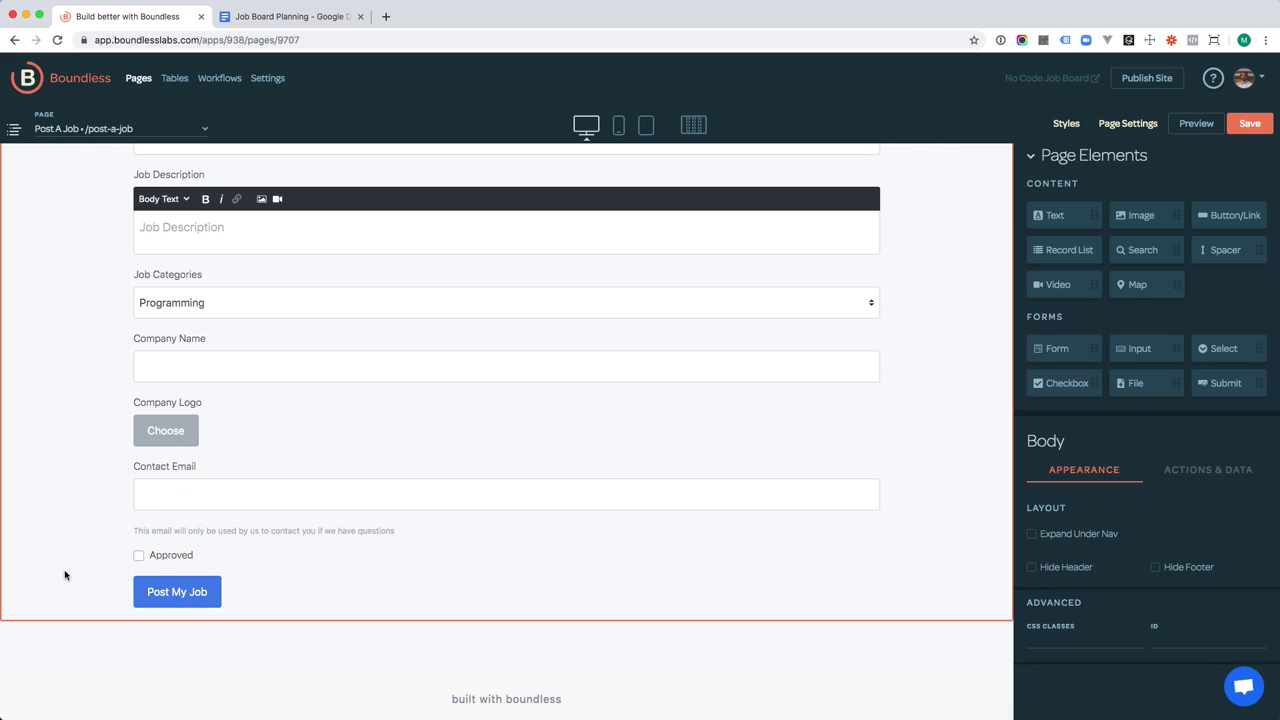
left_click(208, 555)
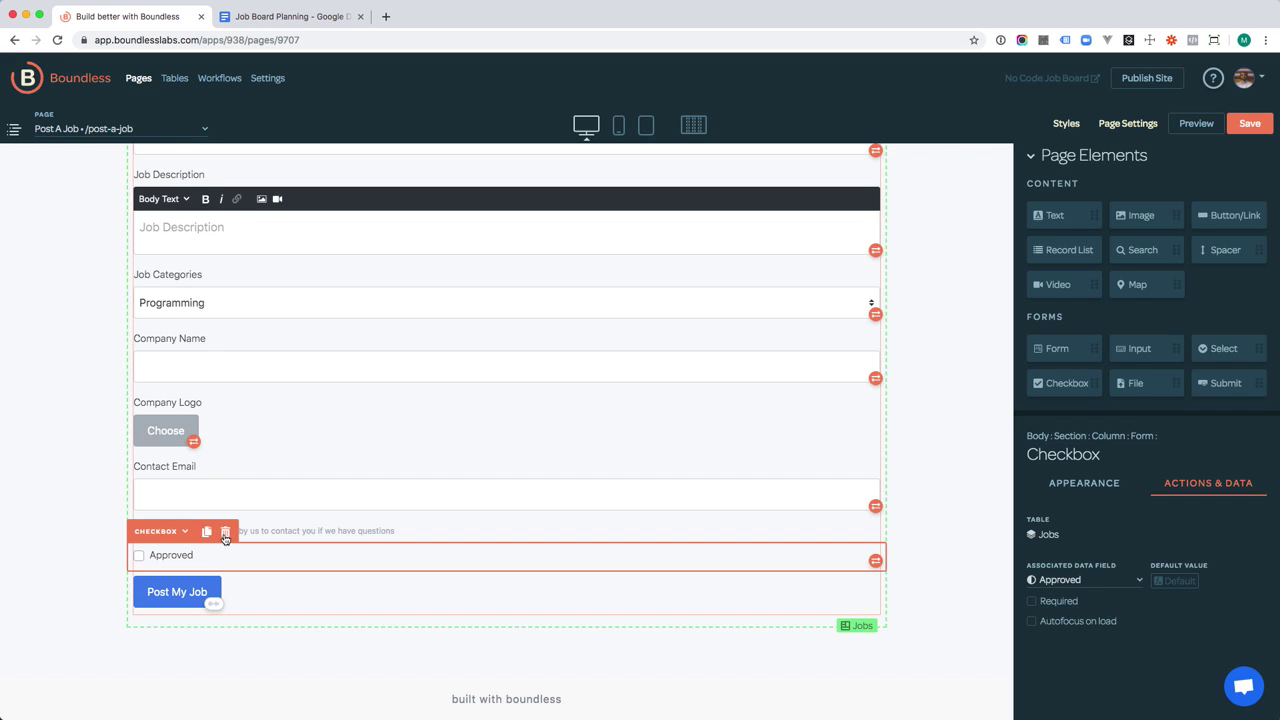
left_click(225, 532)
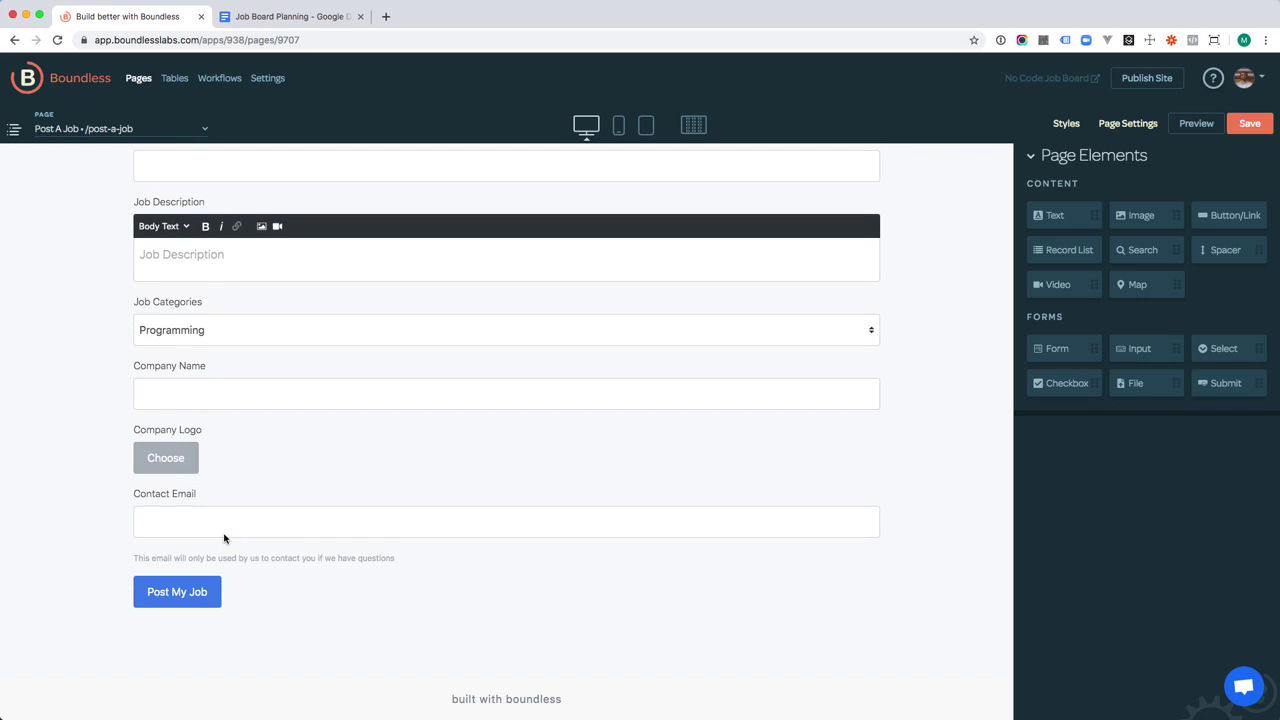
Review the whole job form and examine which Jobs fields and values the Post My Job button submits
scroll(224, 538, "up", 5)
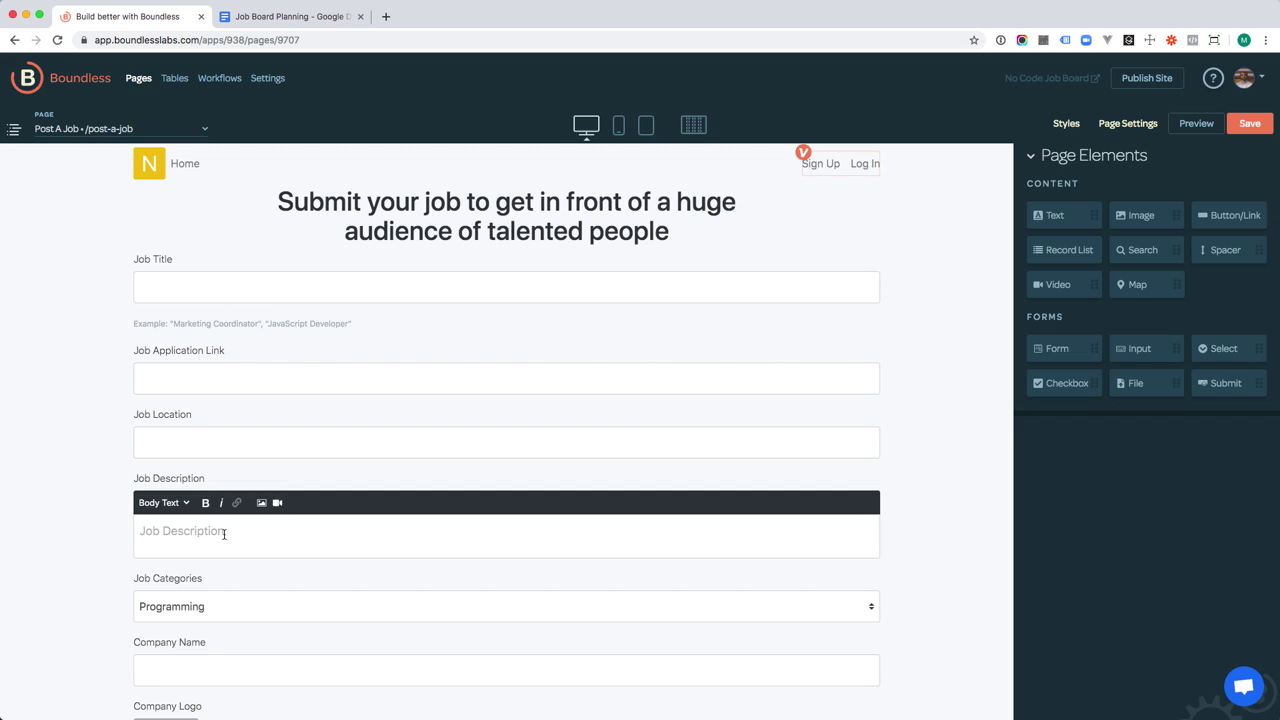
scroll(224, 534, "up", 1)
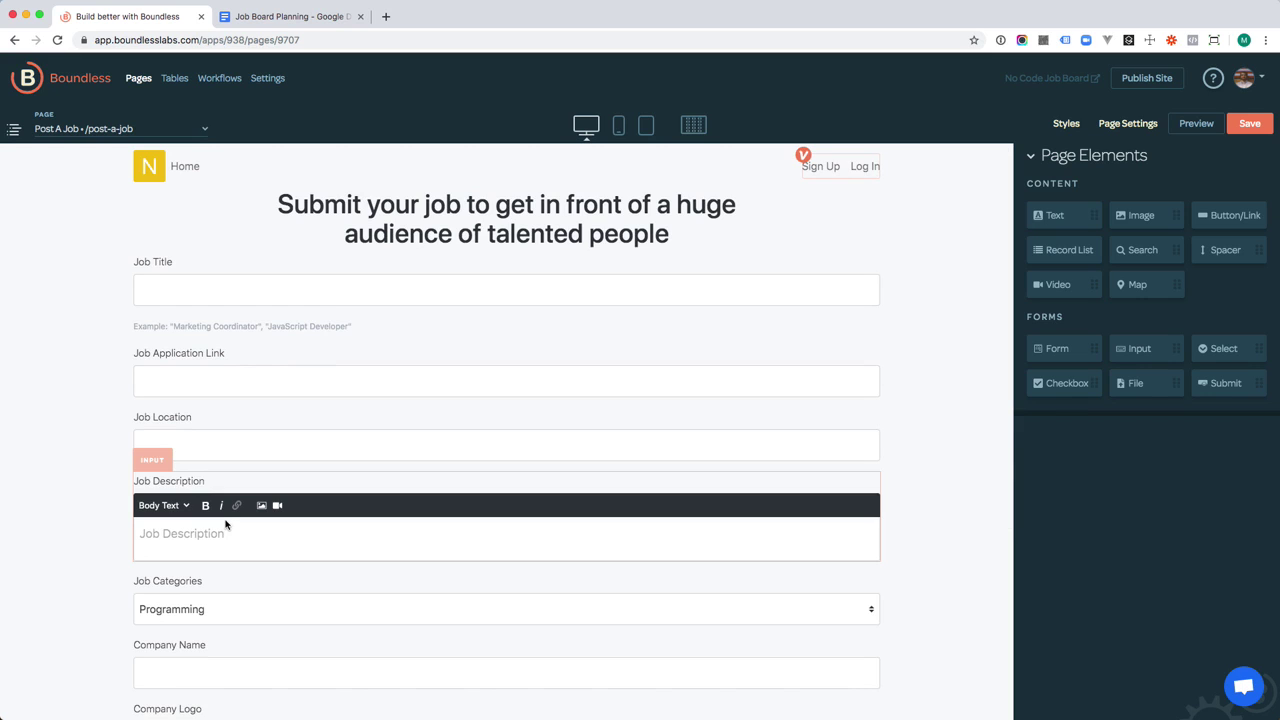
scroll(226, 524, "down", 5)
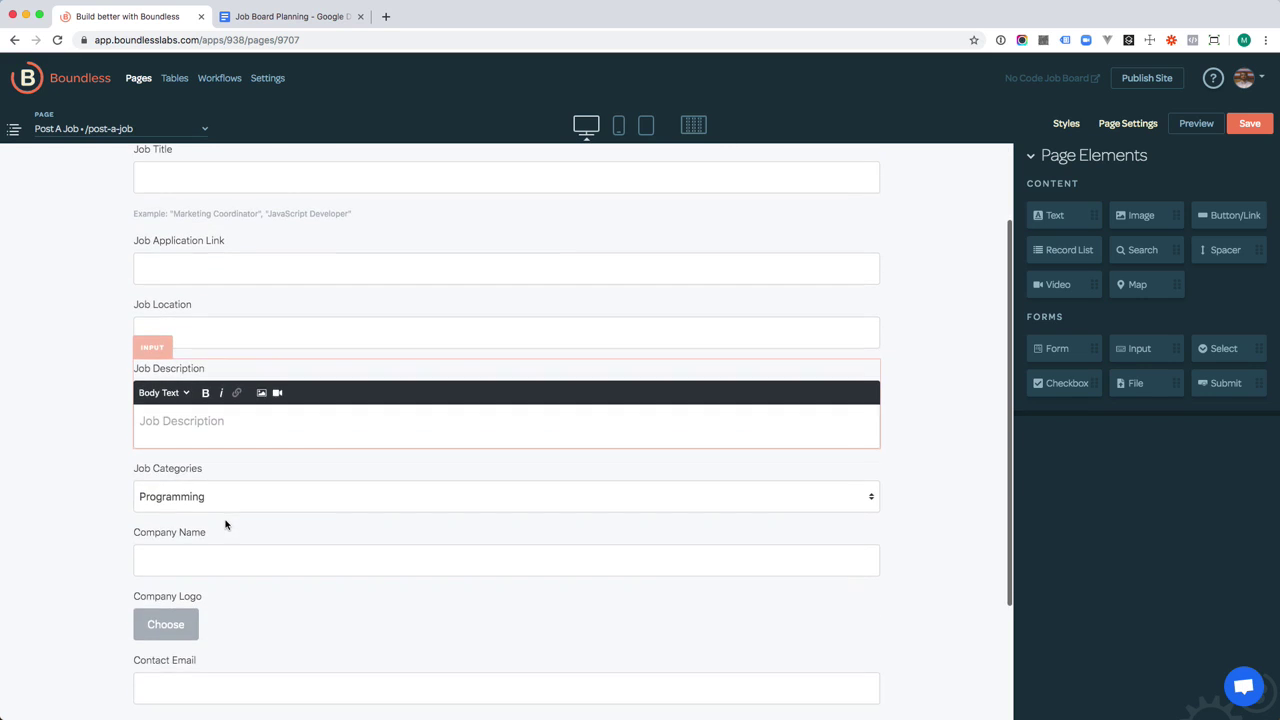
scroll(231, 541, "down", 2)
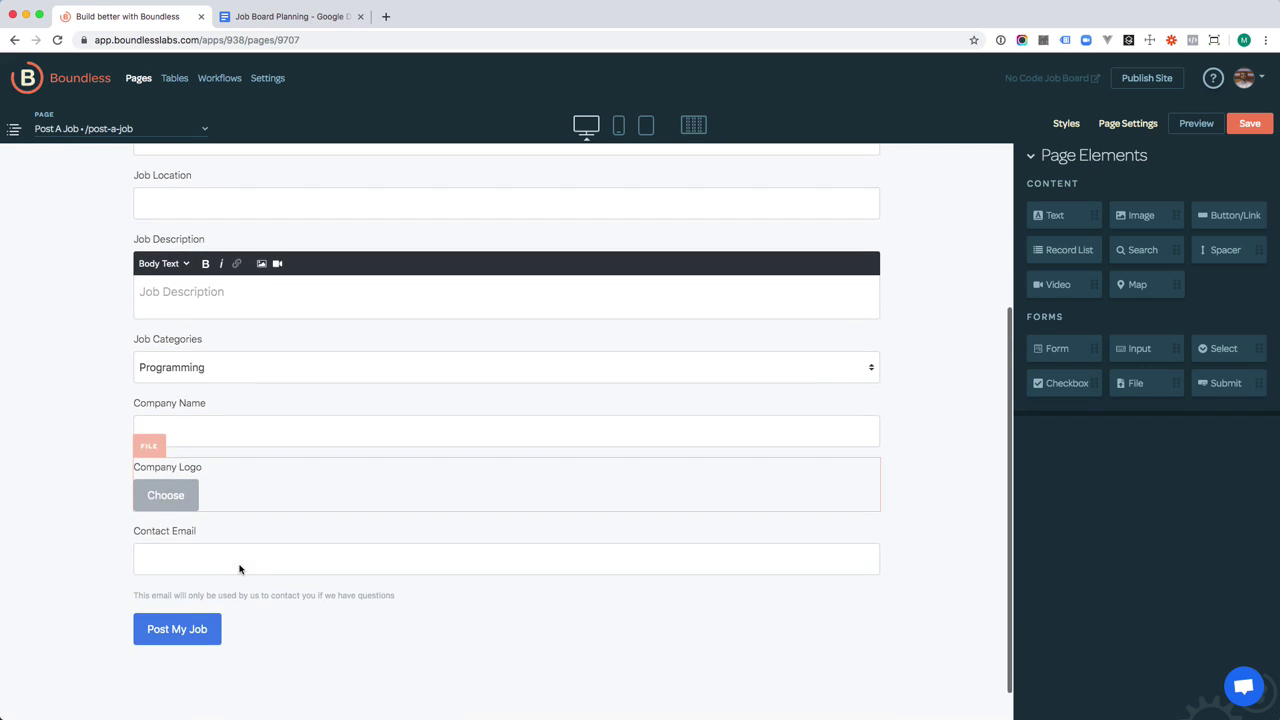
left_click(200, 627)
scroll(1128, 517, "down", 3)
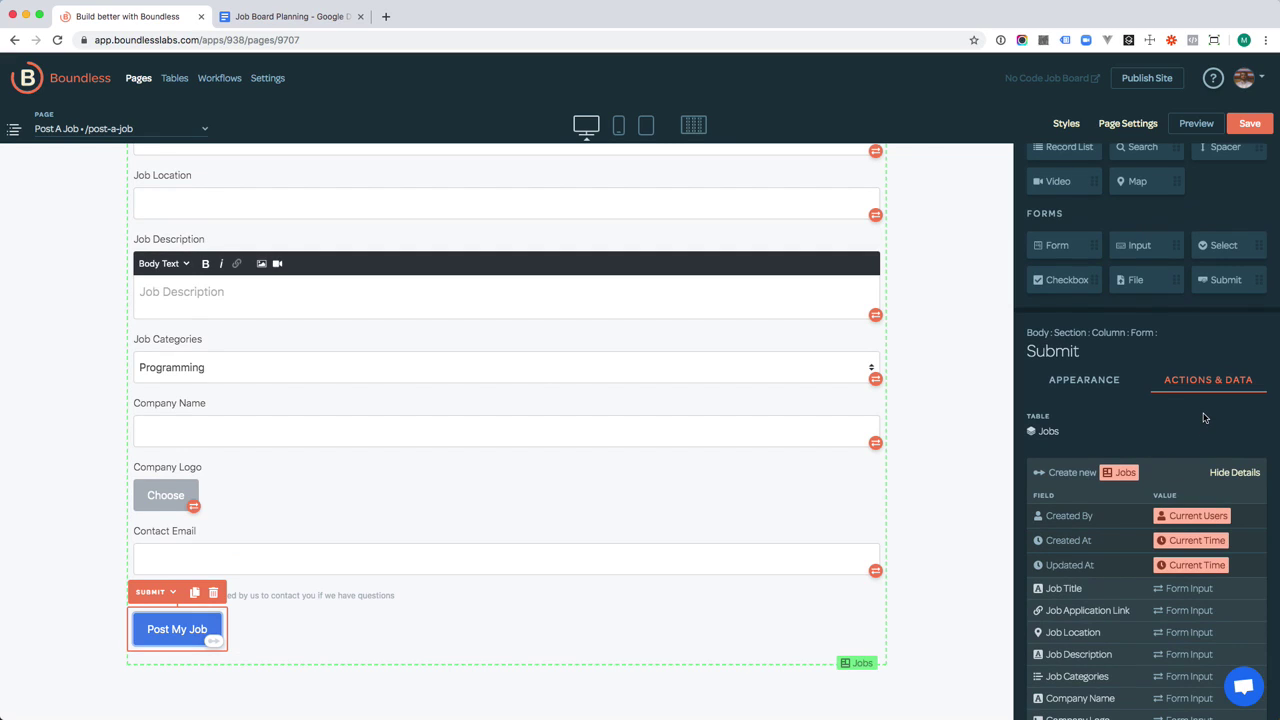
scroll(1205, 418, "down", 2)
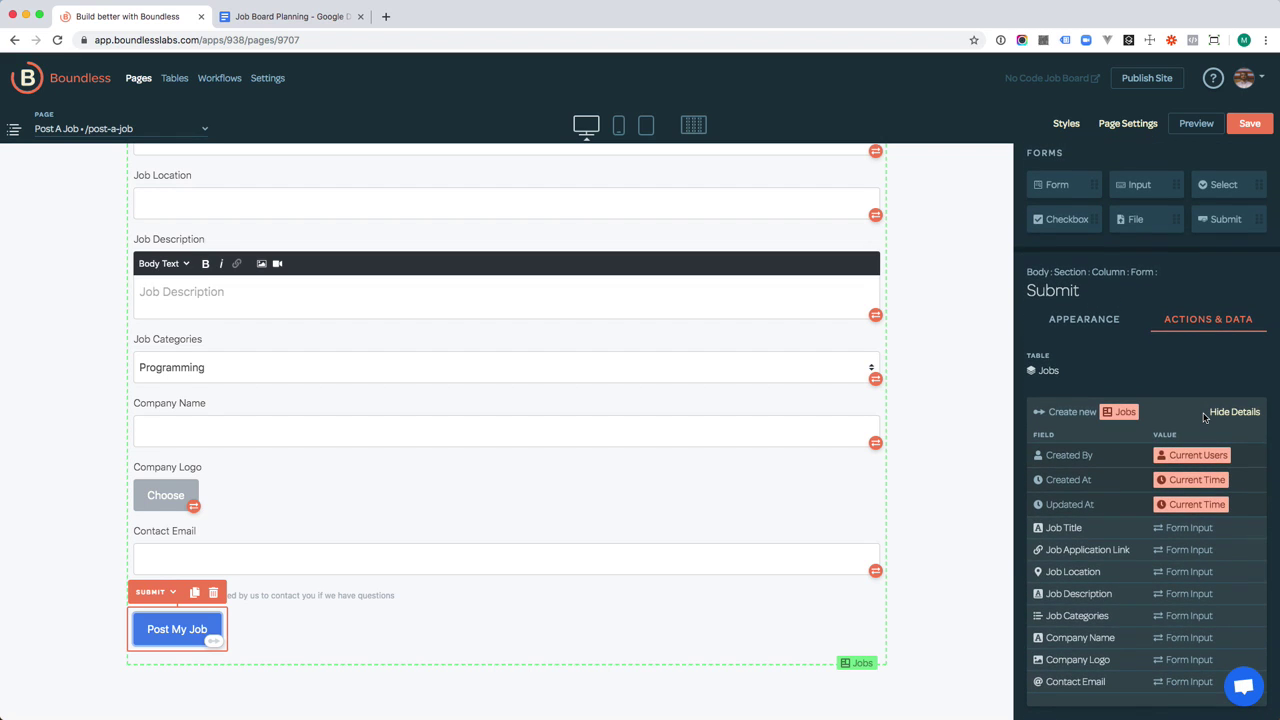
scroll(1205, 418, "down", 2)
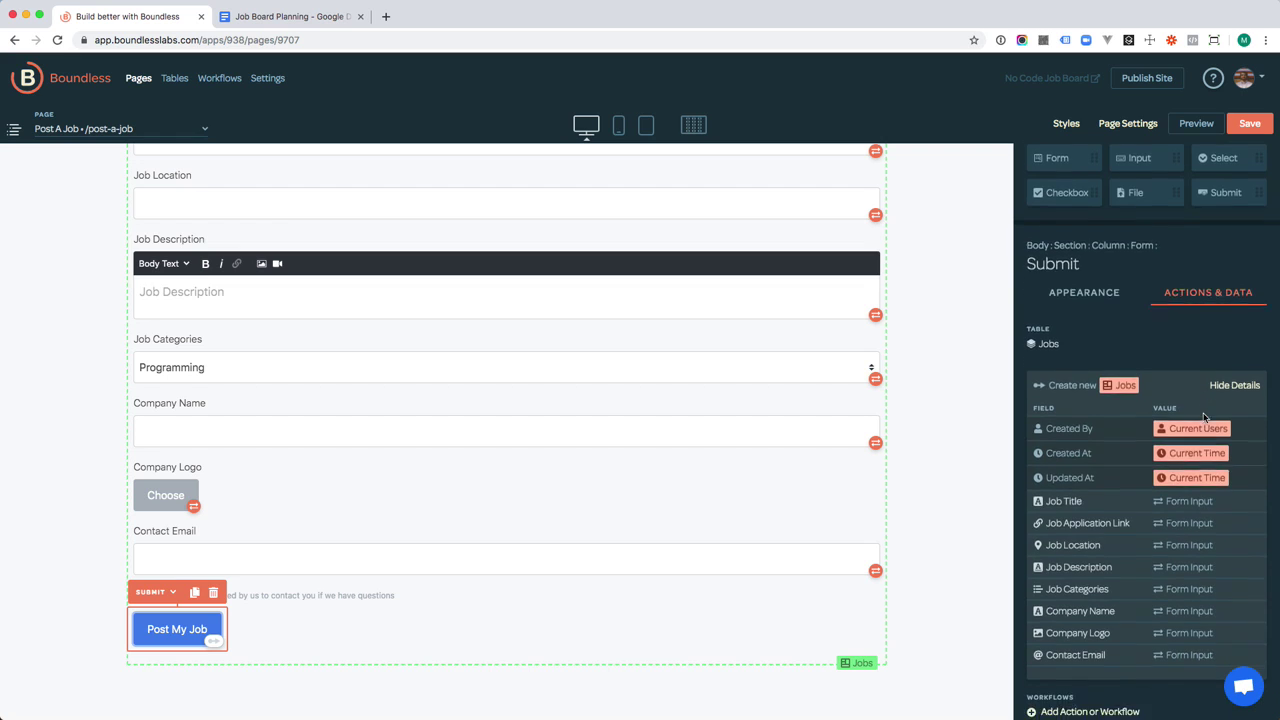
scroll(1203, 413, "up", 3)
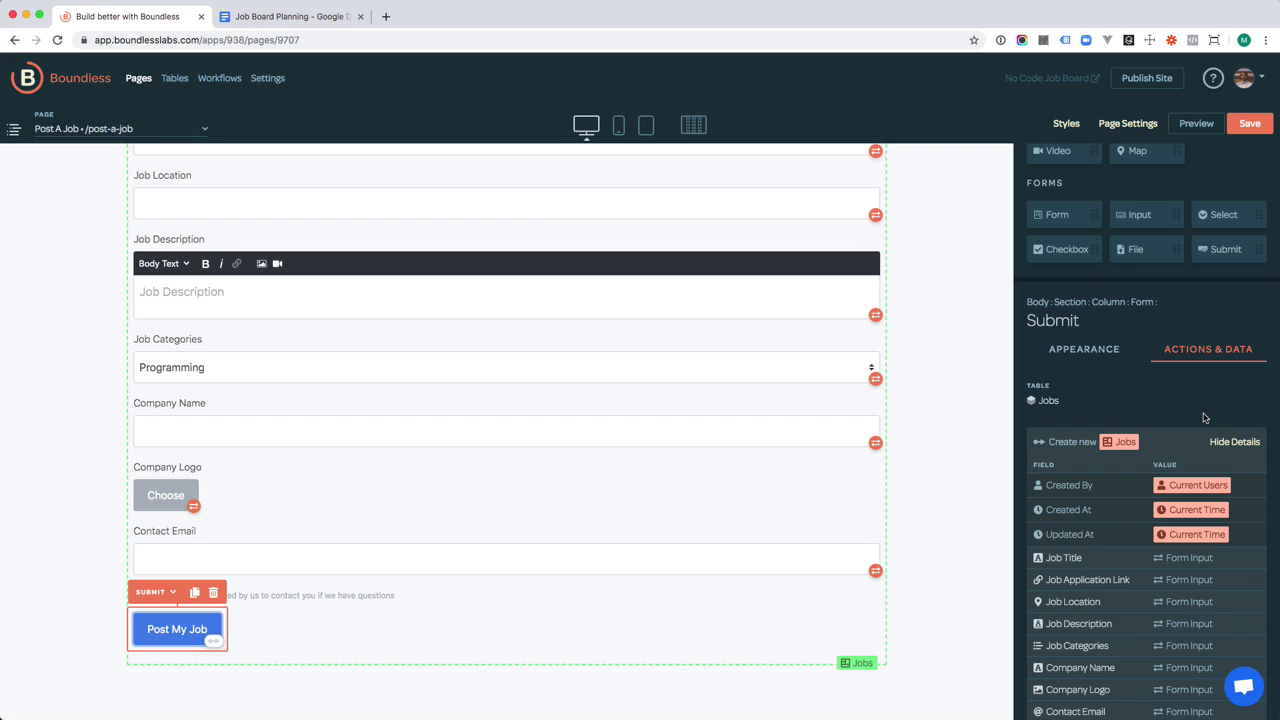
scroll(1205, 418, "down", 4)
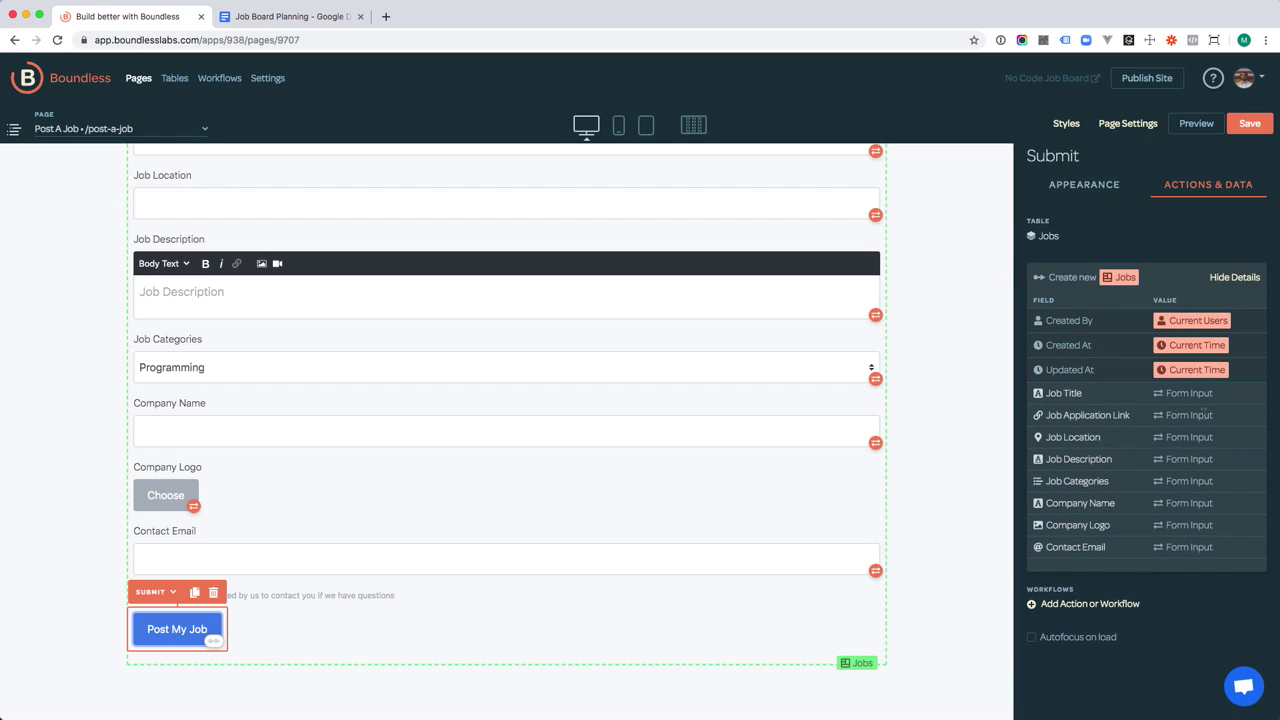
Add a Take Payment action to the Post My Job button with amount 25 and description "Basic Job Posting"
left_click(1106, 607)
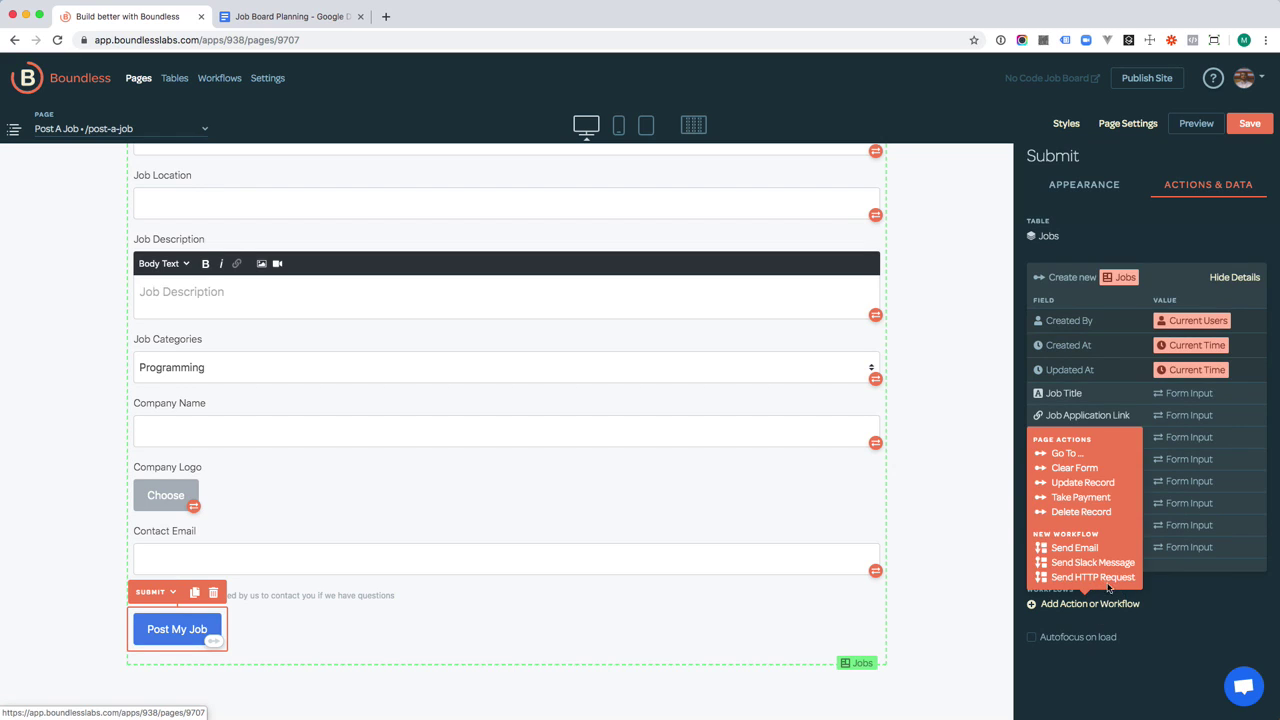
left_click(1081, 497)
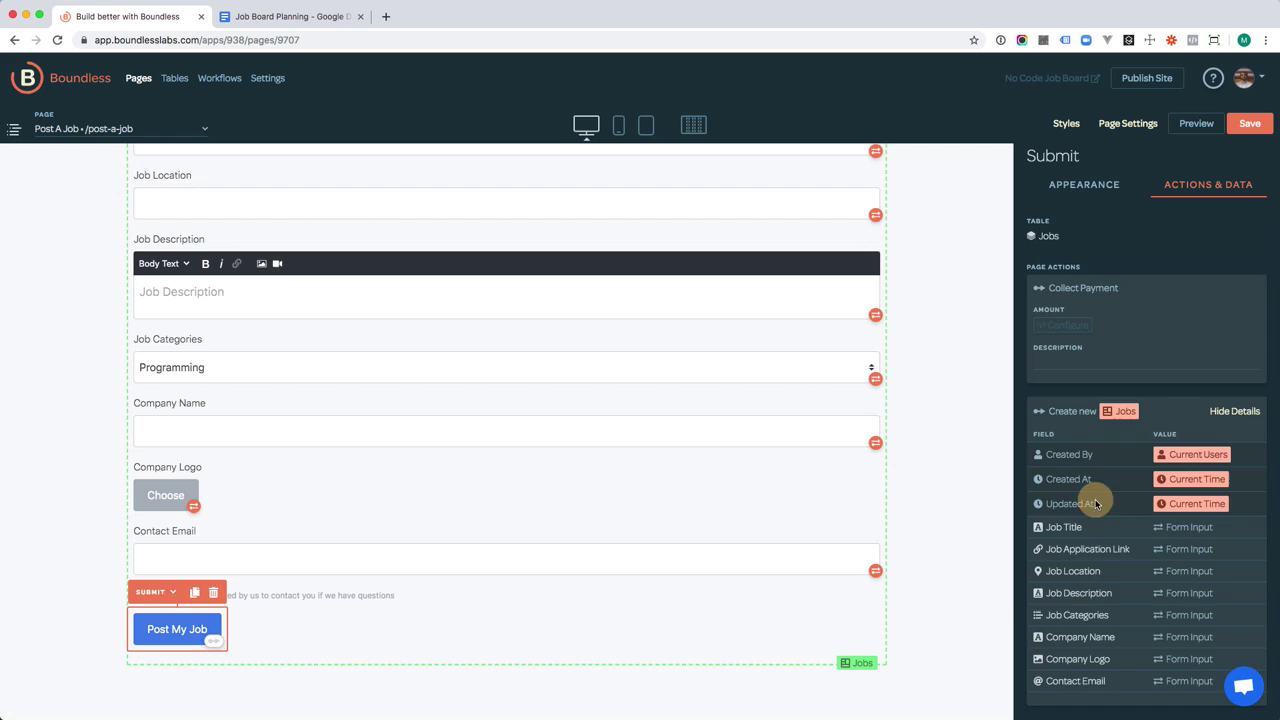
left_click(1084, 329)
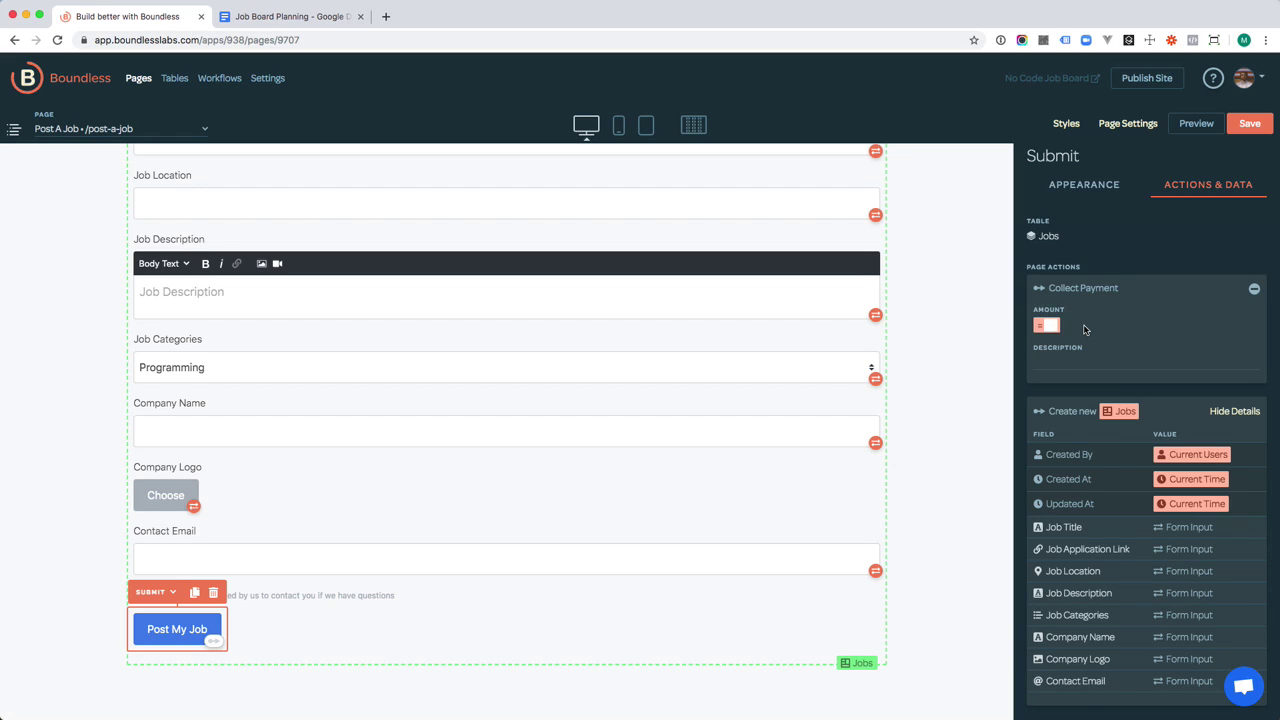
type("25")
left_click(1082, 364)
type("Basic Jo")
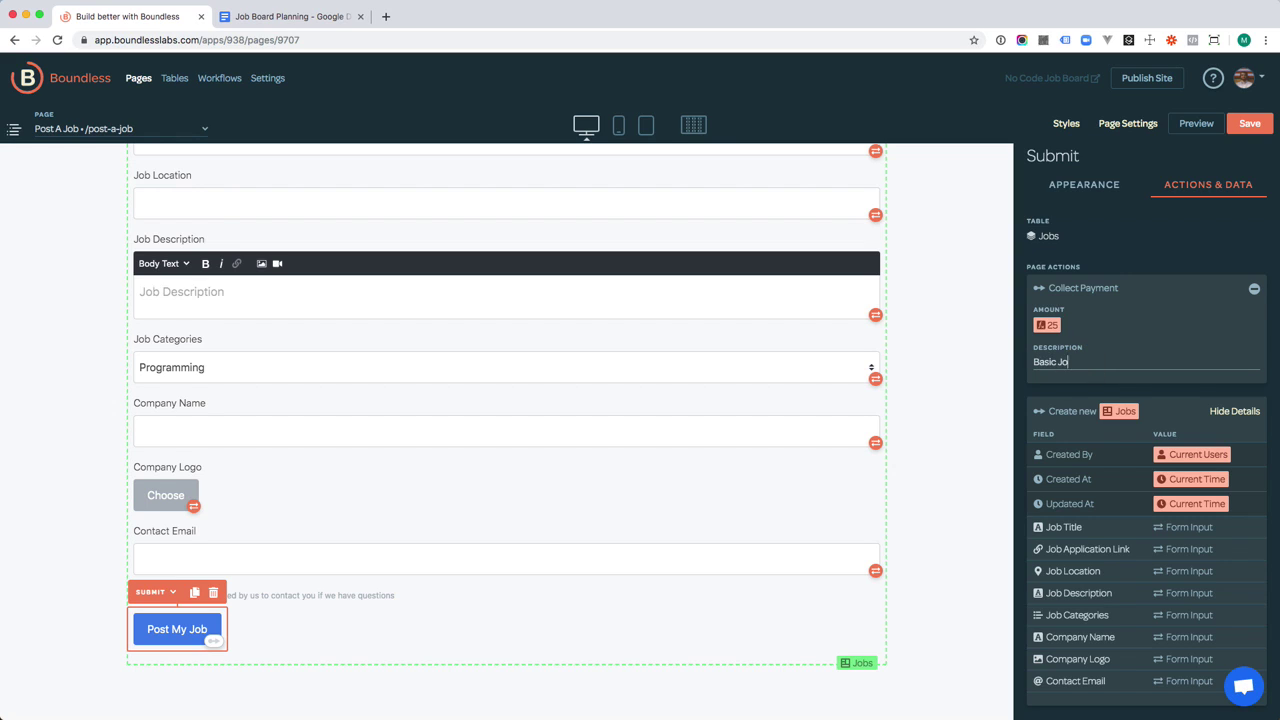
type("b Posting")
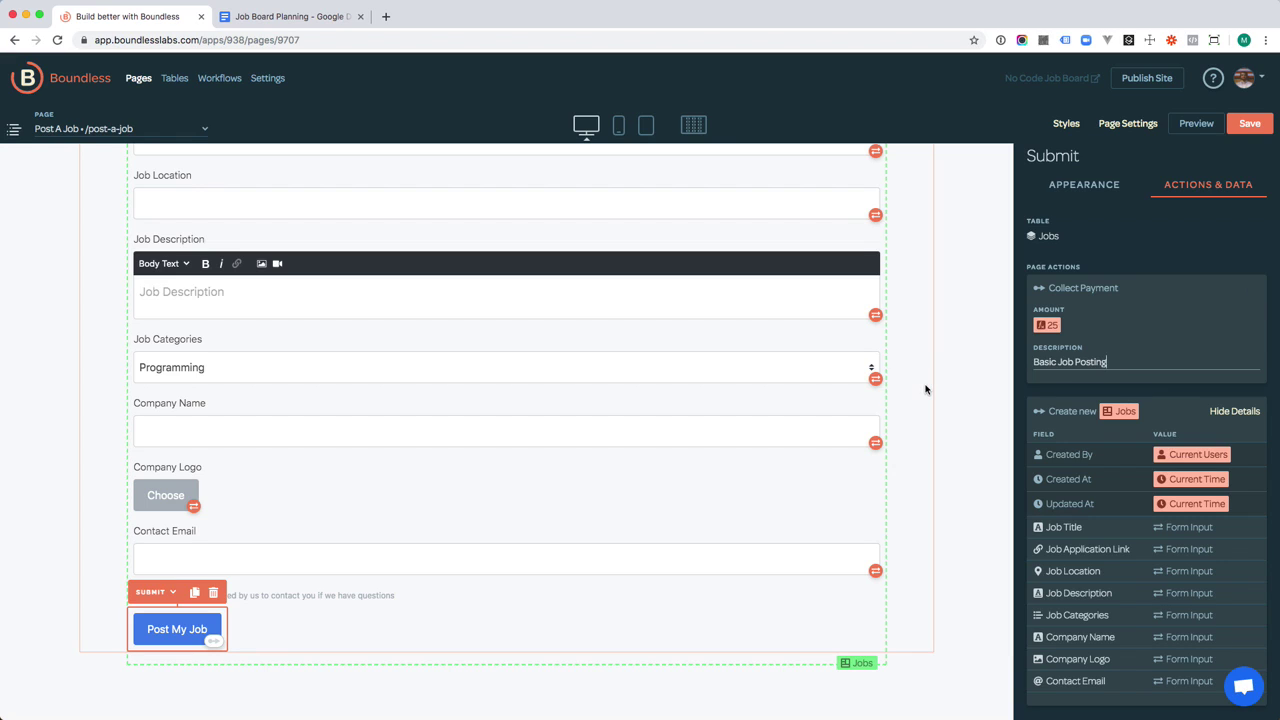
scroll(925, 389, "up", 3)
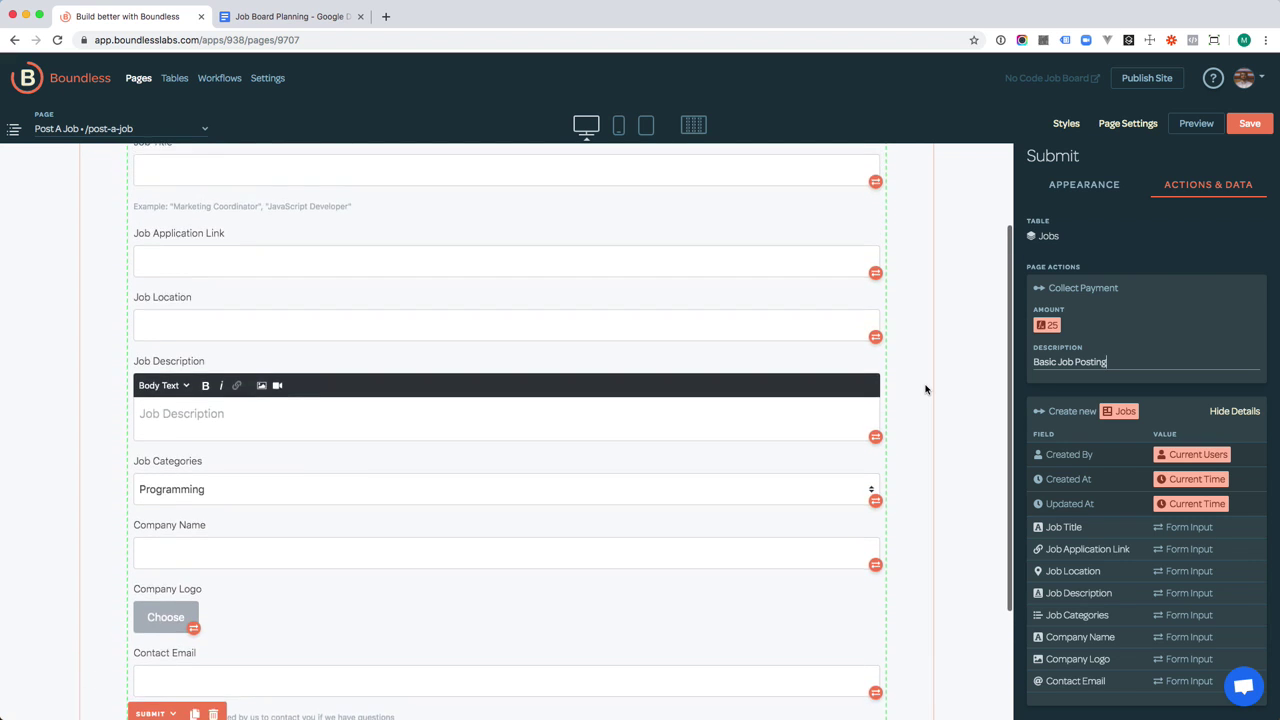
scroll(925, 389, "up", 3)
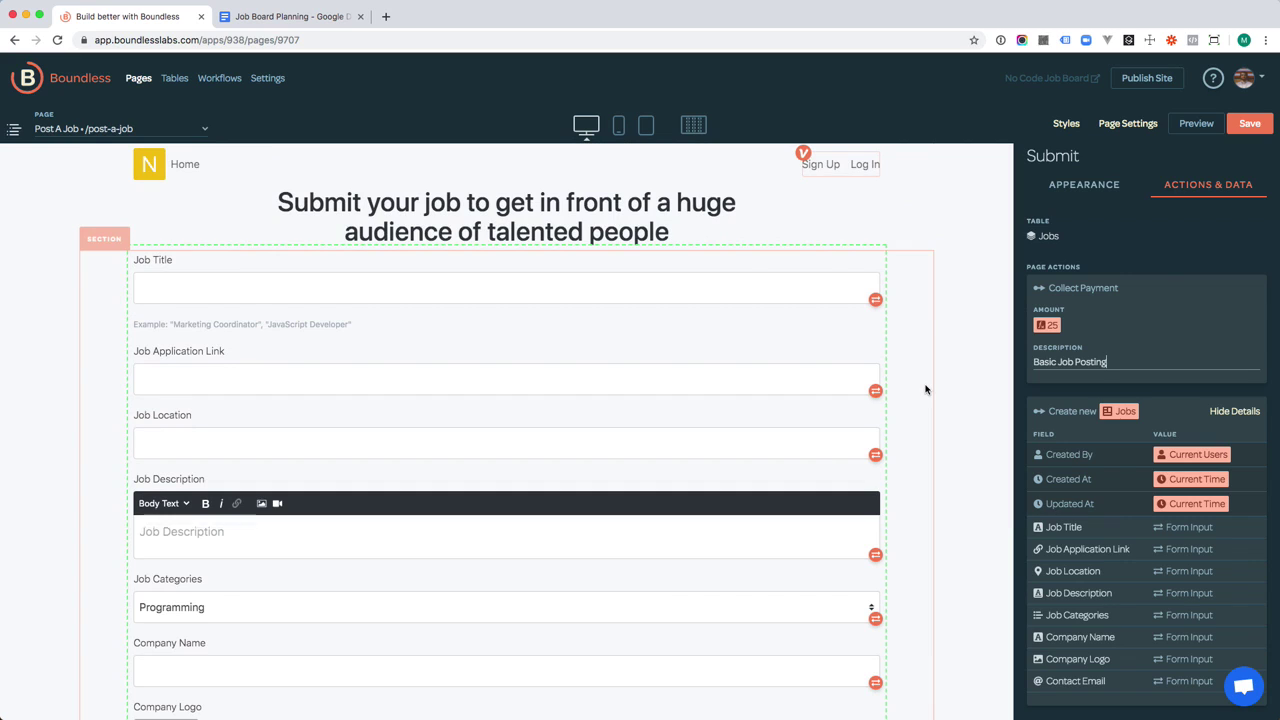
Save the Post A Job page with the submit button's payment action and review the form from Job Title to Post My Job
scroll(1137, 397, "down", 2)
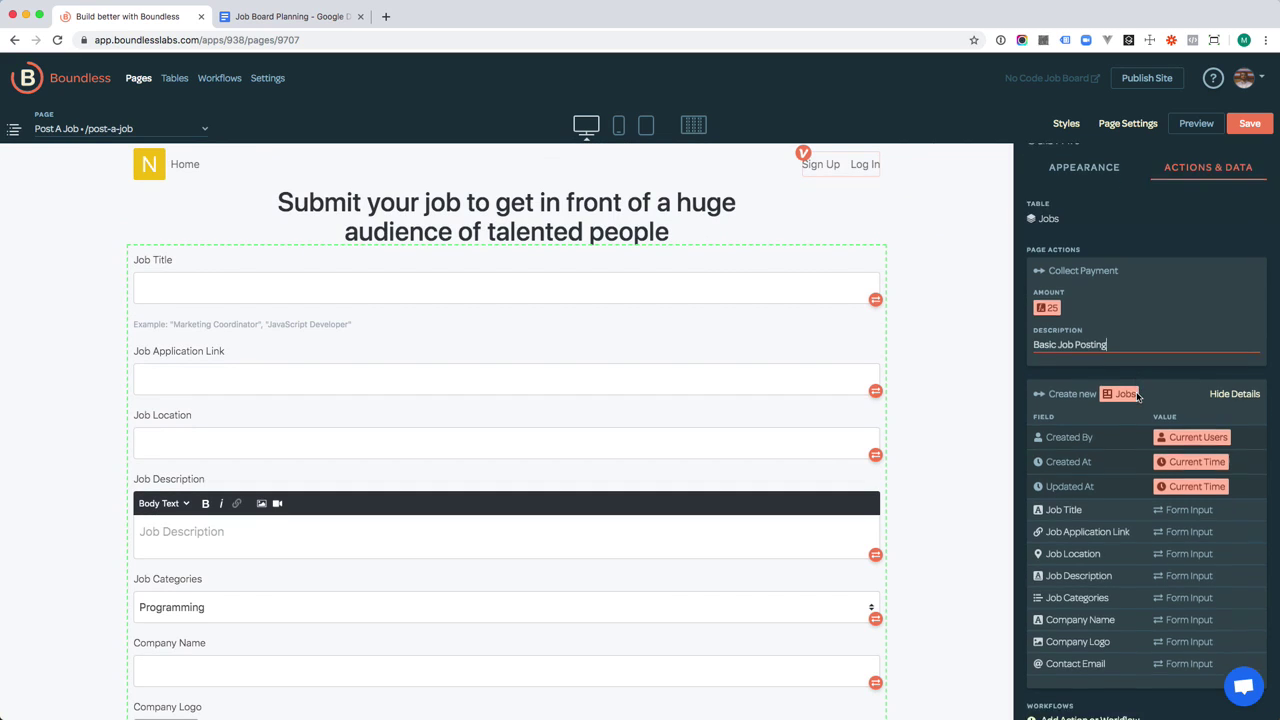
scroll(1137, 395, "down", 3)
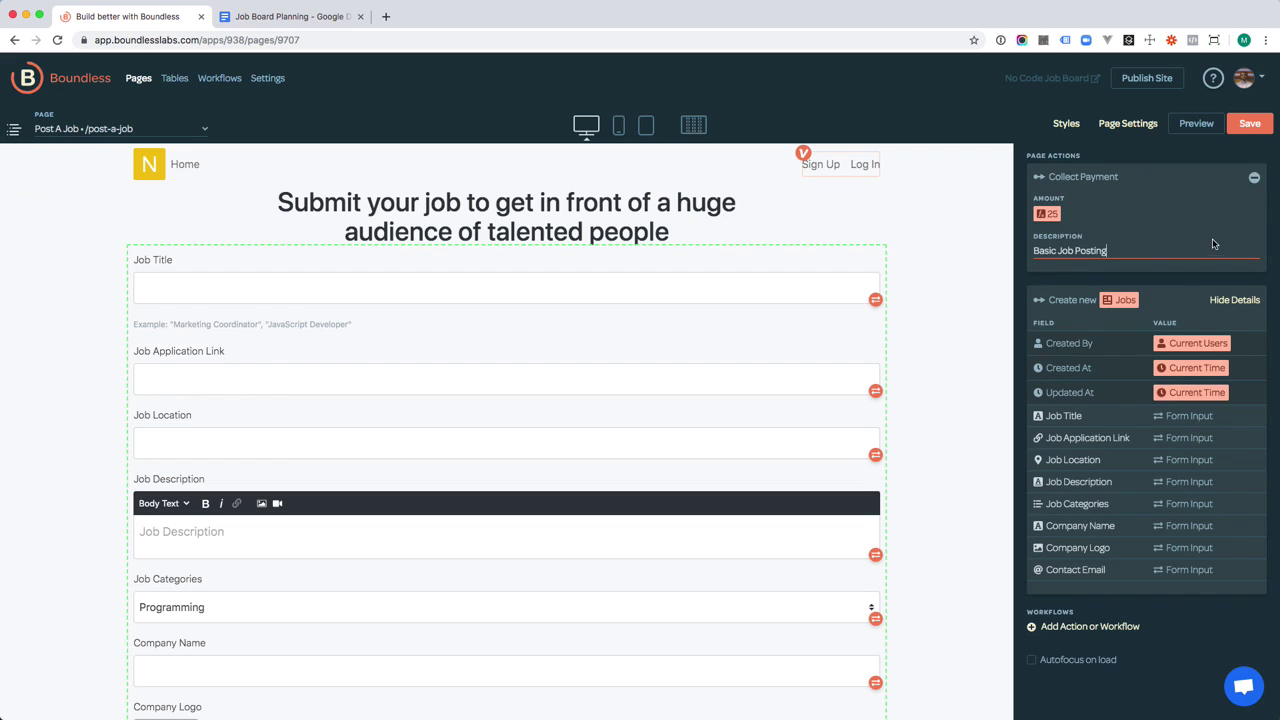
left_click(1247, 125)
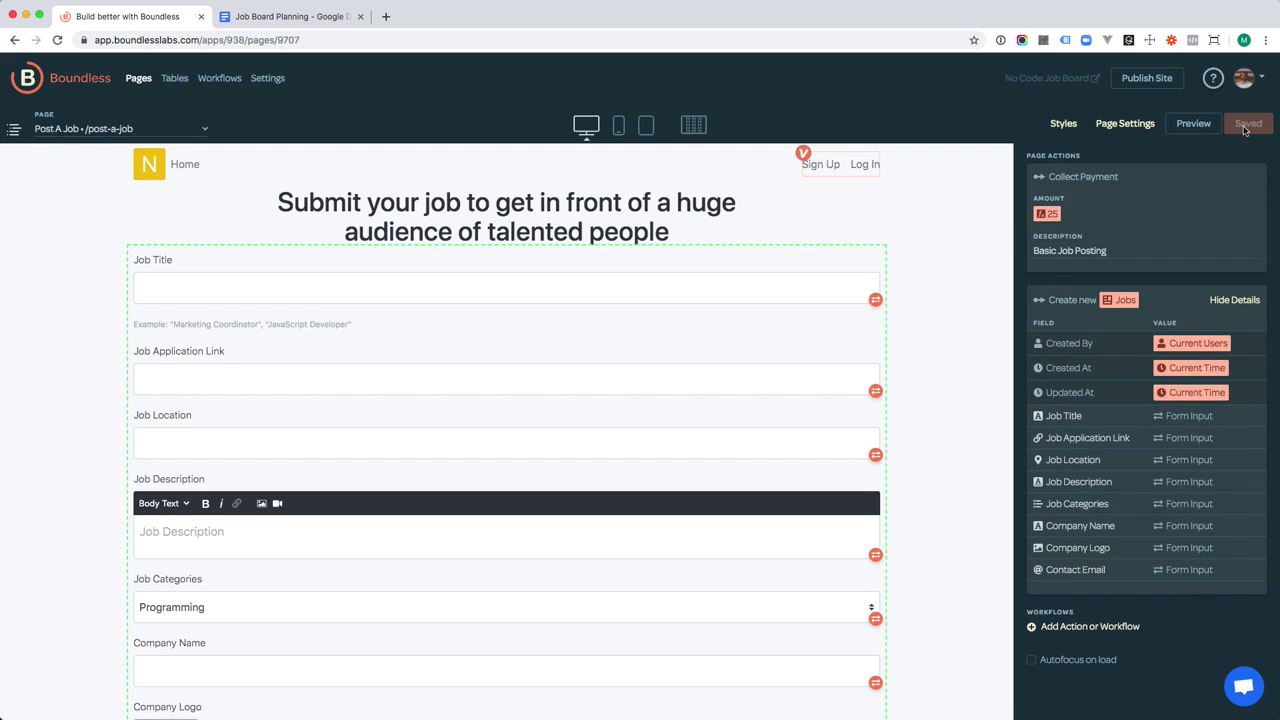
scroll(943, 275, "down", 3)
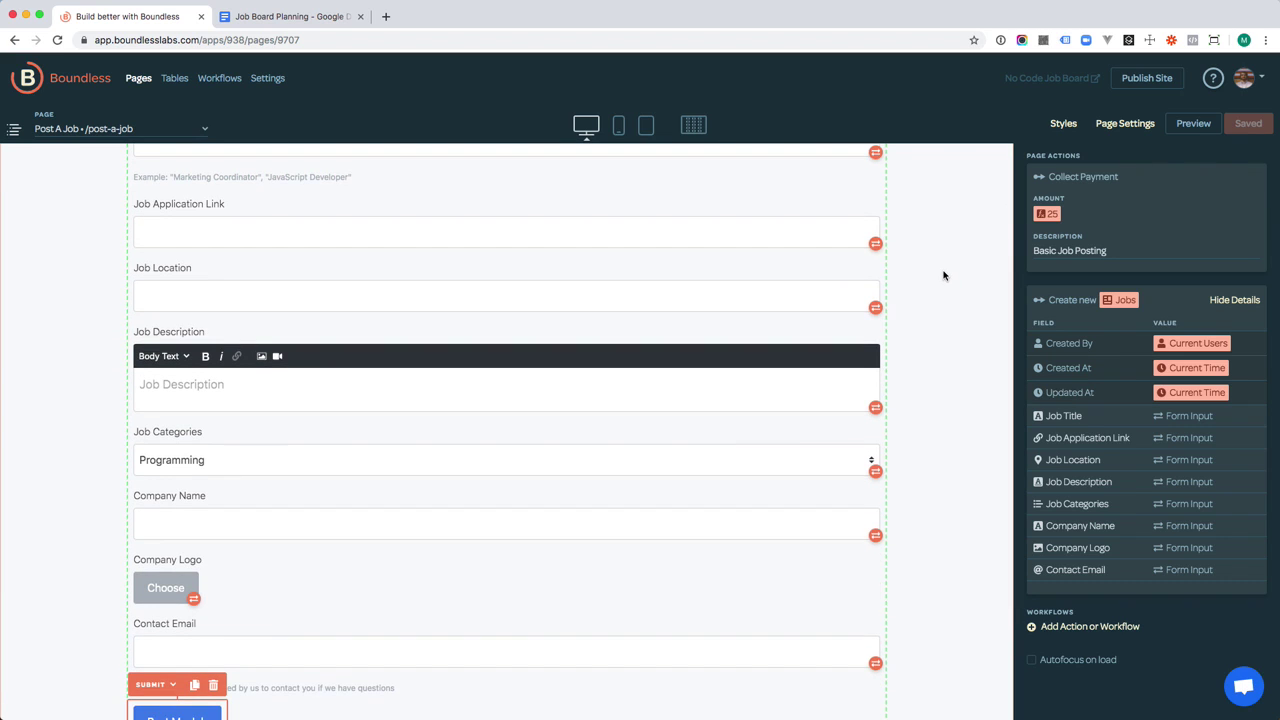
scroll(943, 275, "down", 3)
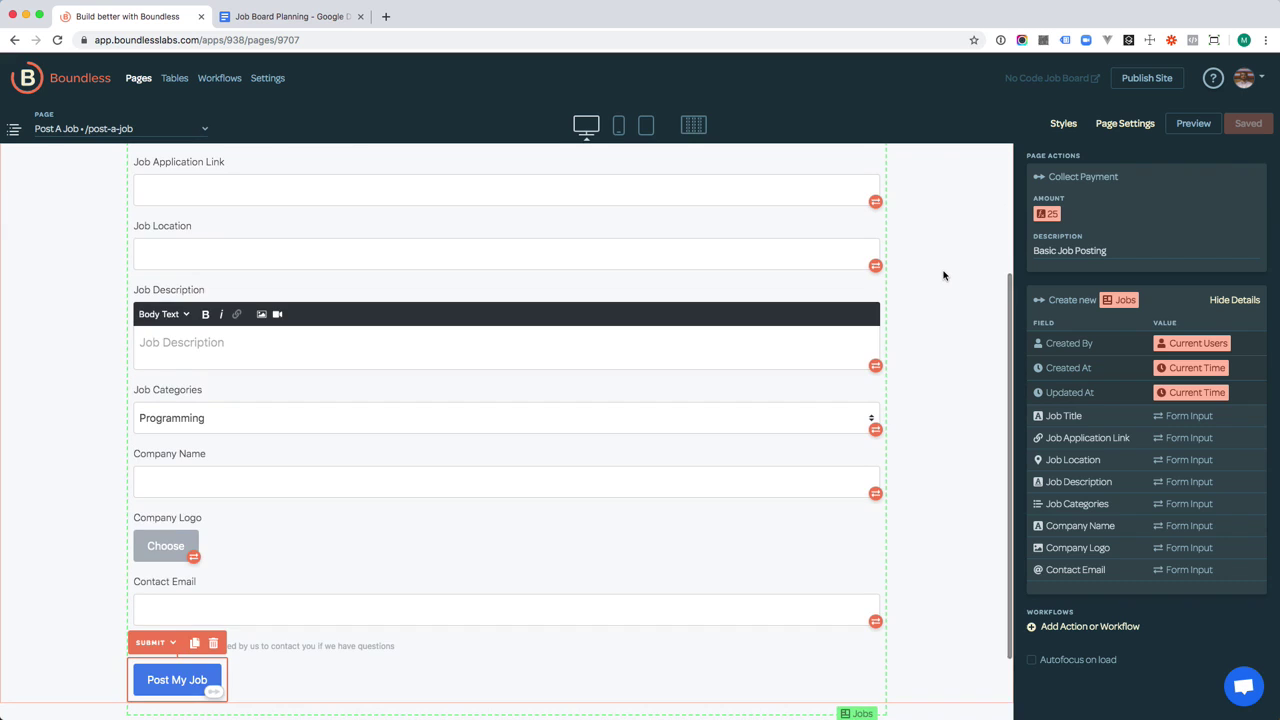
scroll(943, 275, "up", 6)
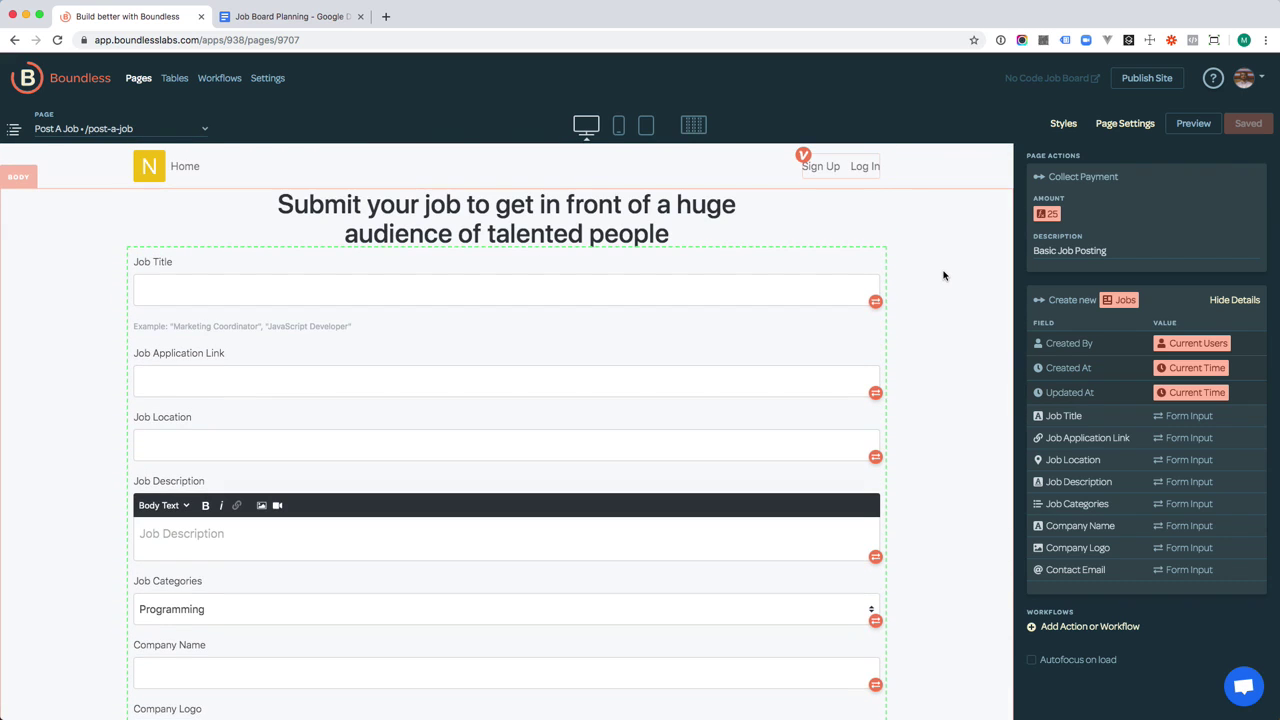